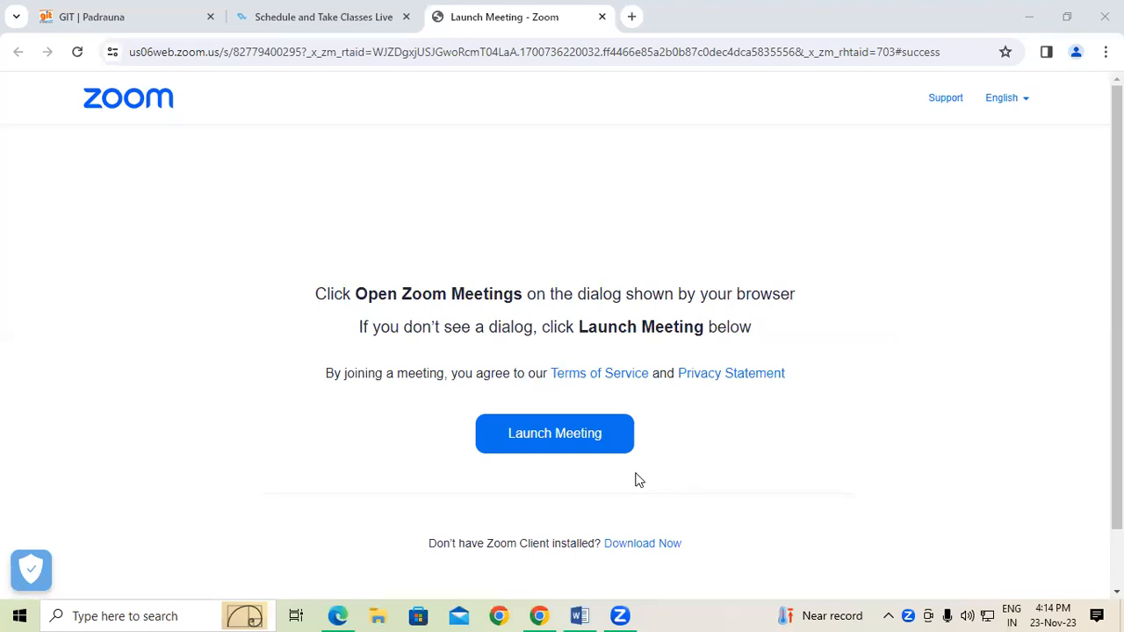
- Switch to the Tally Prime Basic Accounting PDF in Edge and review the balance sheet and ledger tables on pages 30 and 31
mouse_move(340, 614)
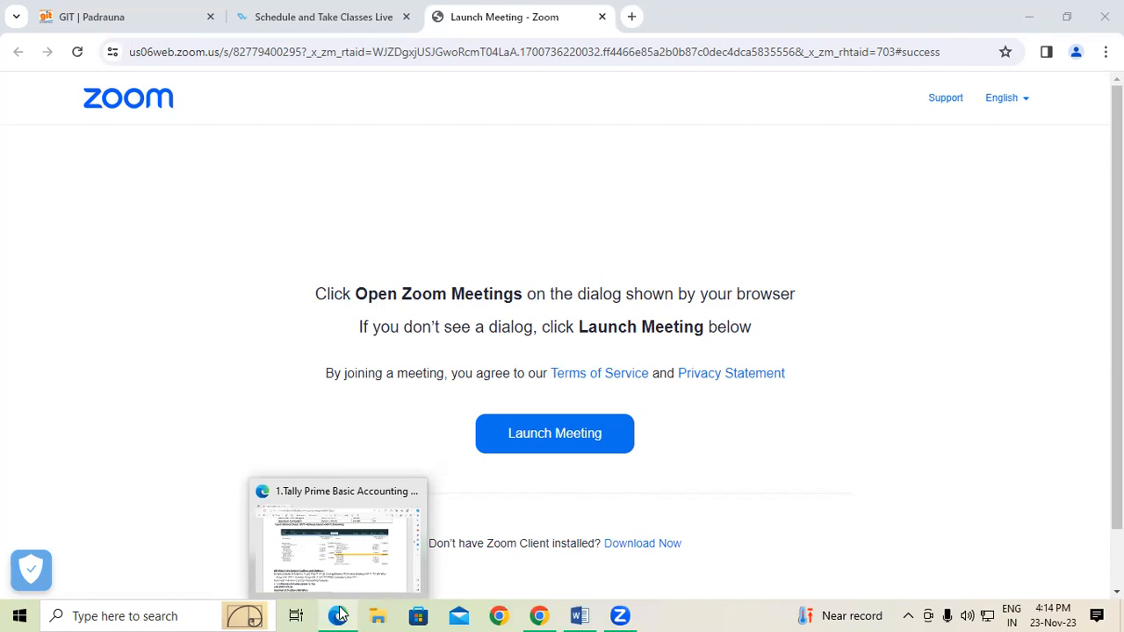
left_click(351, 549)
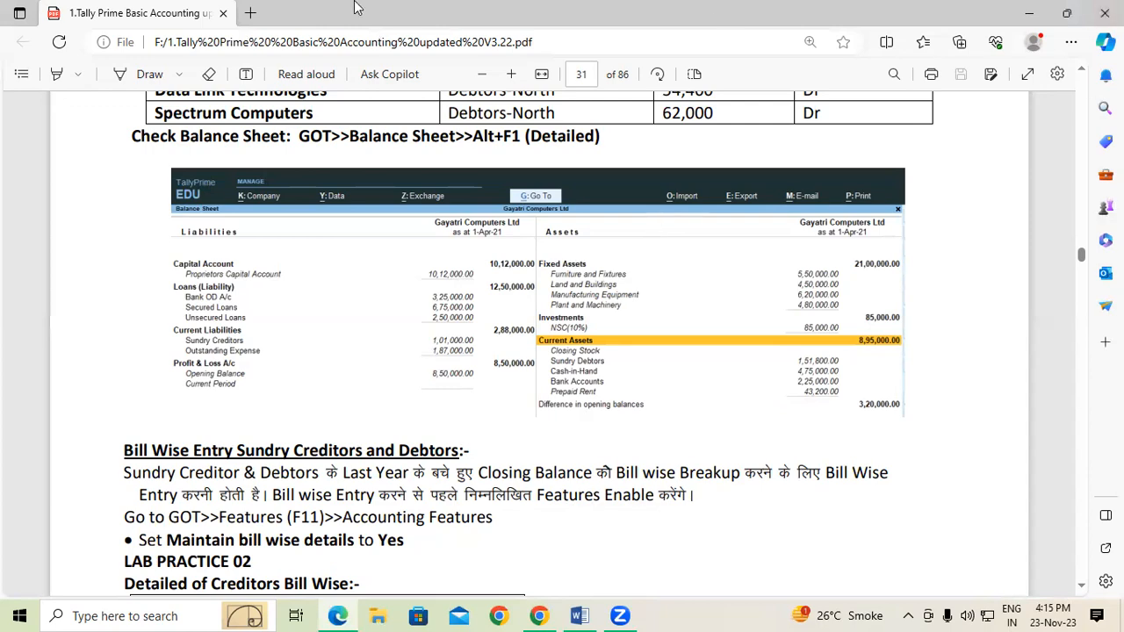
scroll(230, 266, "up", 6)
scroll(230, 266, "up", 12)
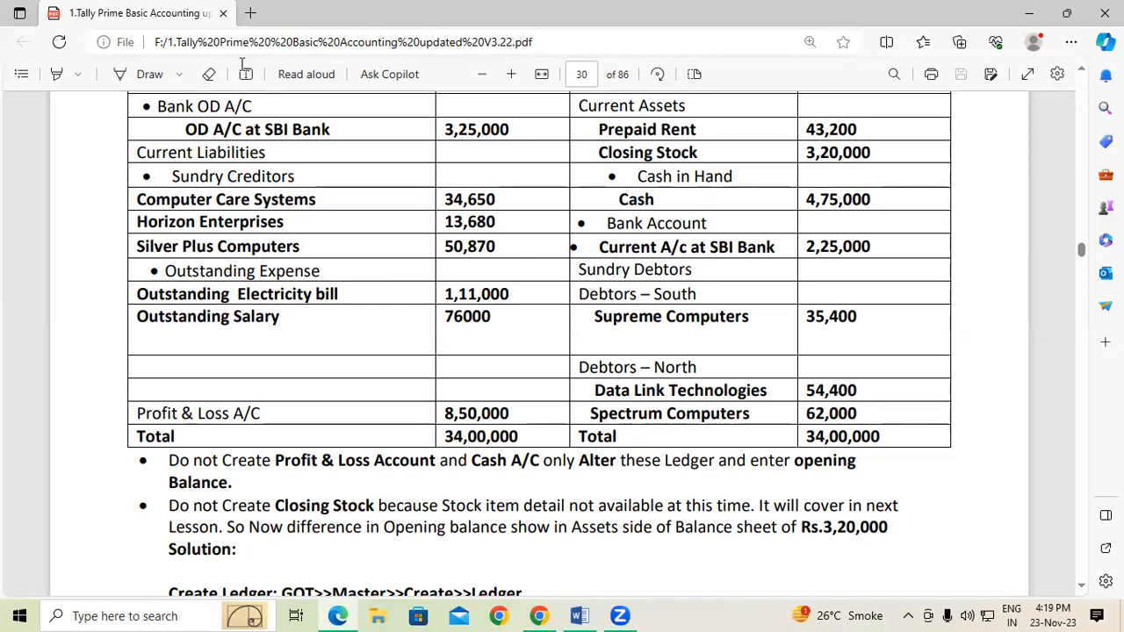
scroll(297, 390, "down", 1)
scroll(297, 391, "down", 10)
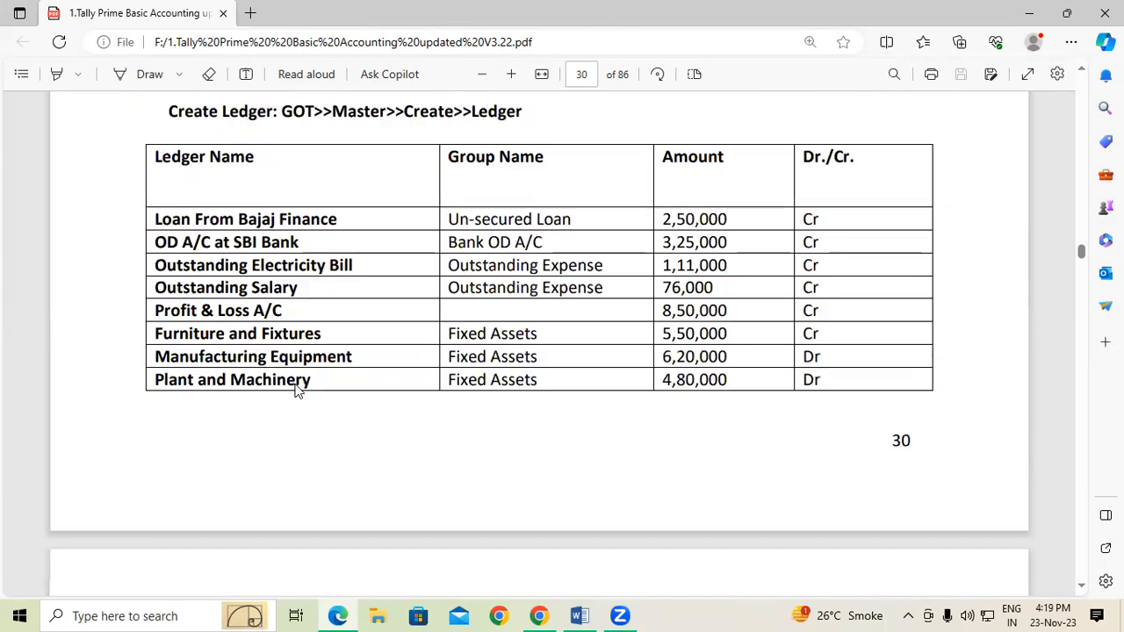
scroll(297, 391, "down", 3)
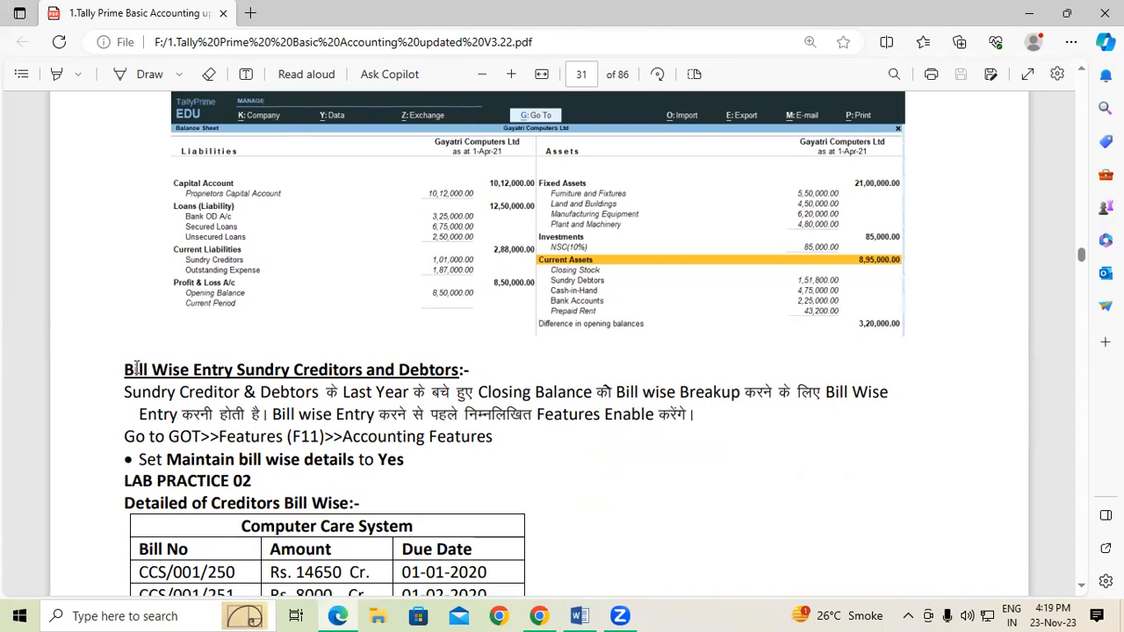
- Read the Bill Wise Entry Sundry Creditors and Debtors section, including the instructions for enabling bill-wise details
left_click_drag(123, 370, 354, 379)
left_click(211, 369)
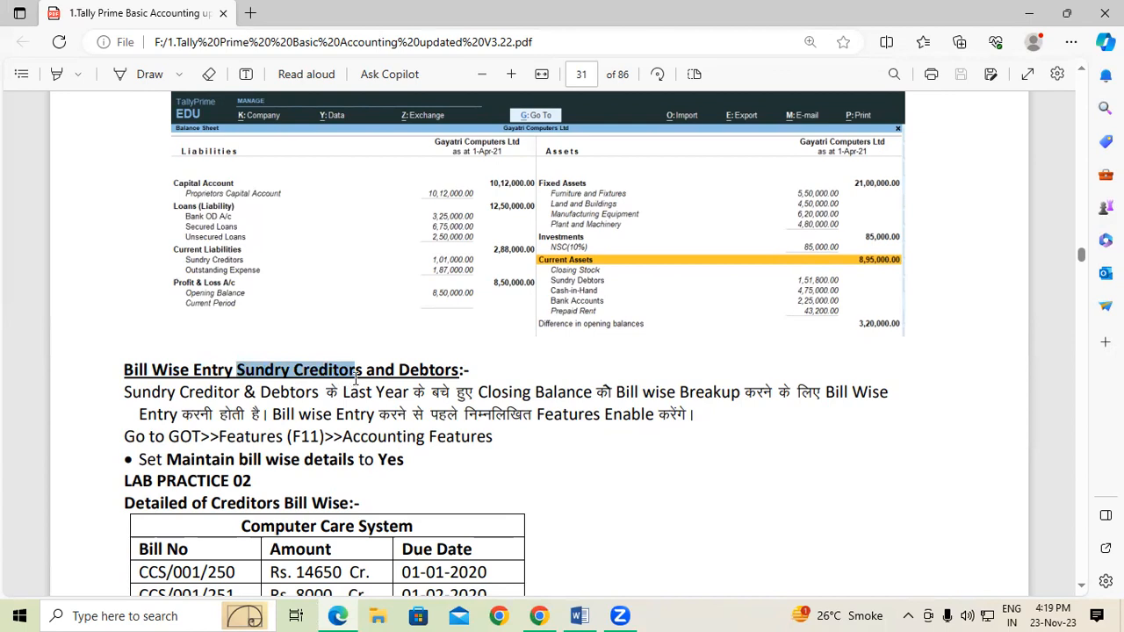
left_click(356, 376)
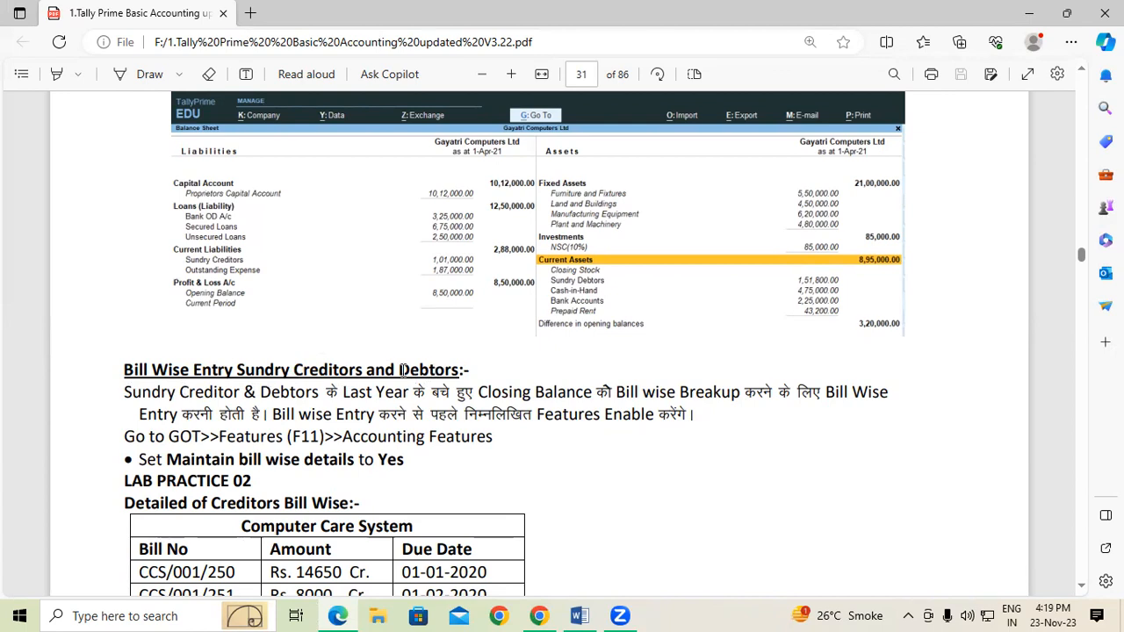
left_click_drag(401, 370, 468, 370)
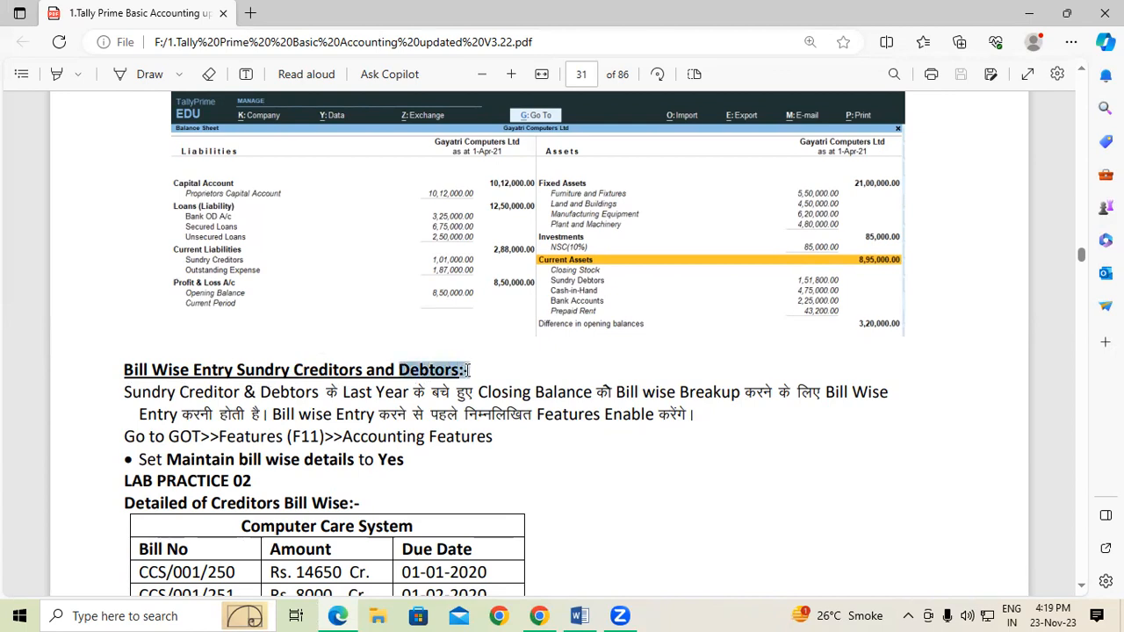
left_click(467, 370)
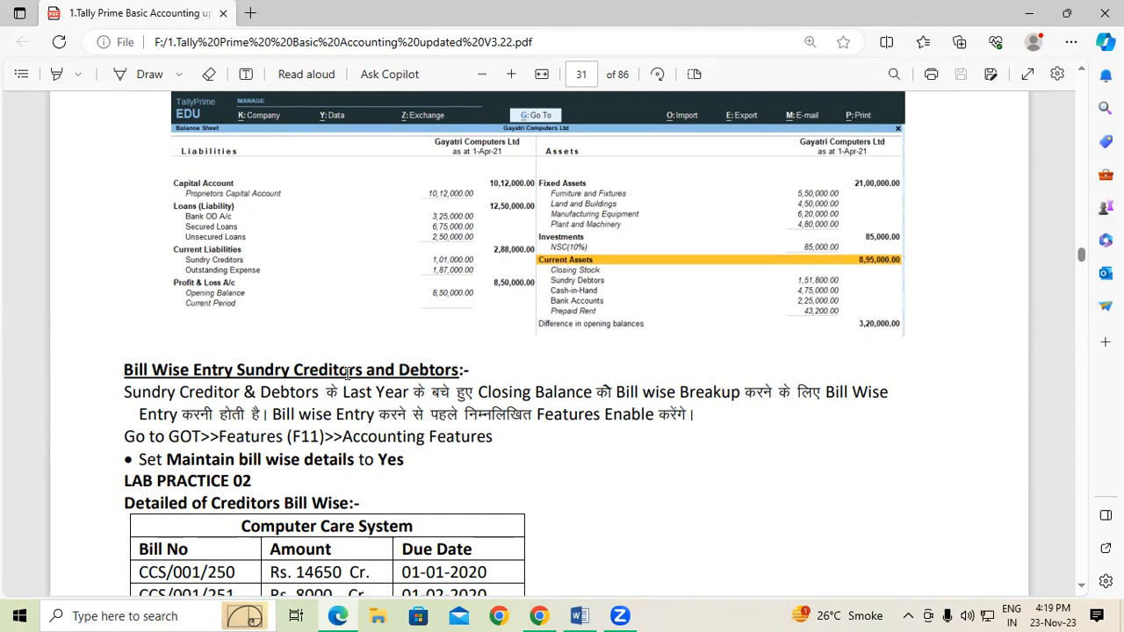
left_click_drag(123, 392, 472, 392)
left_click(472, 392)
left_click_drag(130, 435, 506, 440)
left_click(222, 443)
left_click(301, 446)
left_click(512, 443)
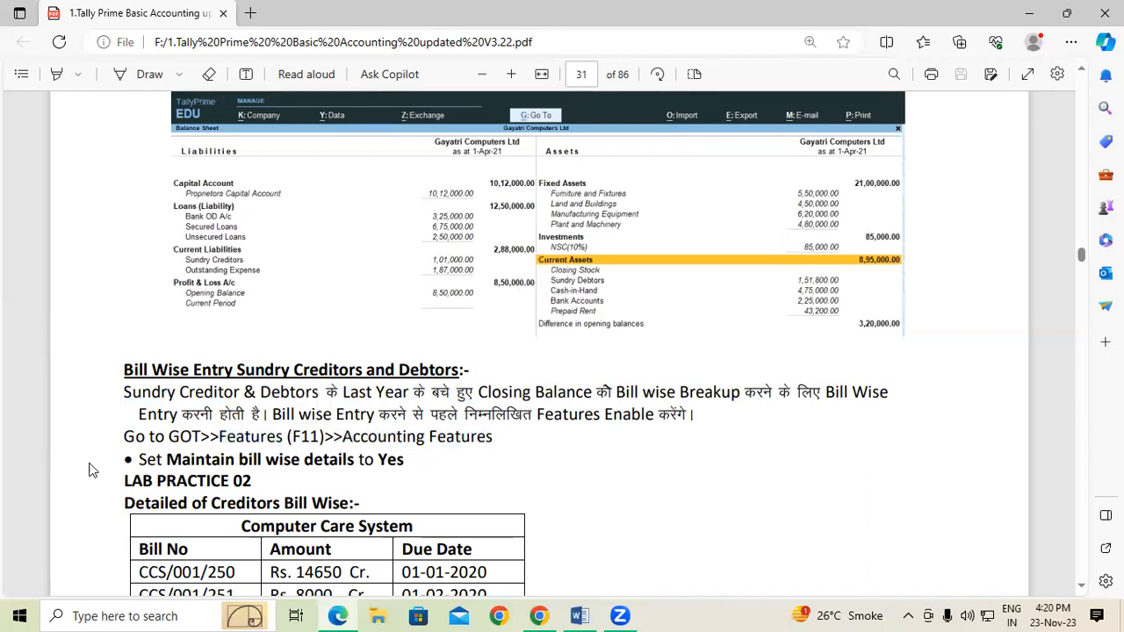
left_click_drag(139, 458, 376, 458)
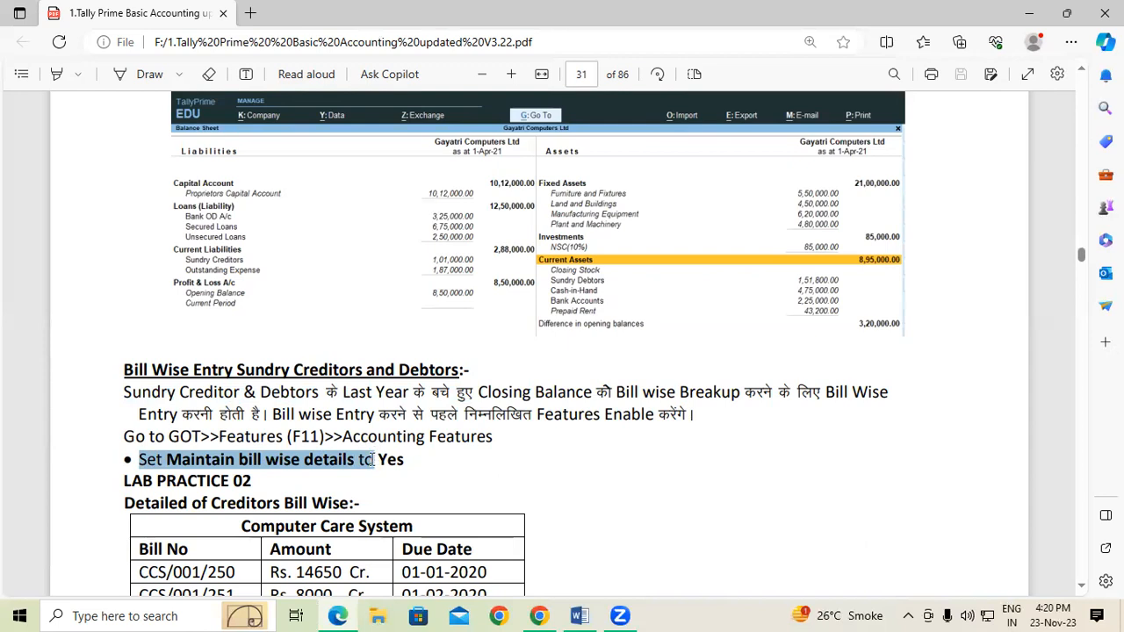
left_click_drag(374, 460, 405, 461)
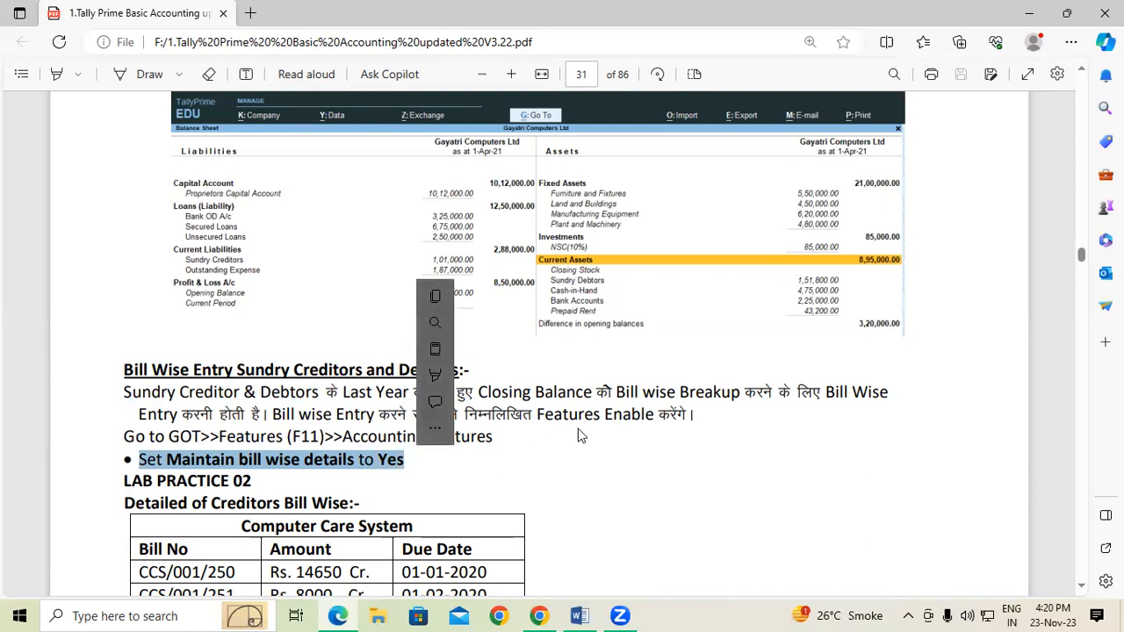
left_click(524, 475)
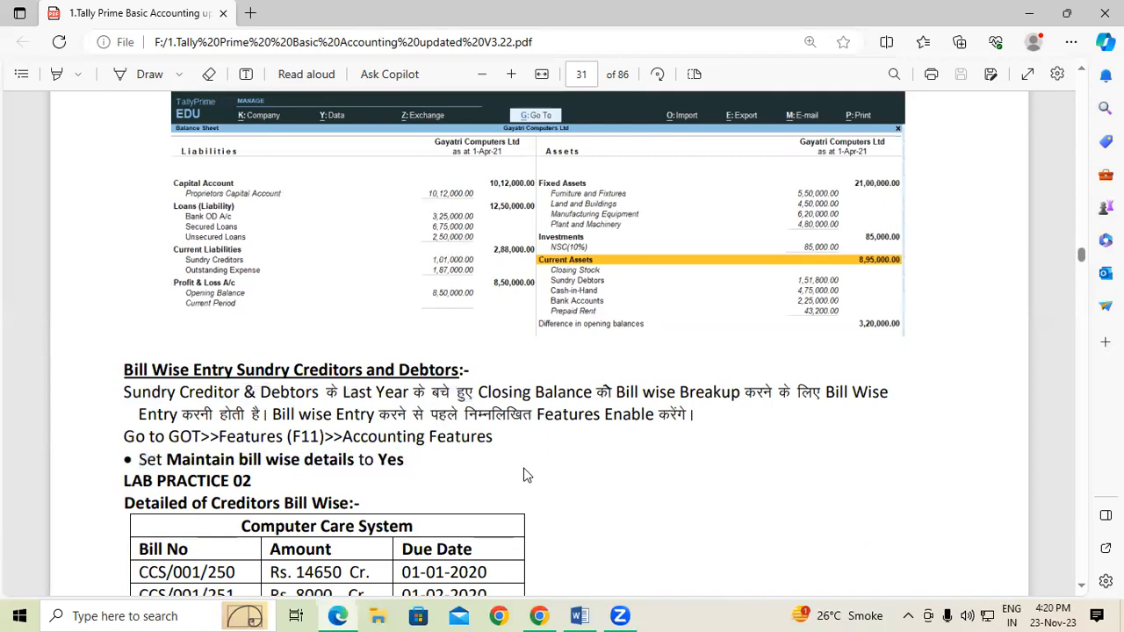
- Examine the Lab Practice 02 creditors table, focusing on the Computer Care System heading and its Bill No column
scroll(525, 474, "down", 3)
left_click_drag(126, 341, 358, 343)
left_click(357, 343)
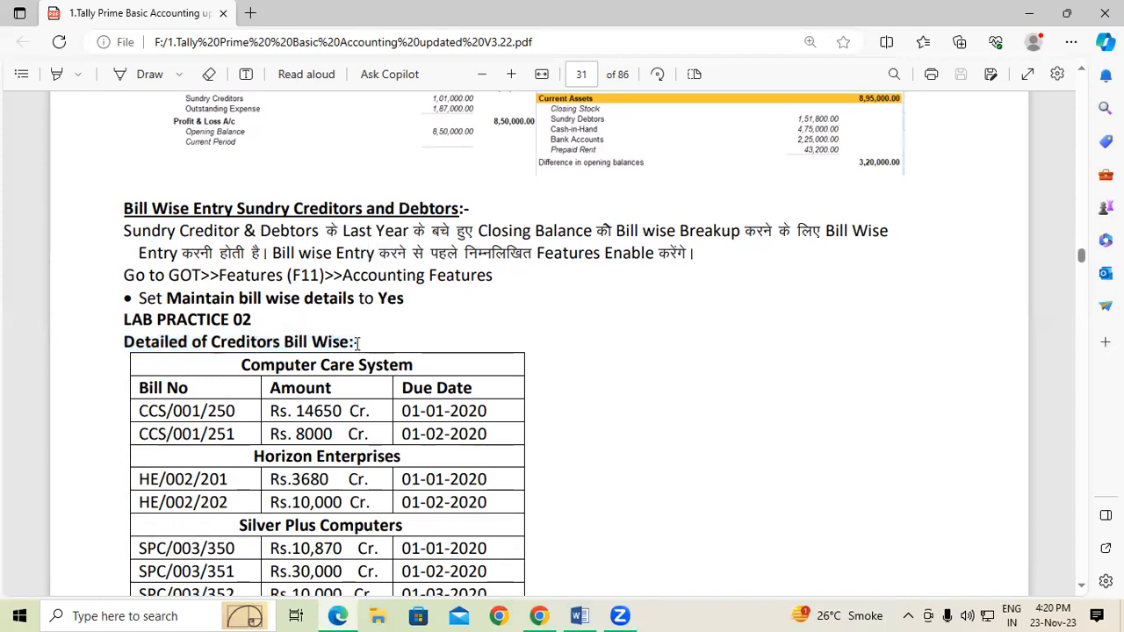
left_click_drag(240, 363, 441, 373)
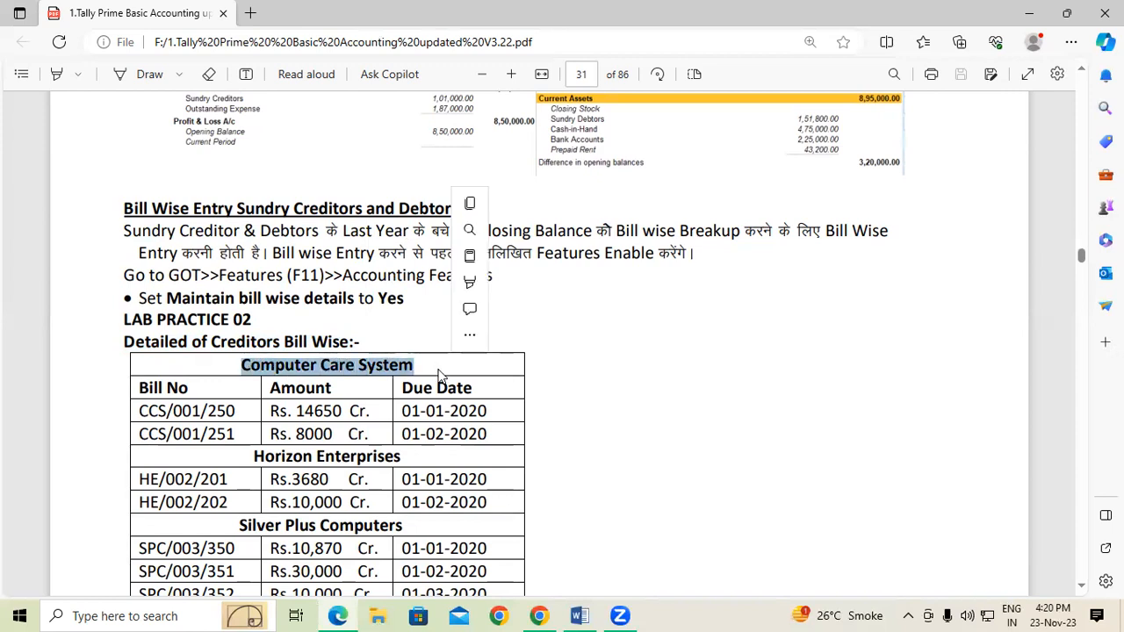
left_click(440, 374)
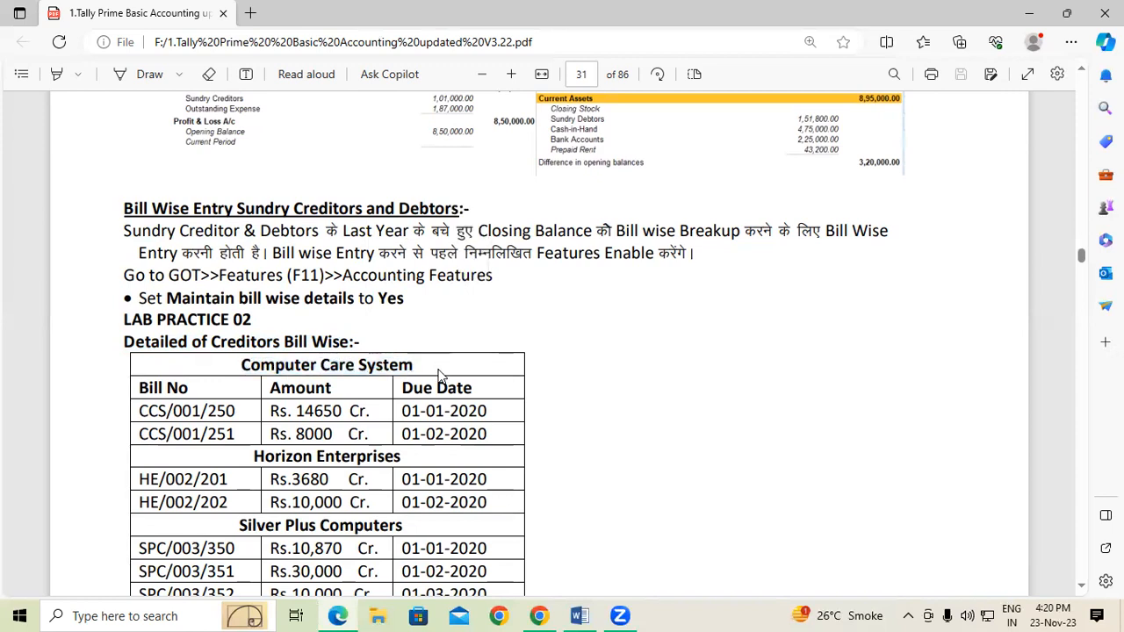
left_click_drag(139, 387, 186, 385)
left_click(187, 384)
- Launch TallyPrime from the desktop and continue in Educational Mode
key("super+d")
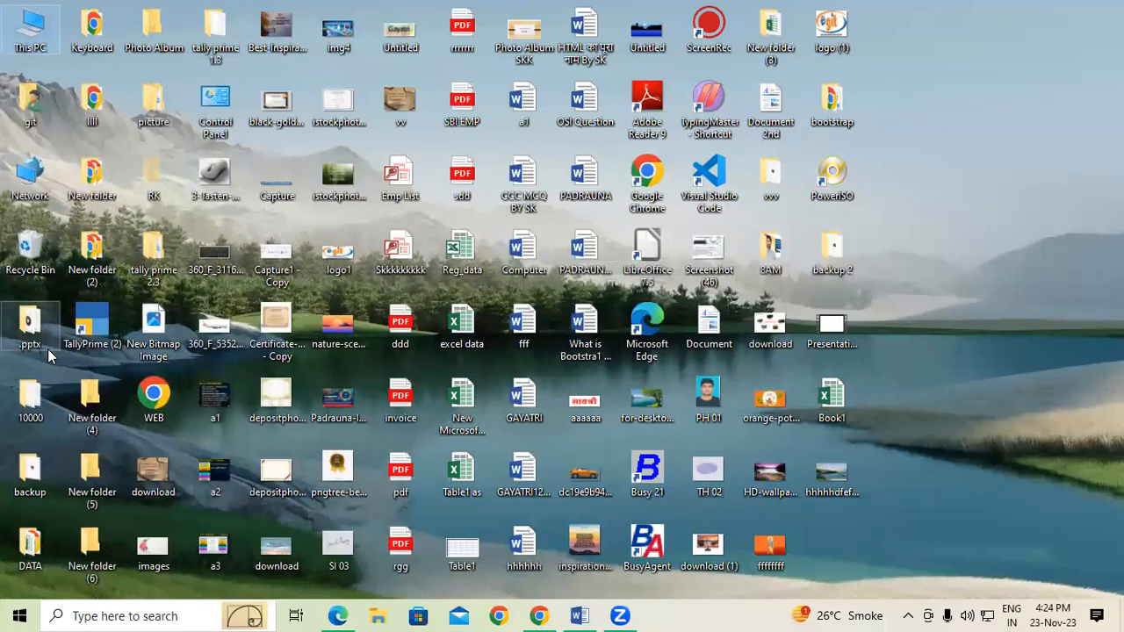
left_click(96, 322)
right_click(96, 322)
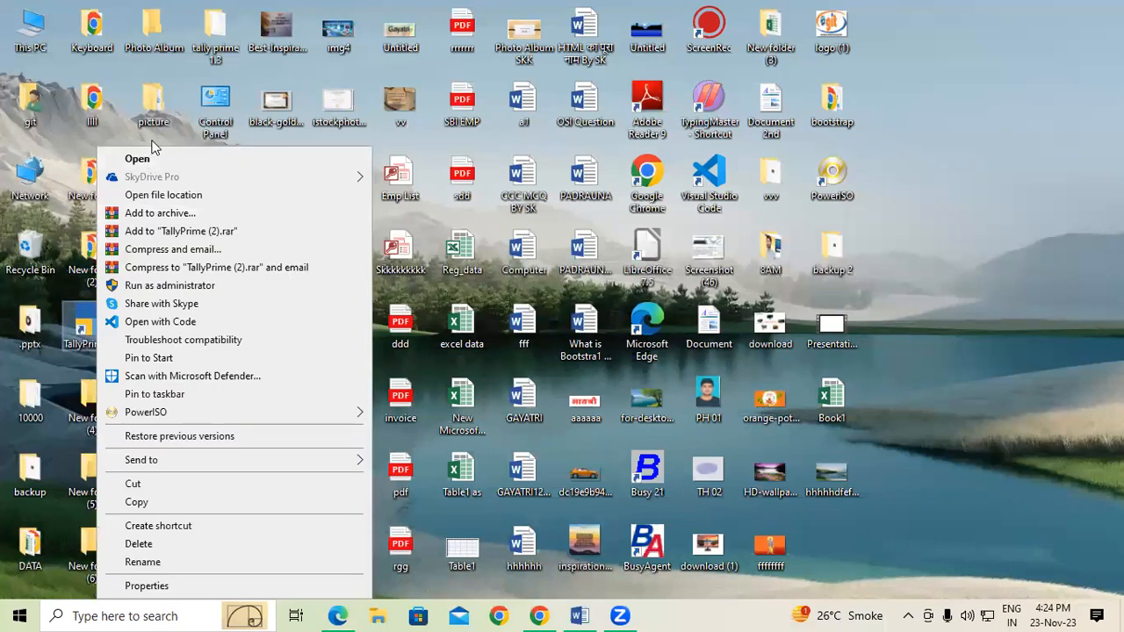
left_click(149, 156)
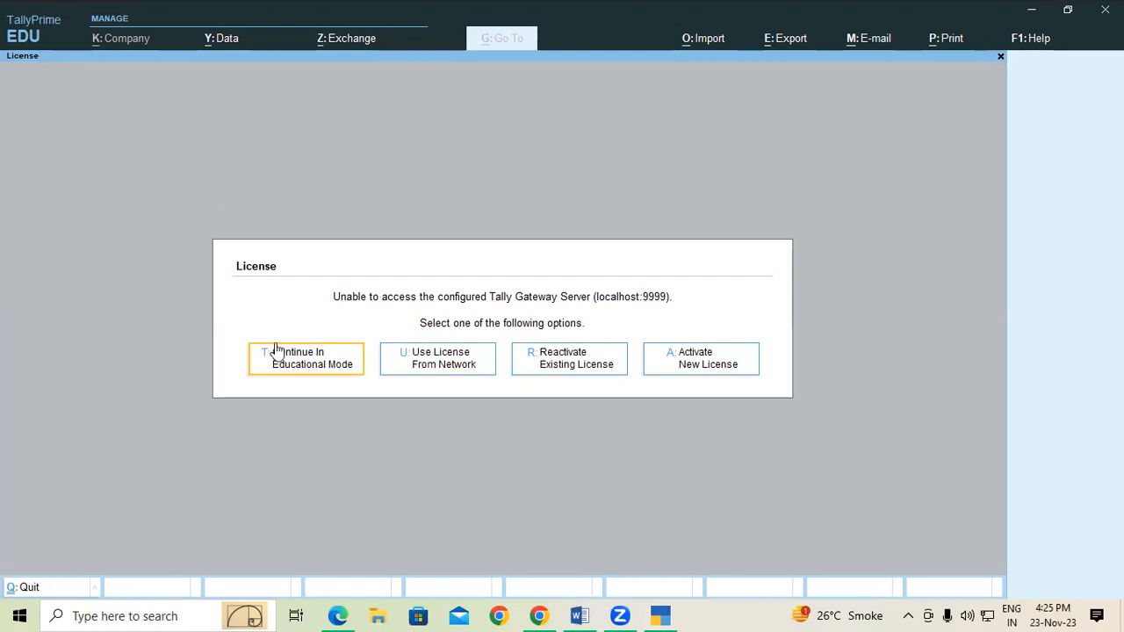
left_click(298, 359)
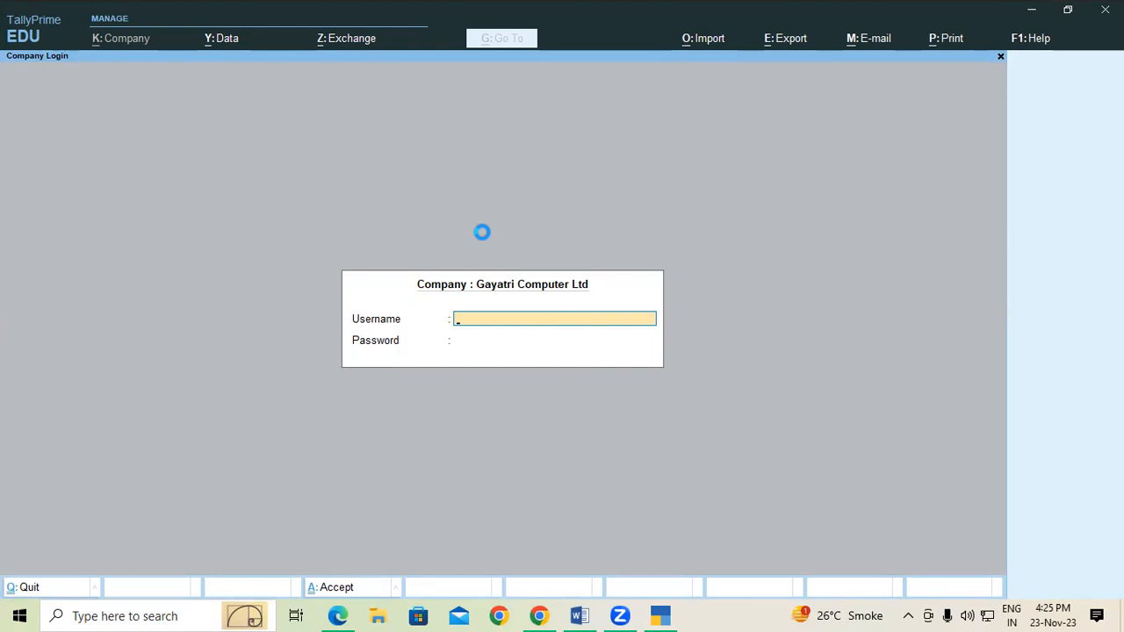
- Dismiss the Gayatri Computer Ltd login and decline to quit TallyPrime
key("Escape")
key("Escape")
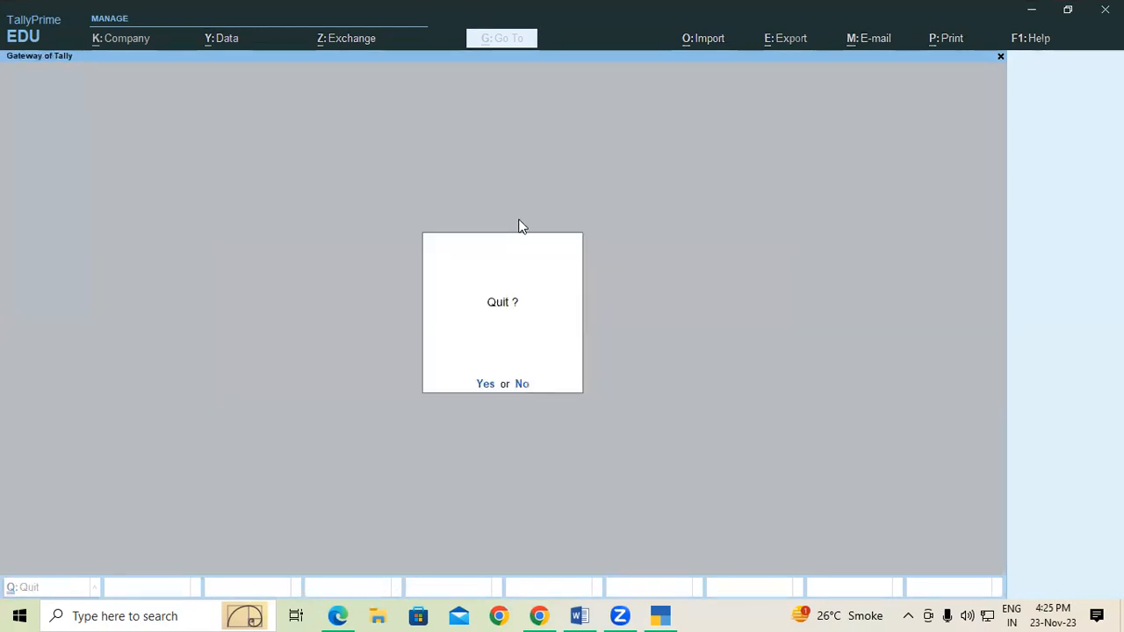
left_click(522, 384)
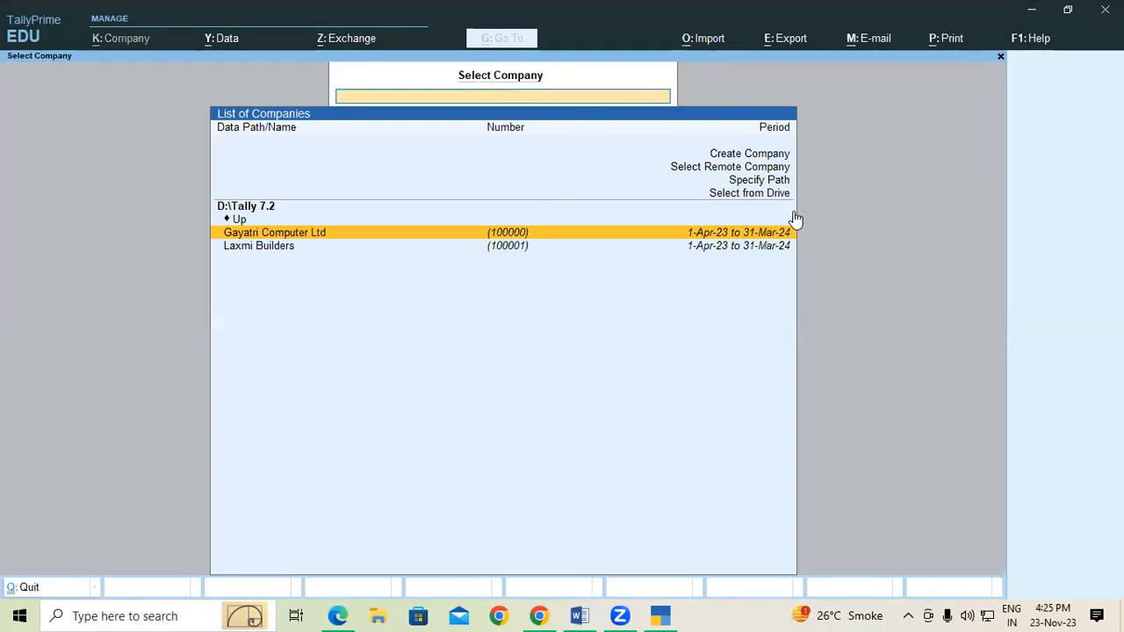
- Load the company Gayatri Computer Pvt.Ltd from the D:\ drive, filtering the list with 4
left_click(757, 194)
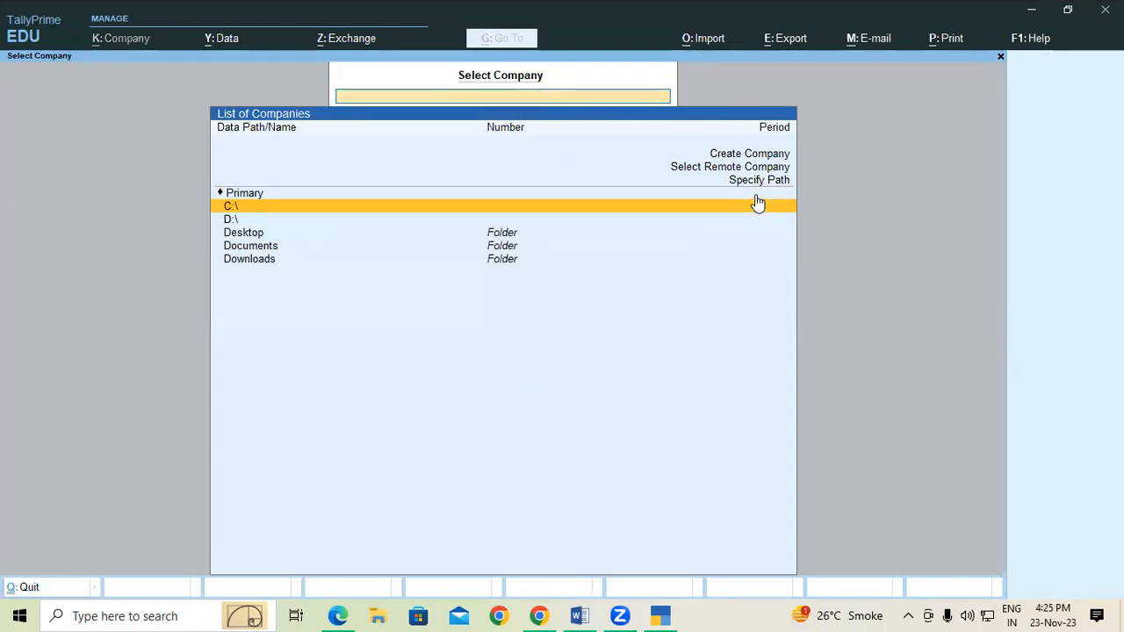
key("Down")
key("Return")
type("4")
key("Return")
key("Return")
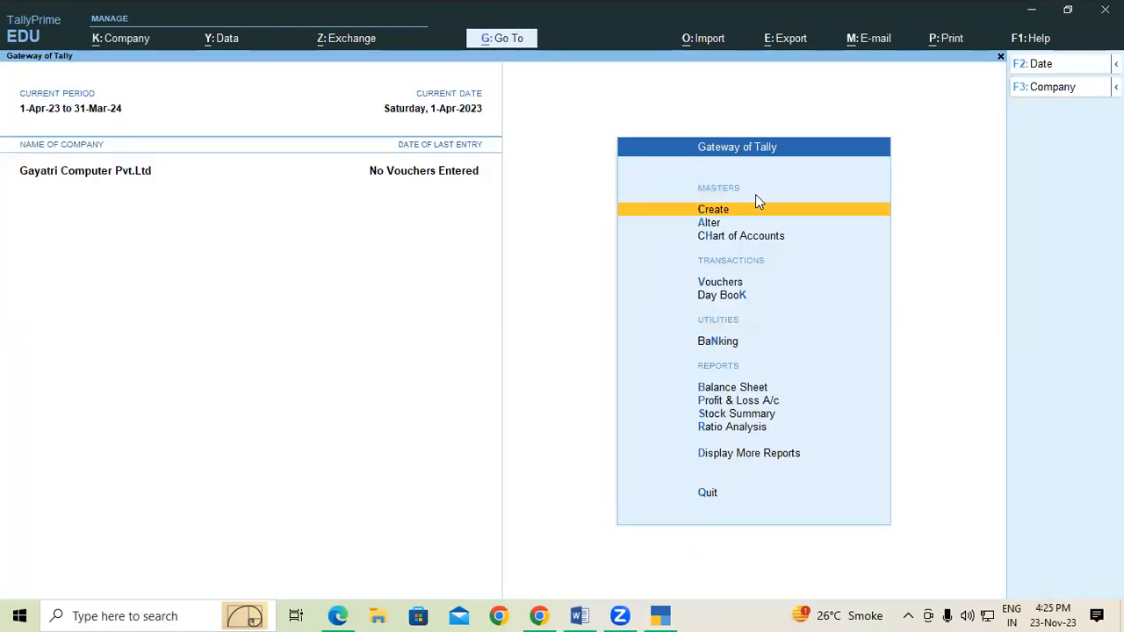
- Open the company features of Gayatri Computer Pvt.Ltd and accept them with Enable Bill-wise entry set to Yes
key("Down")
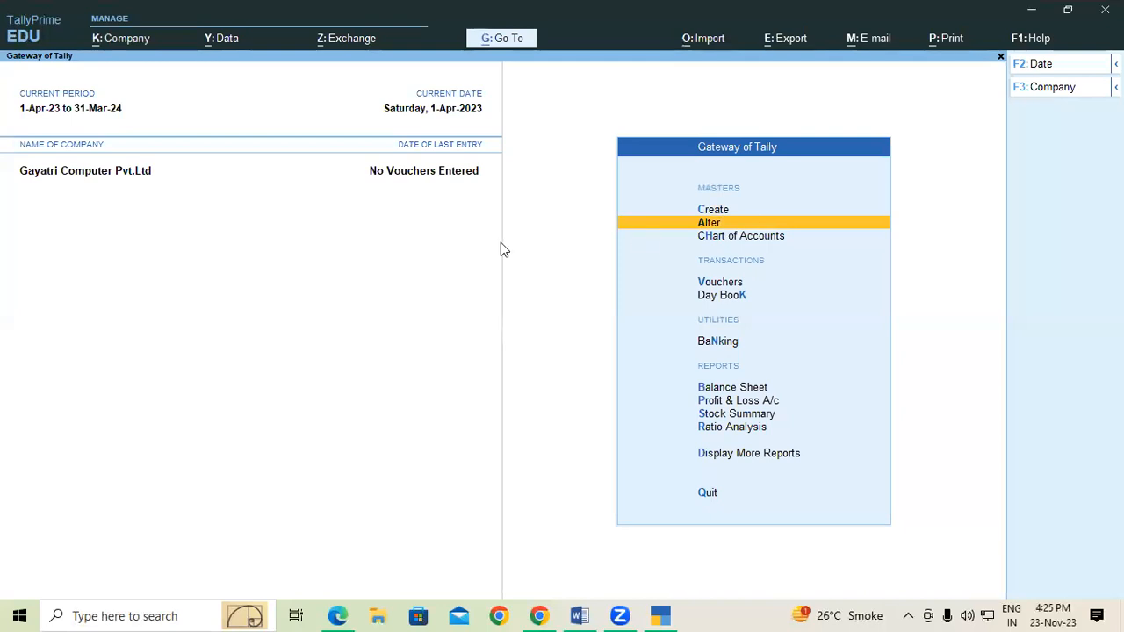
left_click(125, 41)
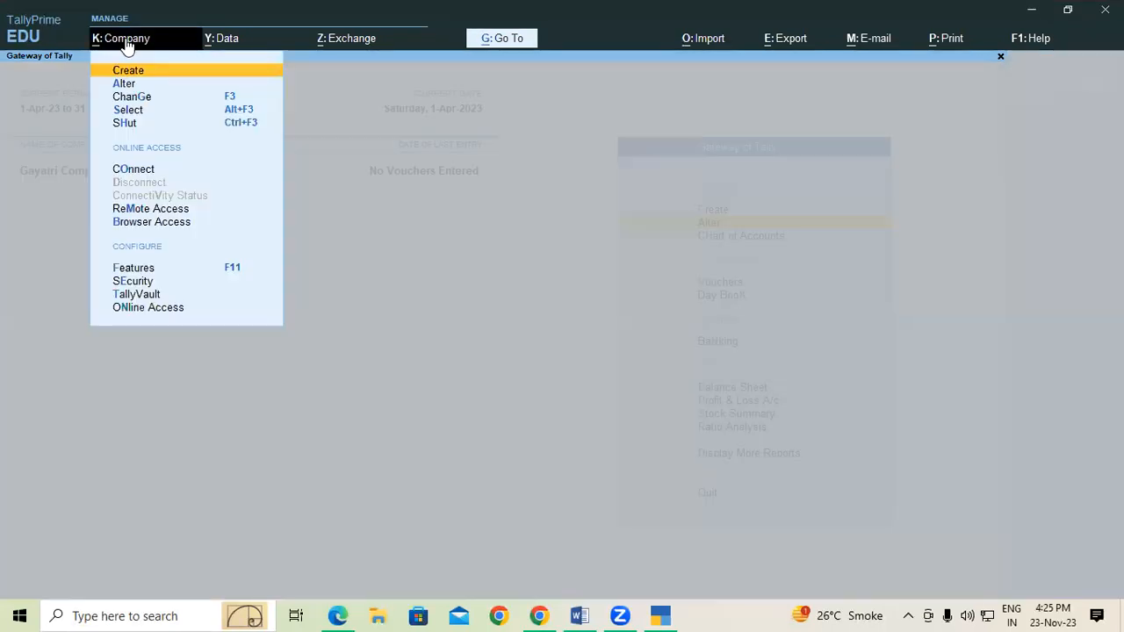
left_click(135, 268)
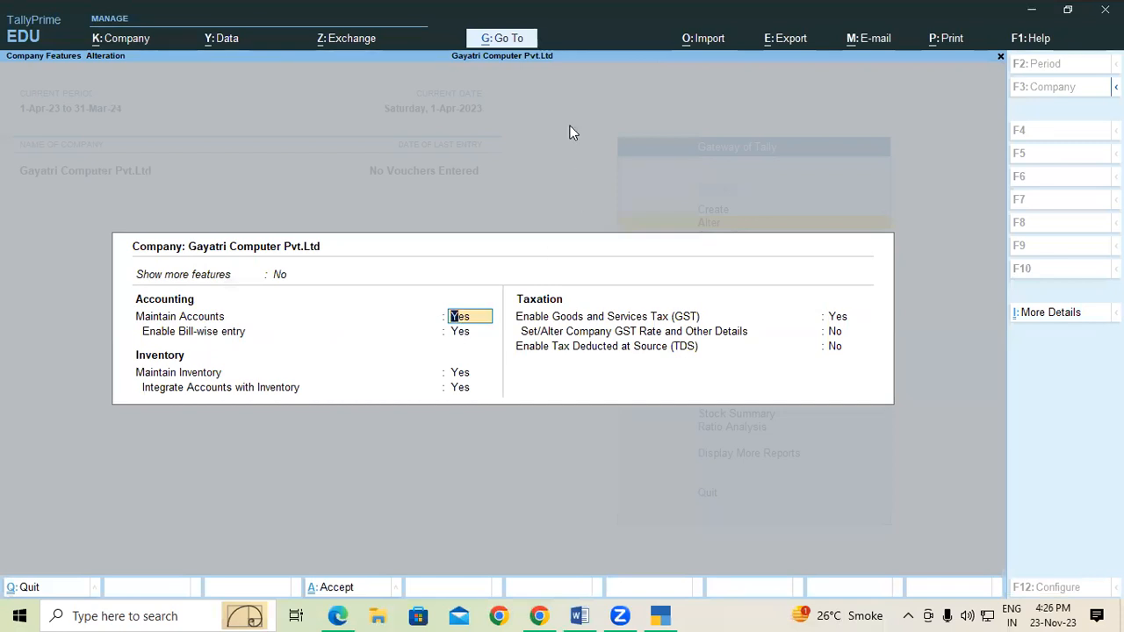
key("ctrl")
key("ctrl+a")
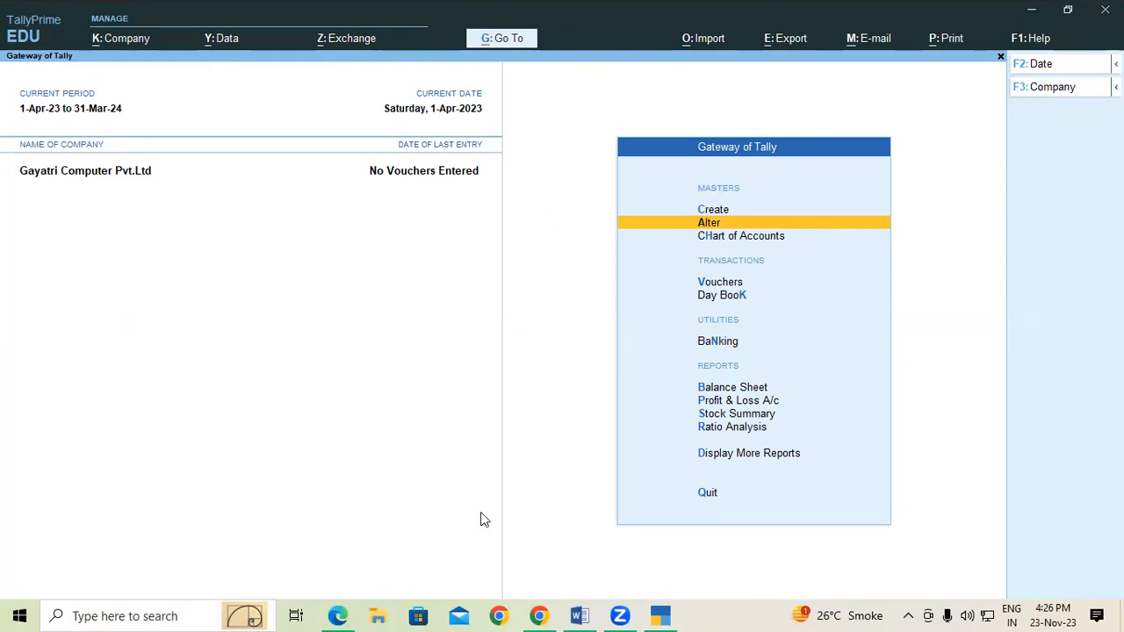
- Switch back to the PDF in Edge and check the Computer Care System entries in the creditors bill-wise table
left_click(338, 616)
scroll(283, 391, "down", 2)
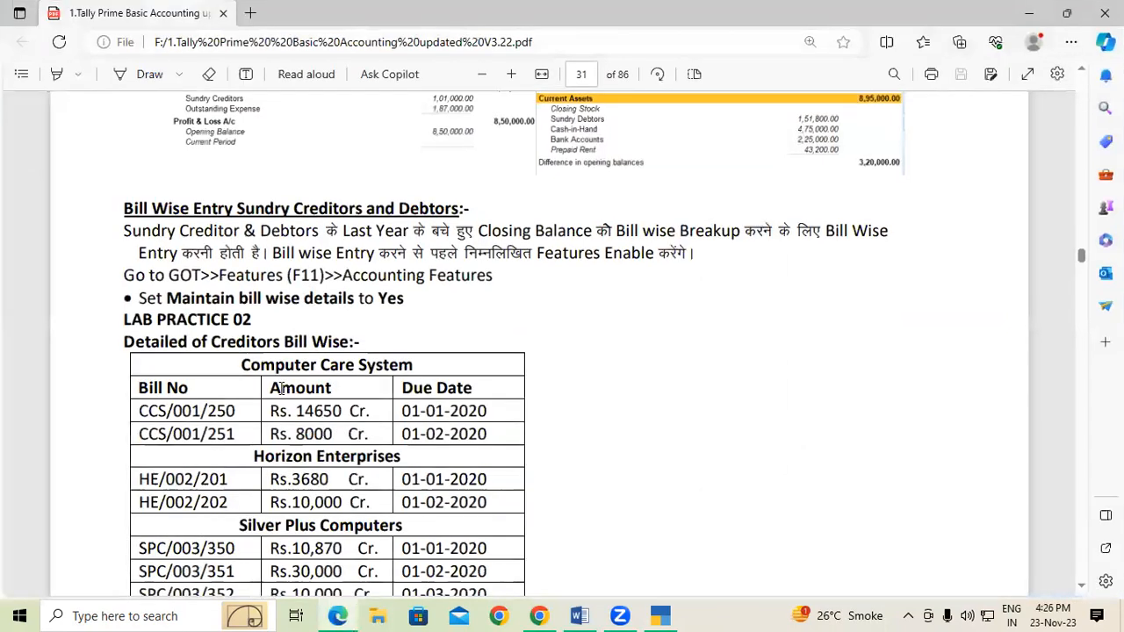
left_click_drag(241, 283, 413, 284)
left_click(408, 284)
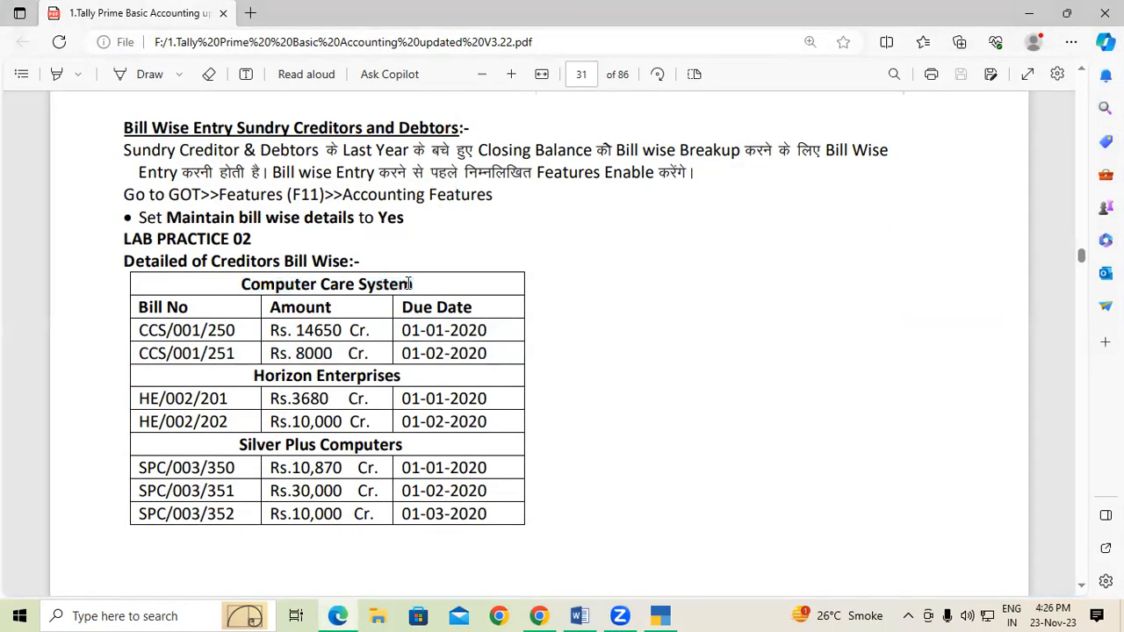
- Switch to TallyPrime and open the Computer Care Systems ledger for alteration
left_click(658, 615)
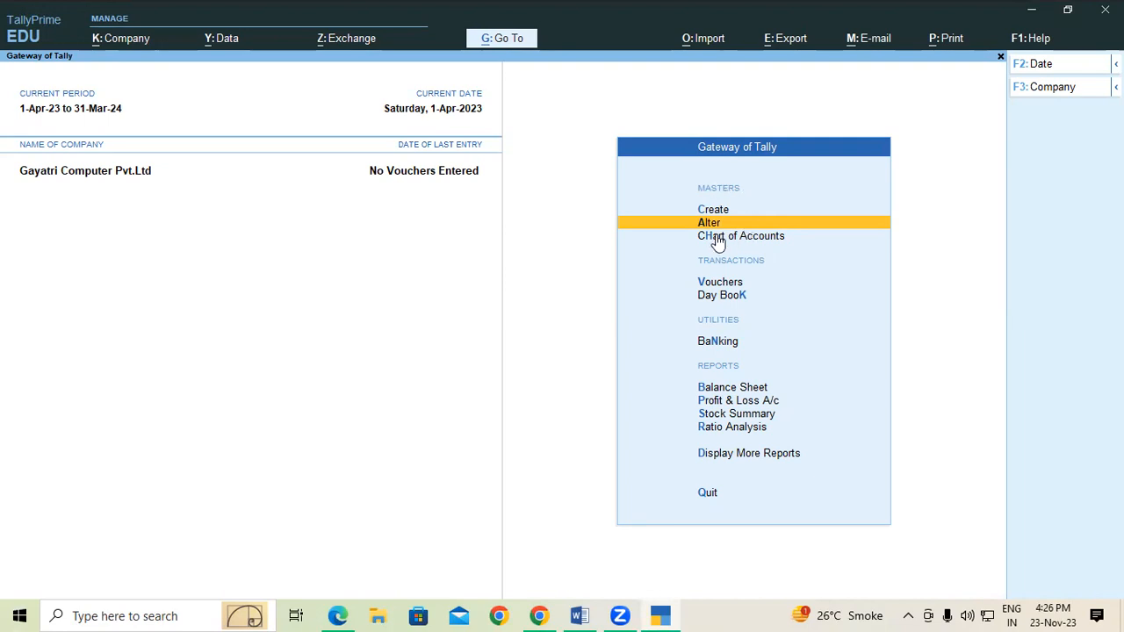
key("Return")
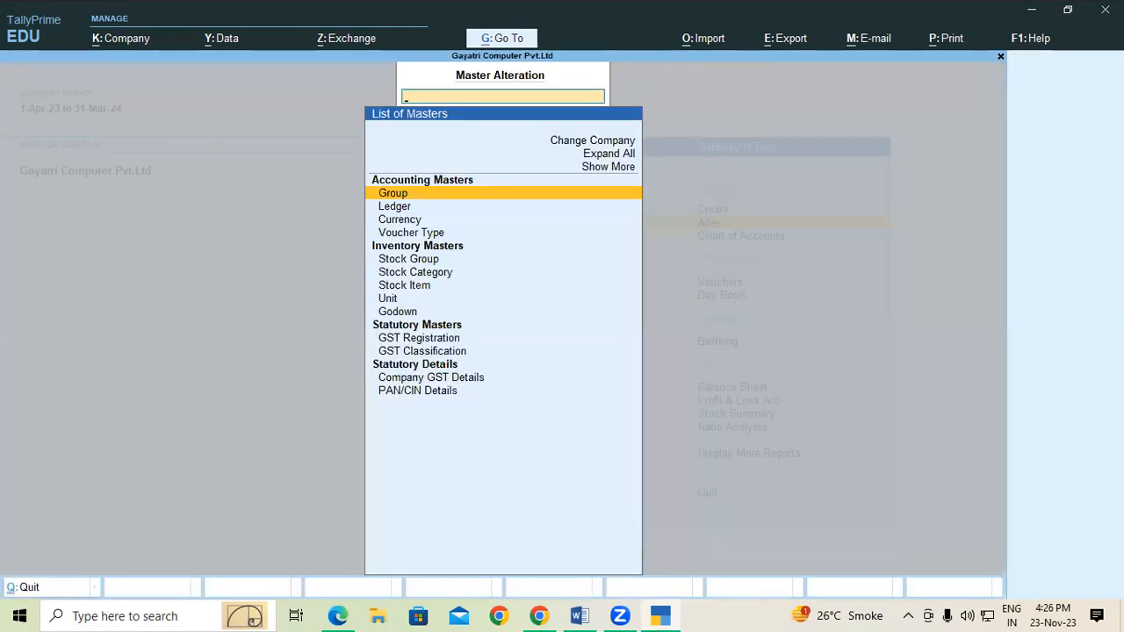
key("Down")
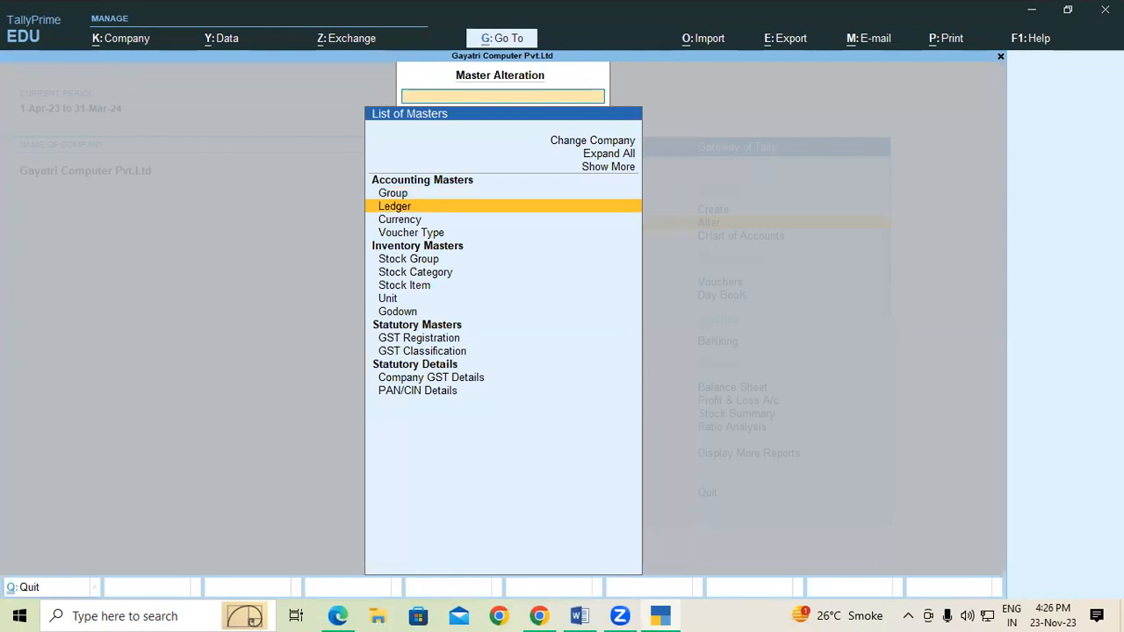
key("Return")
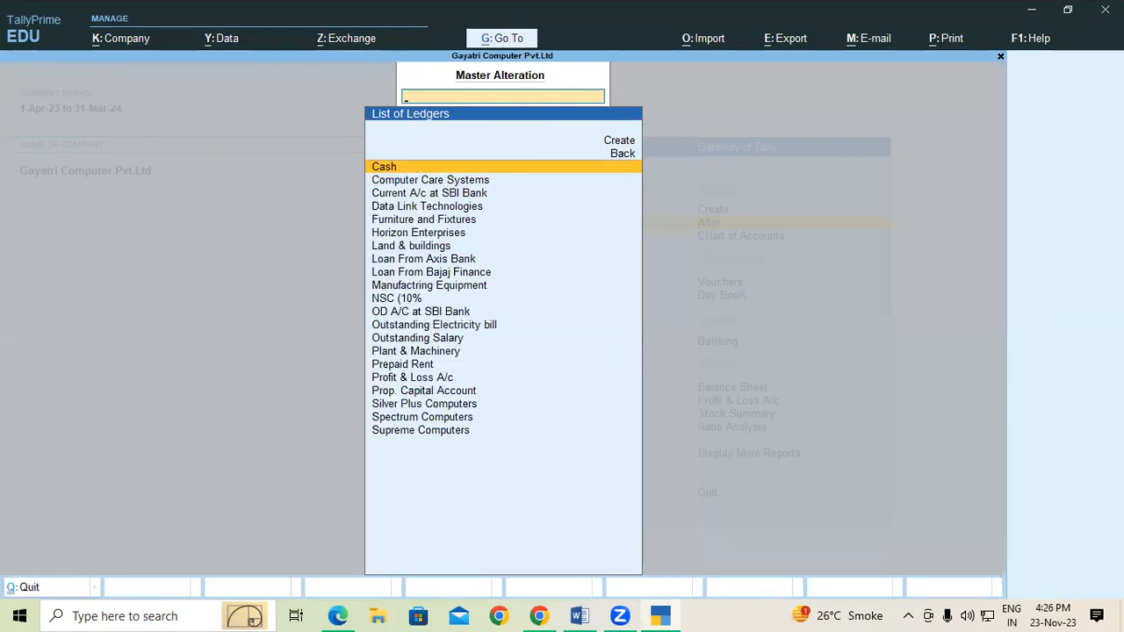
type("Com")
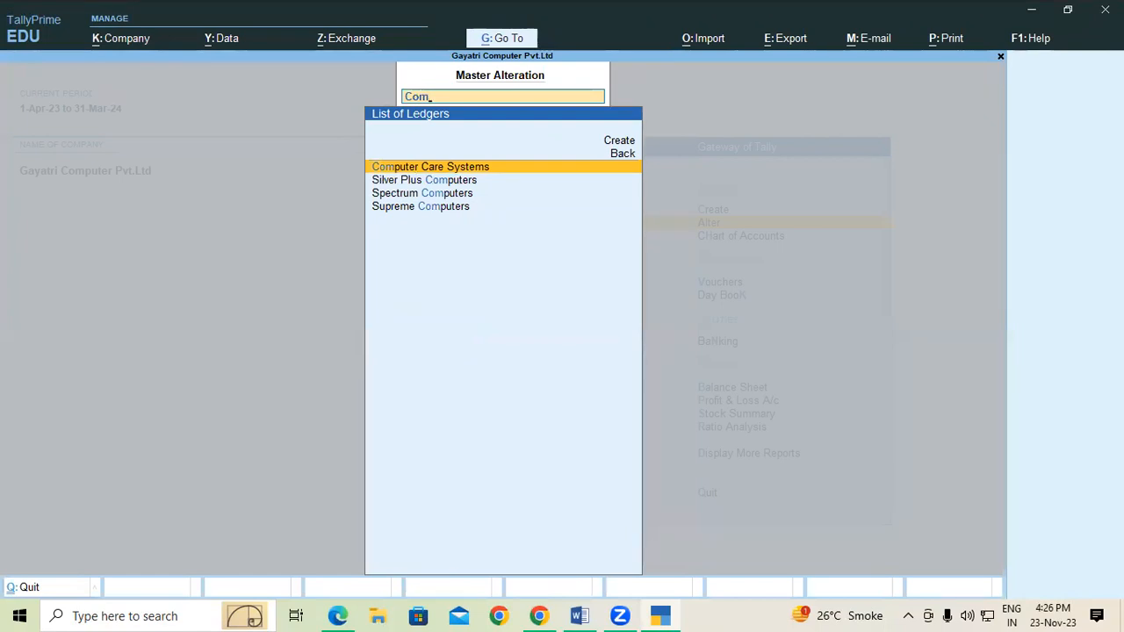
key("Return")
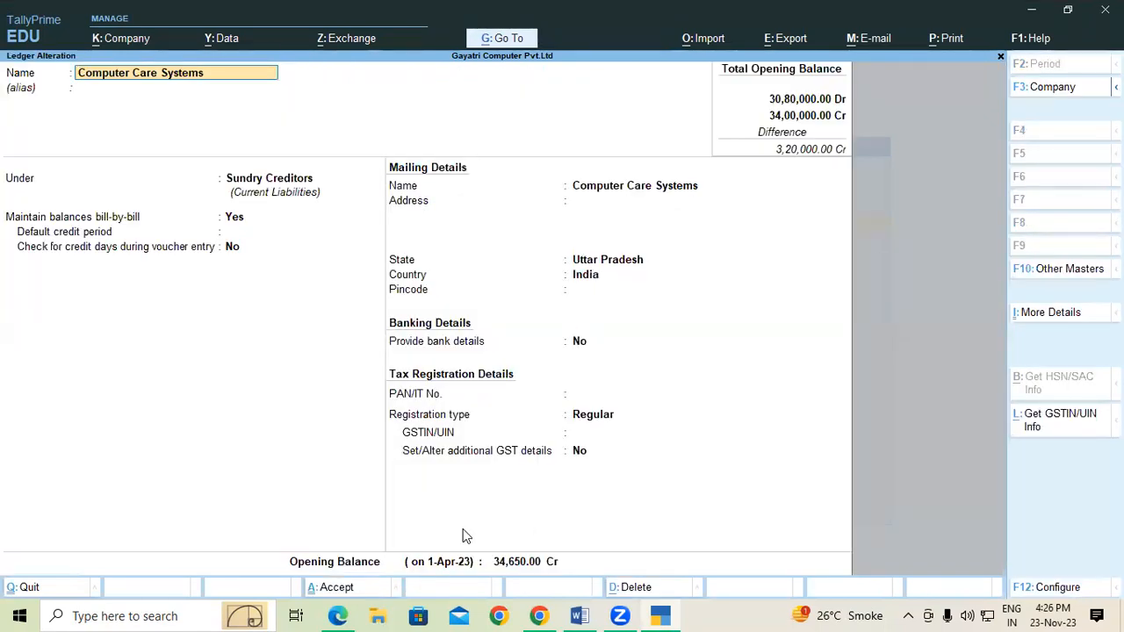
- Keep all existing Computer Care Systems ledger details, including bill-by-bill balances set to Yes, and open the bill-wise breakup of its opening balance
key("Return")
key("Return")
key("Return")
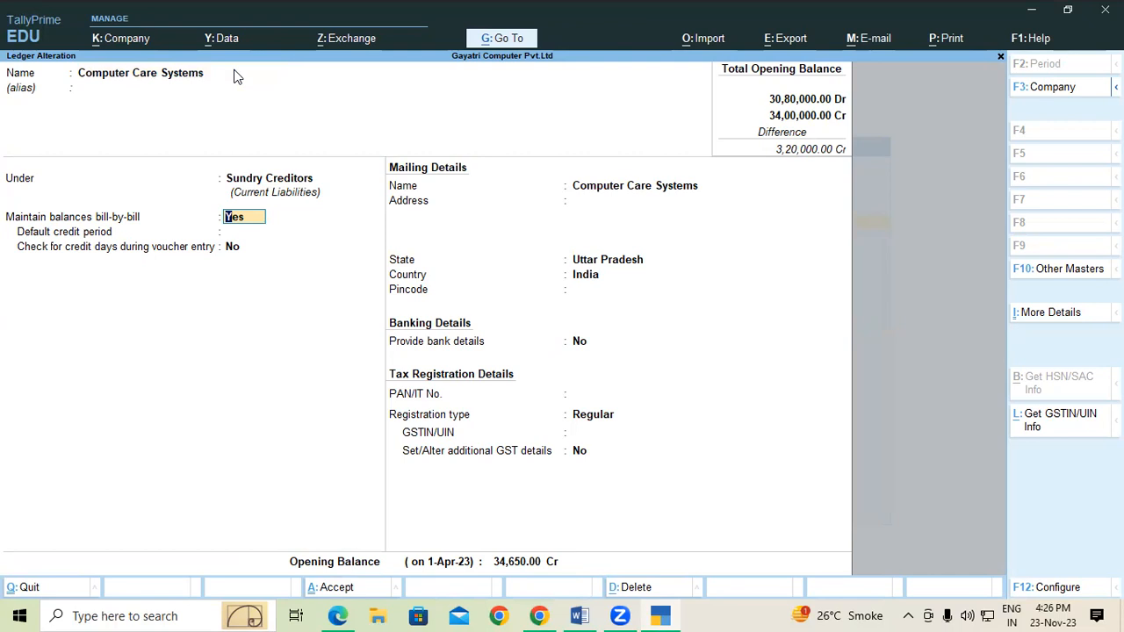
key("Return")
key("Return")
key("Return")
key("Return")
key("Return")
key("Return")
key("Return")
key("Return")
key("Return")
key("Return")
key("Return")
key("Return")
key("Return")
key("Return")
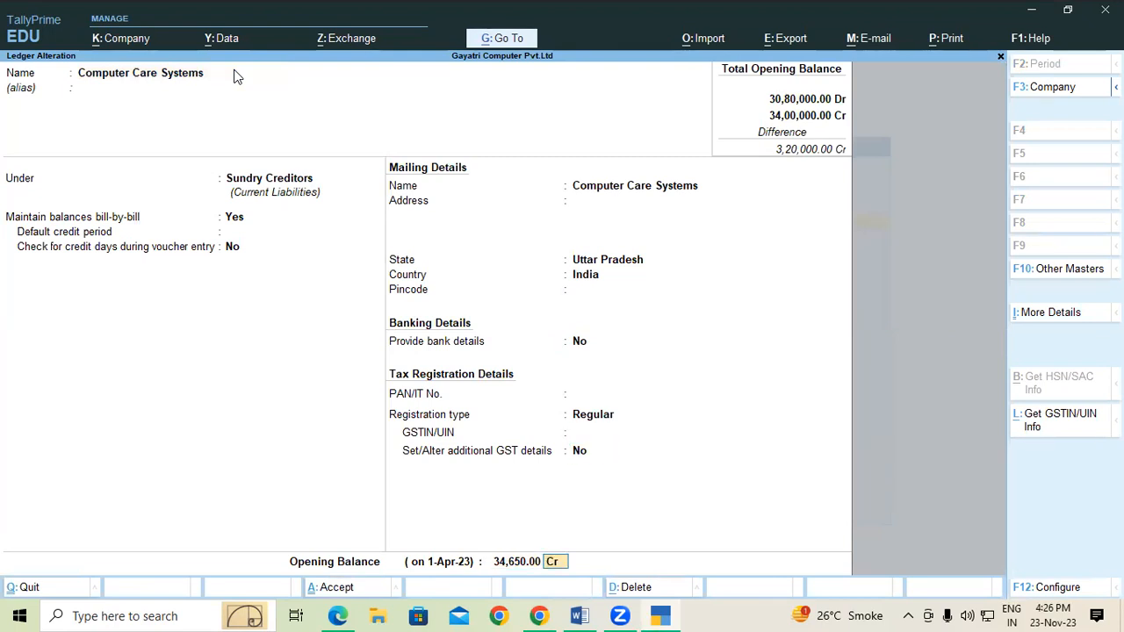
key("Return")
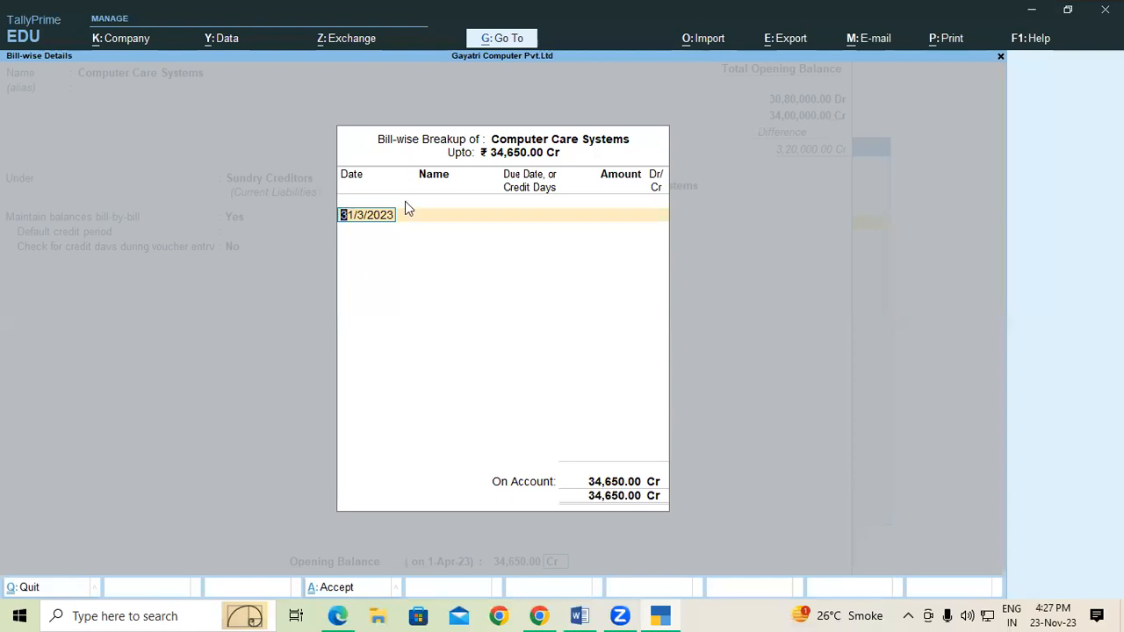
- Enter the first Computer Care Systems bill with date 1/1/2023 and bill name CCS/001/250 copied from the PDF in Edge
key("alt+Tab")
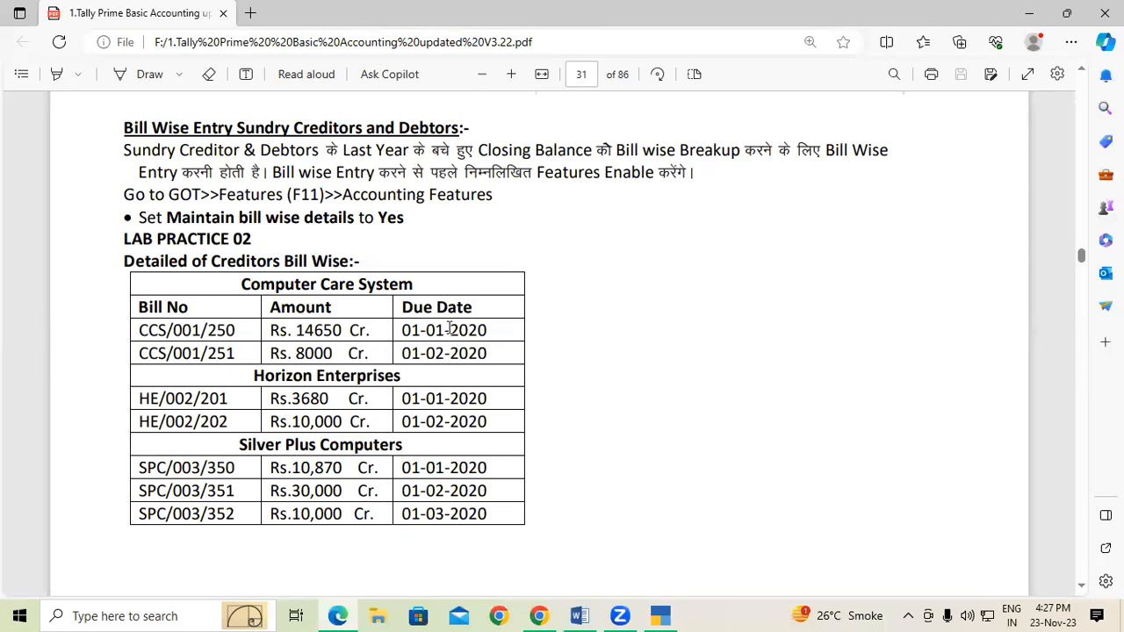
key("alt+Tab")
key("alt+Tab")
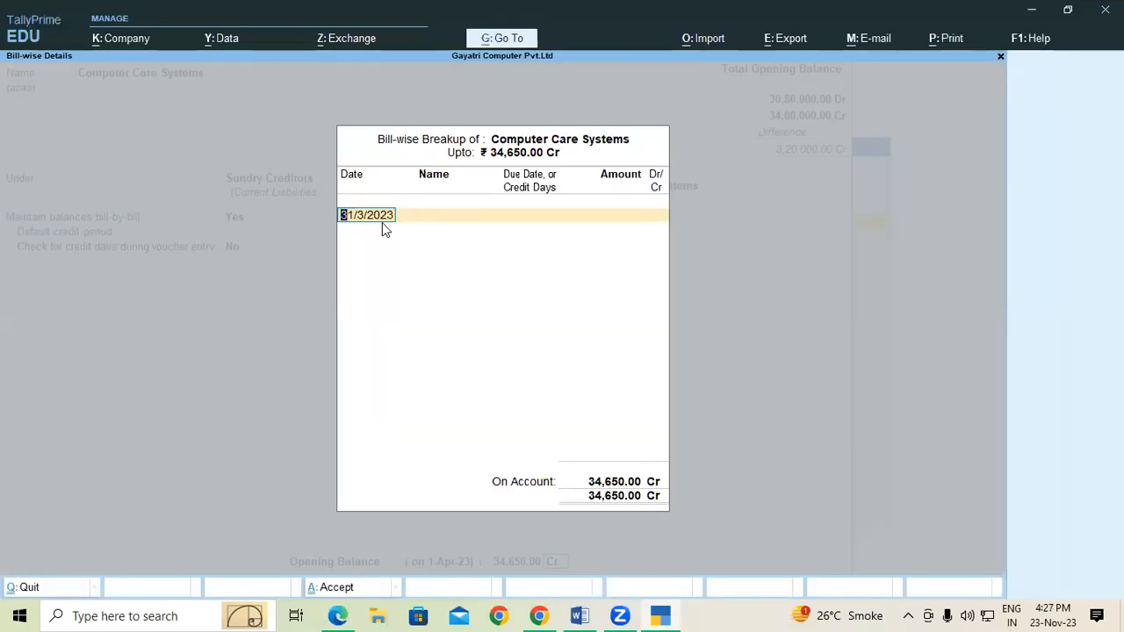
type("01-1")
key("Return")
key("alt+Tab")
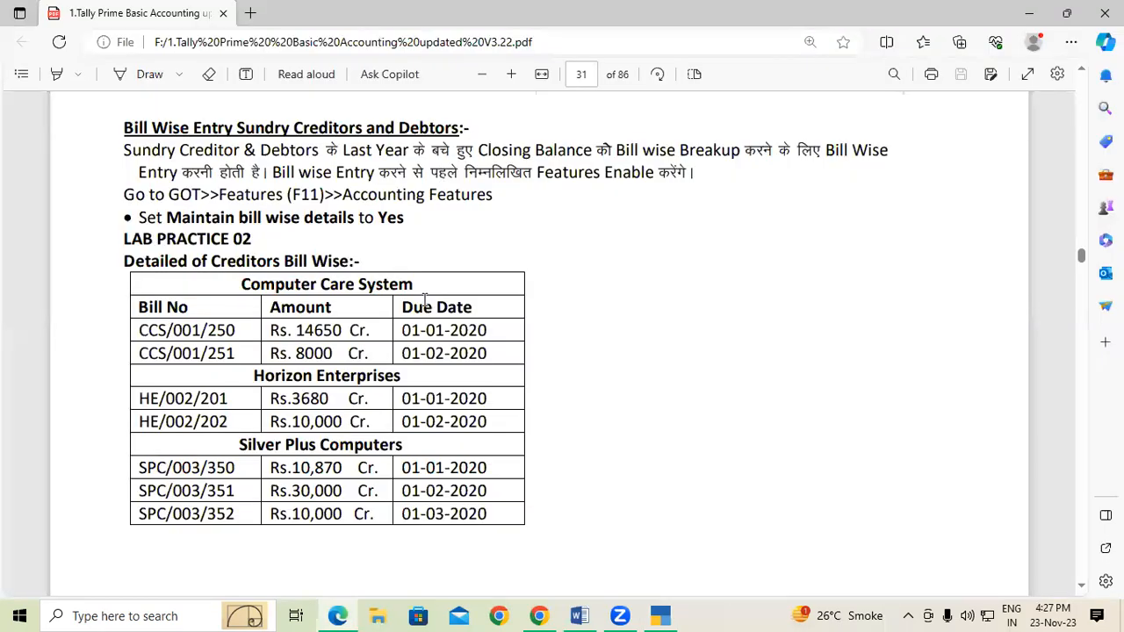
left_click_drag(138, 331, 237, 330)
key("ctrl+c")
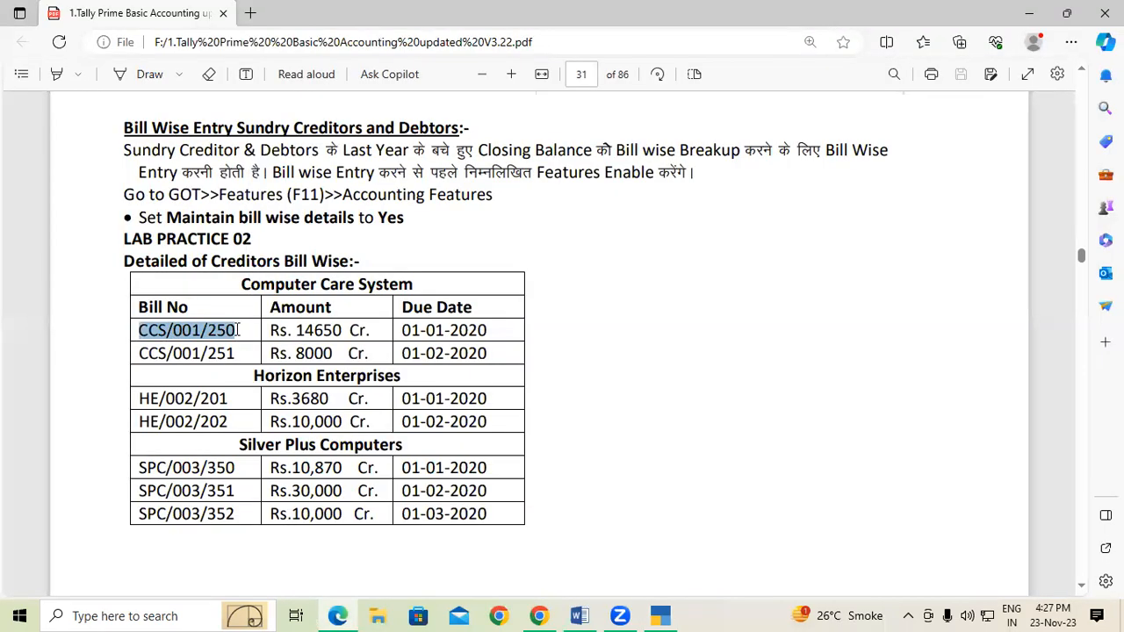
key("ctrl")
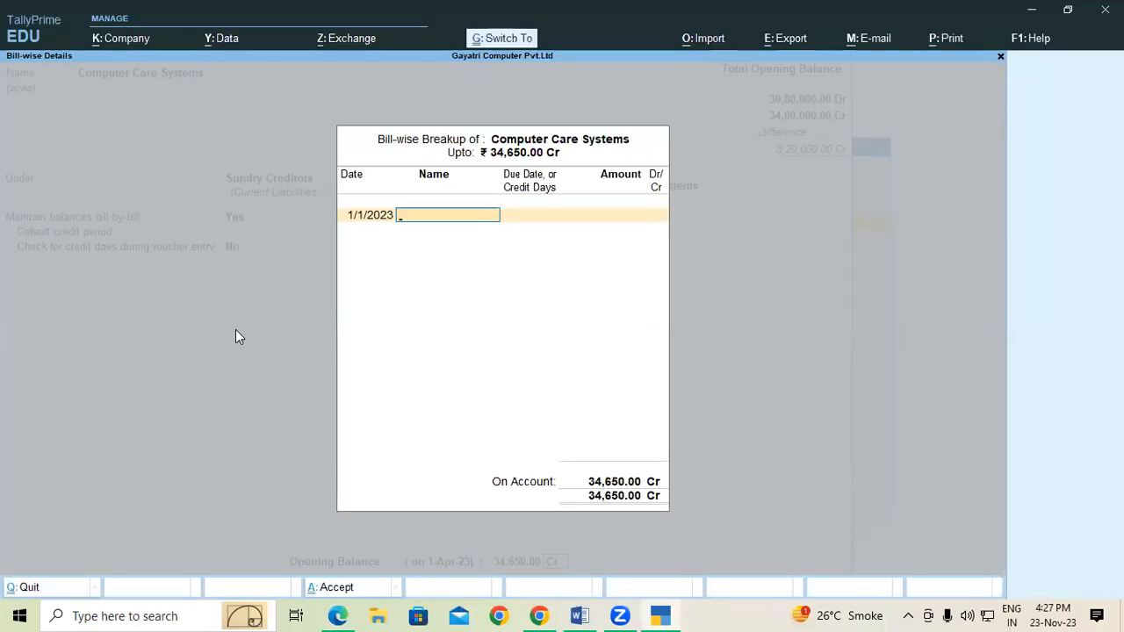
key("ctrl+v")
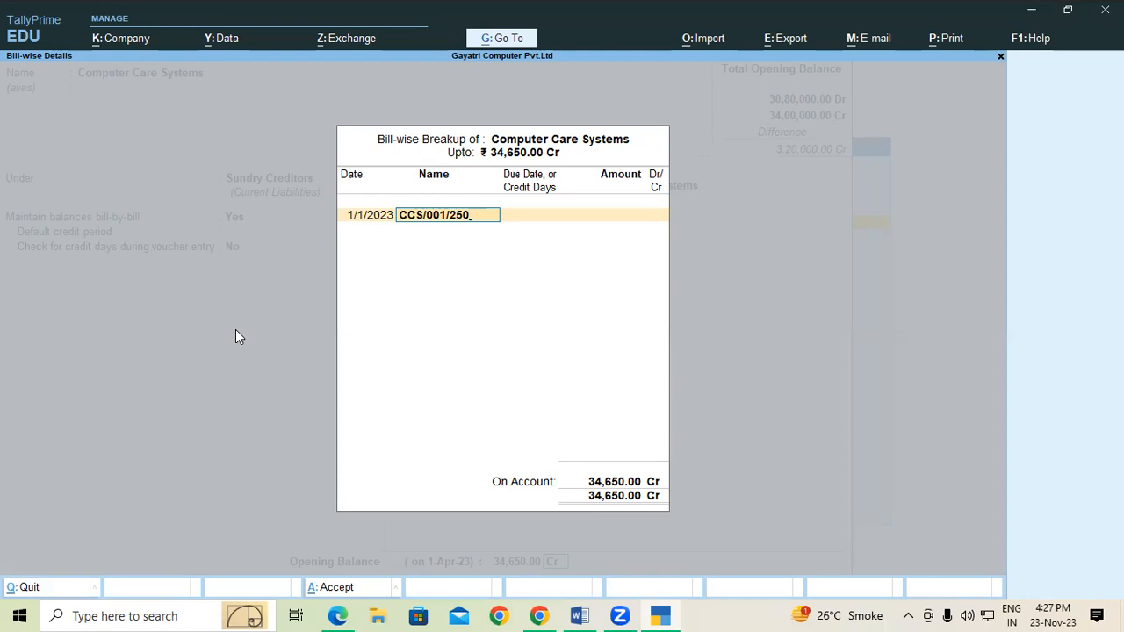
key("Return")
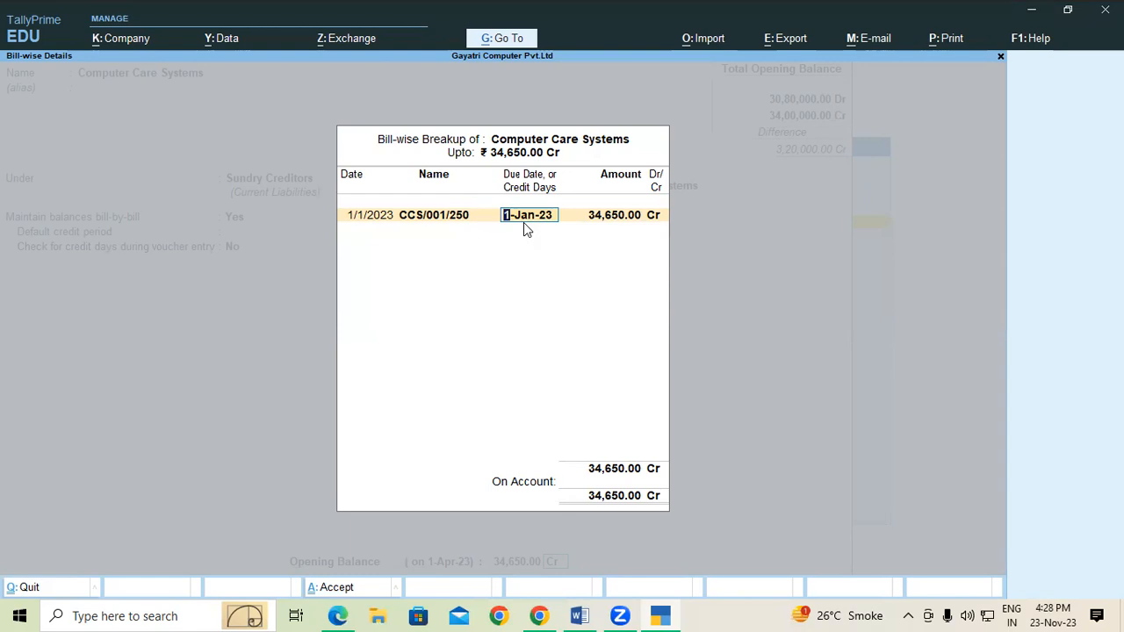
- Accept the due date 1-Jan-23 for bill CCS/001/250 and set its amount to 14,650 Cr
key("Return")
type("14")
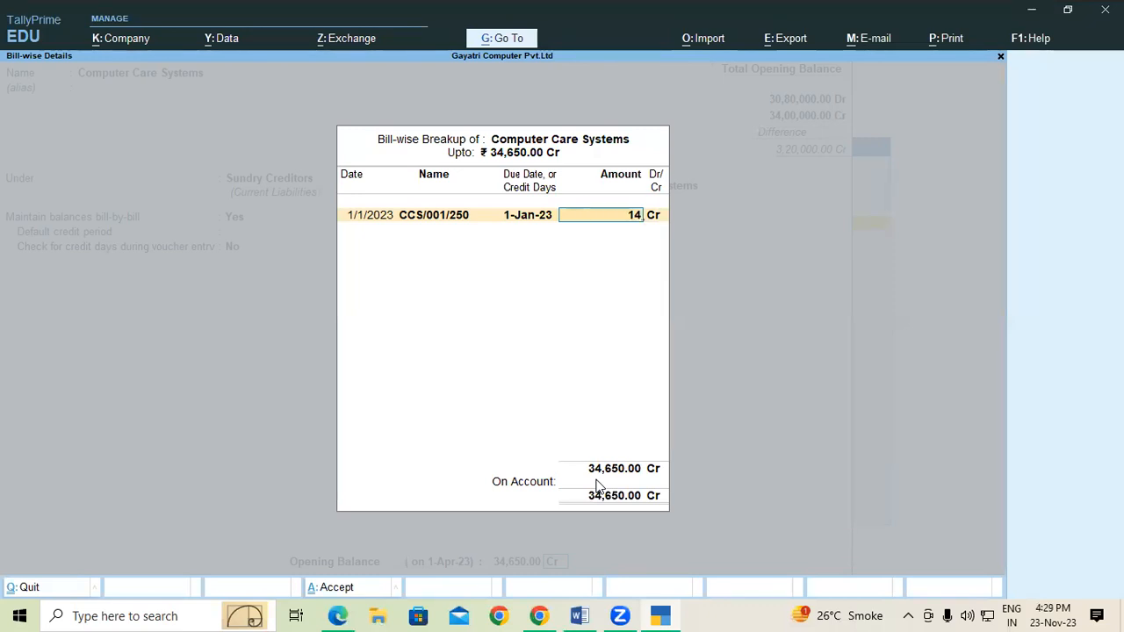
key("alt+Tab")
key("alt+Tab")
type("650")
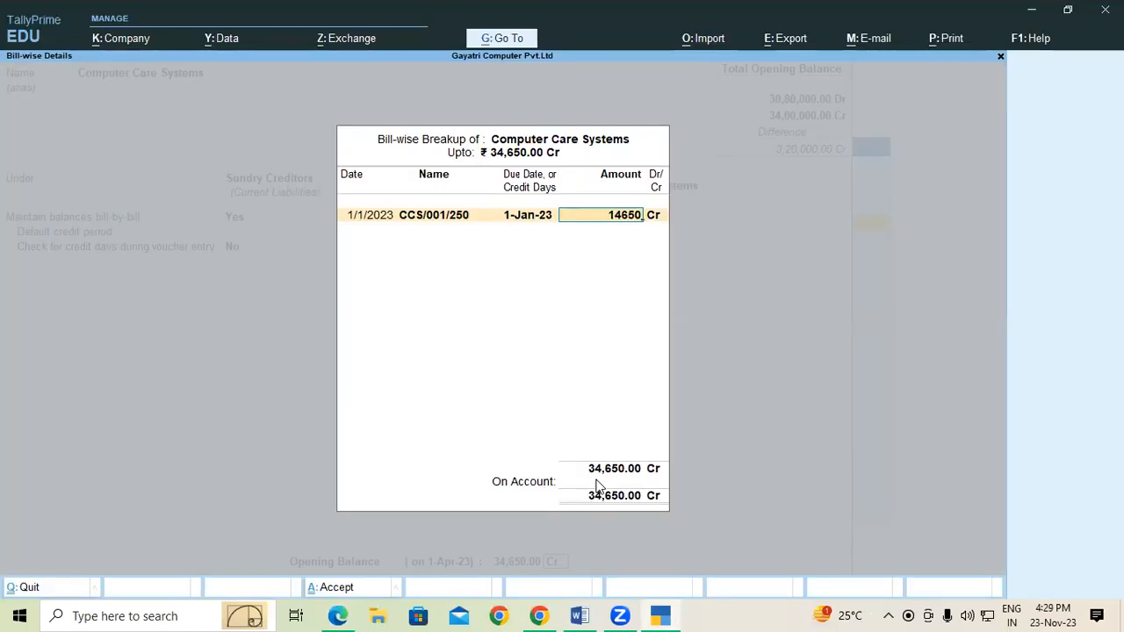
key("Return")
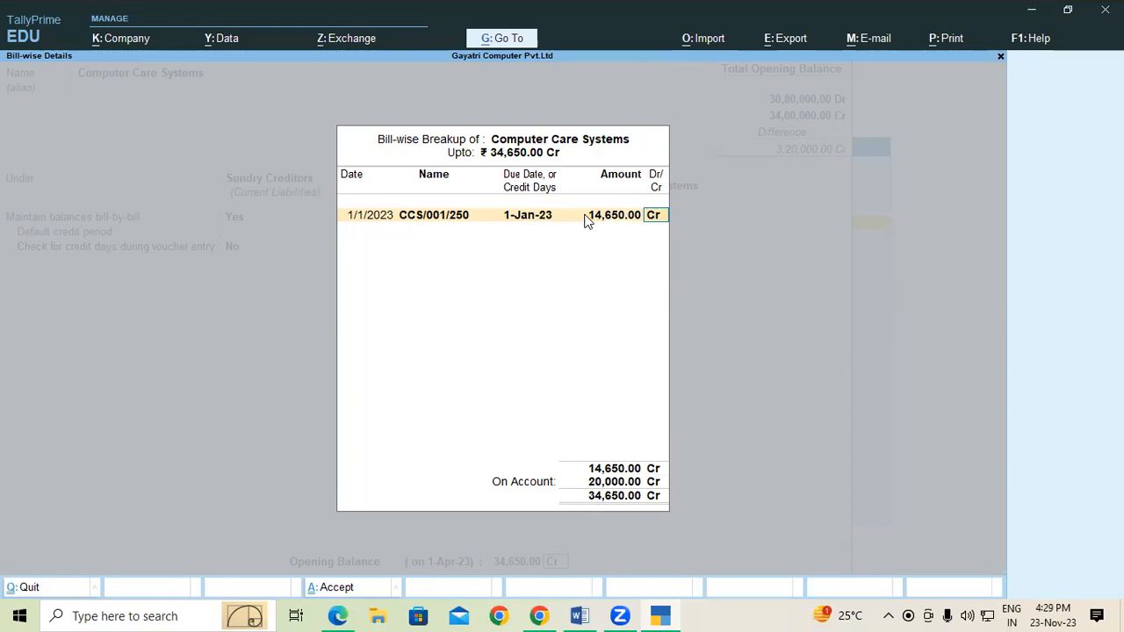
key("Return")
- Add a second bill dated 1/2/2023, named CCS/001/251, with due date 1-Feb-23
type("01-")
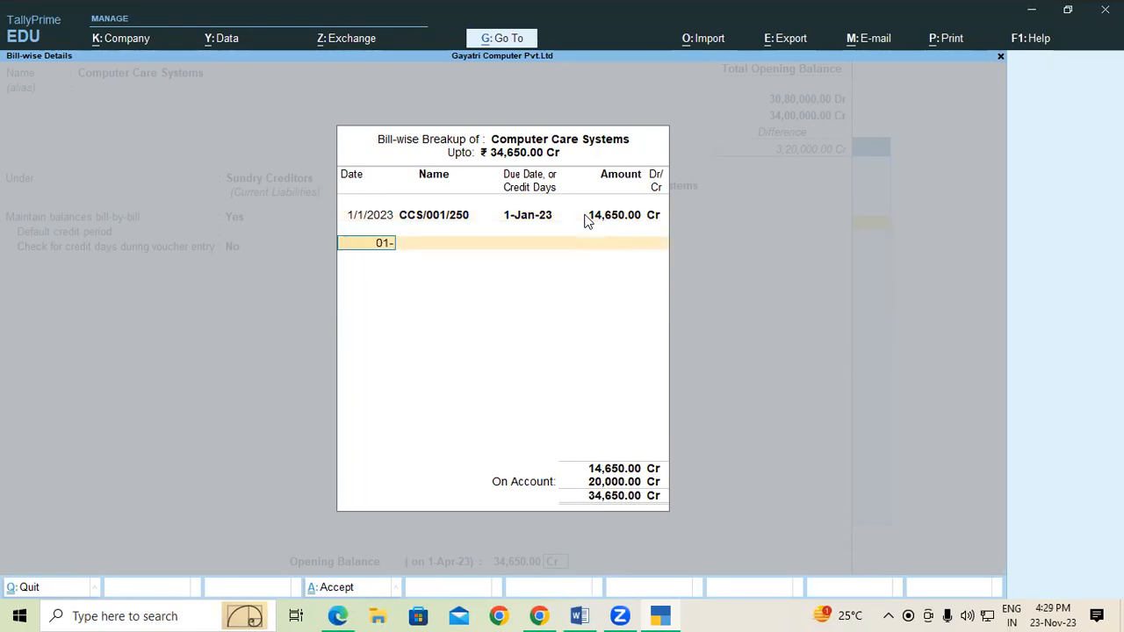
type("02")
key("Return")
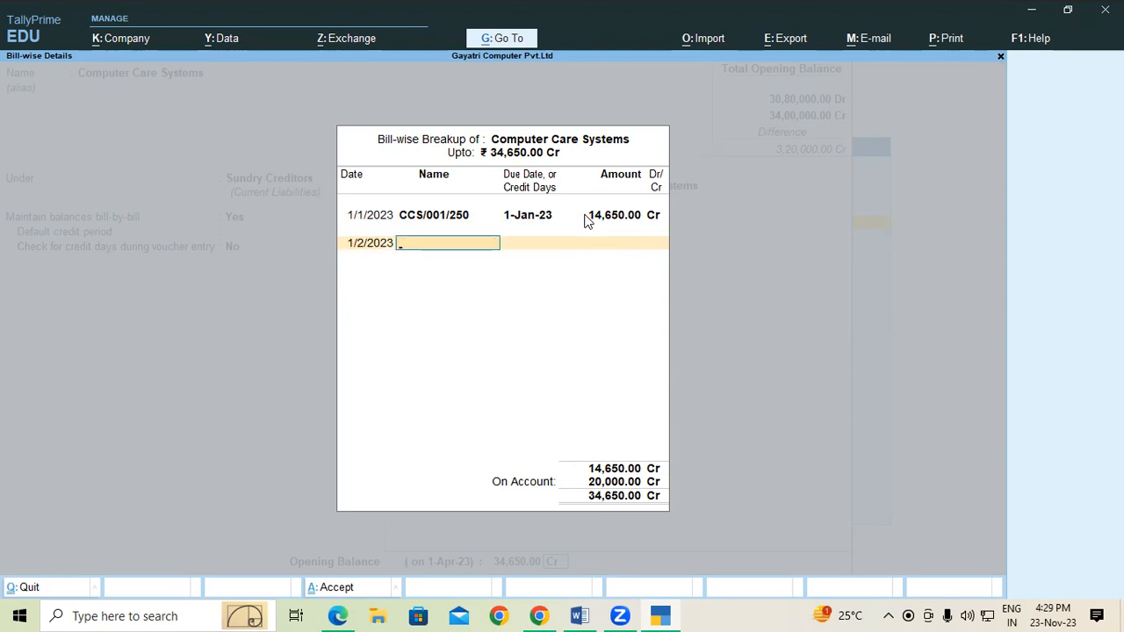
key("ctrl+v")
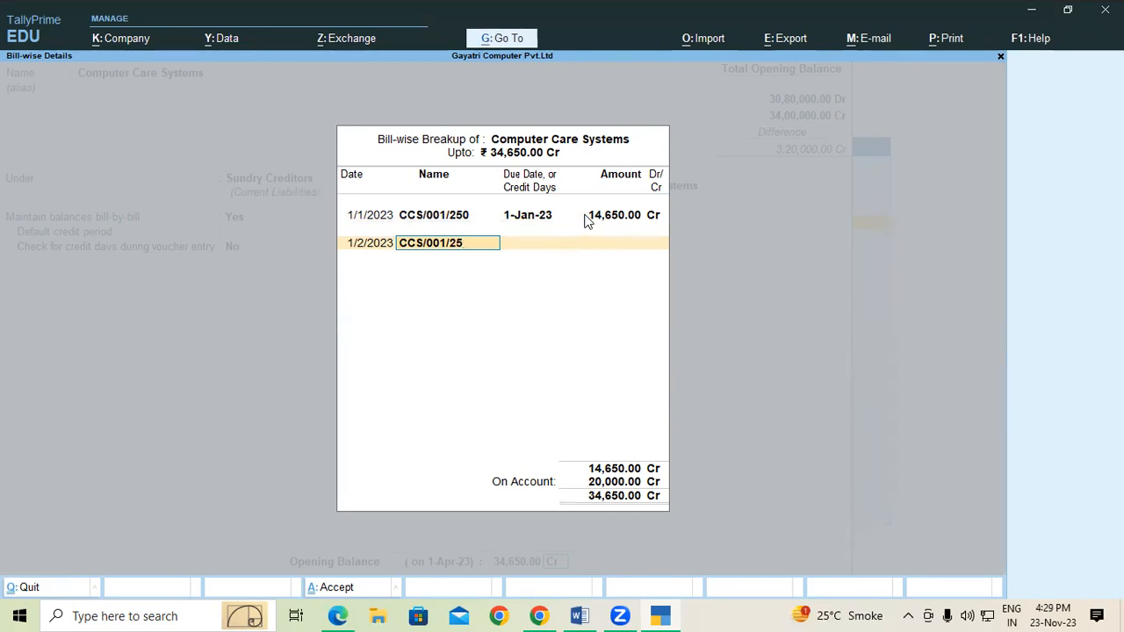
type("1")
key("Return")
key("Return")
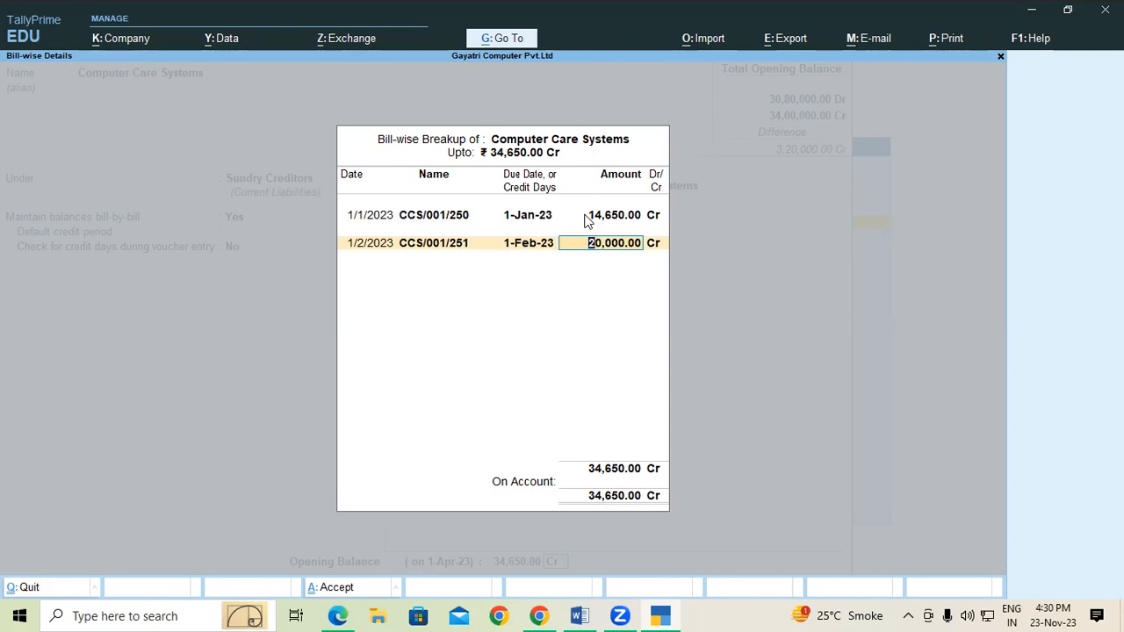
- Check the amount for CCS/001/251 in the PDF in Edge and enter it in TallyPrime as 8,000 Cr
key("alt+Tab")
key("alt+Tab")
key("BackSpace")
type("8000")
key("Return")
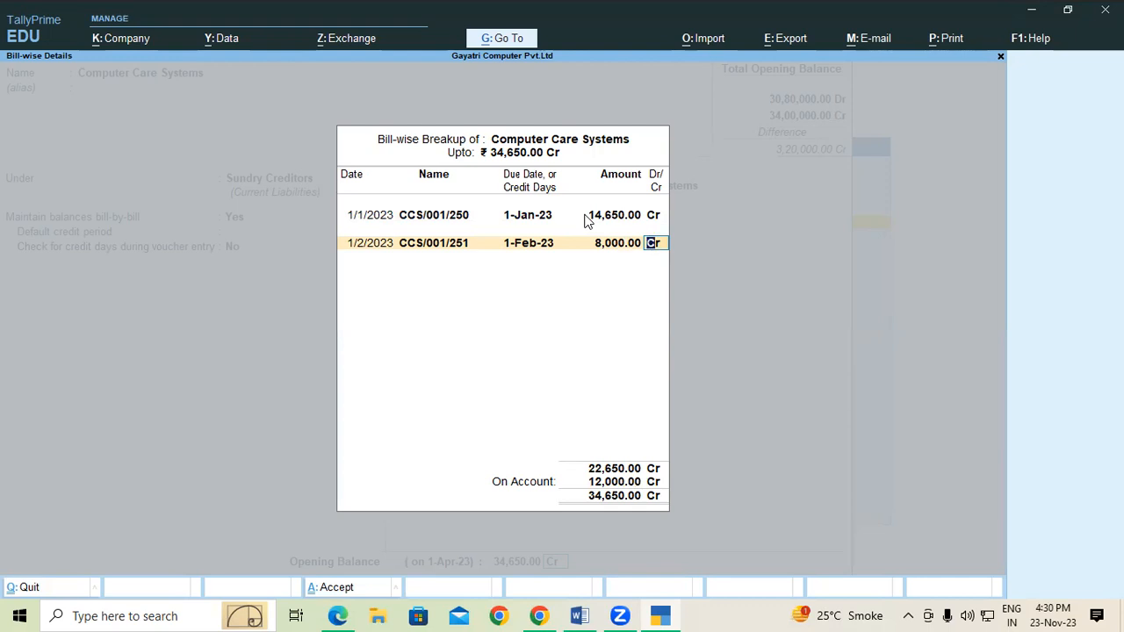
key("Return")
- Add a third bill dated 1/3/2023, named CCS/001/252, due 1-Mar-23 for 12,000 Cr, and save the Computer Care Systems ledger
type("01-3")
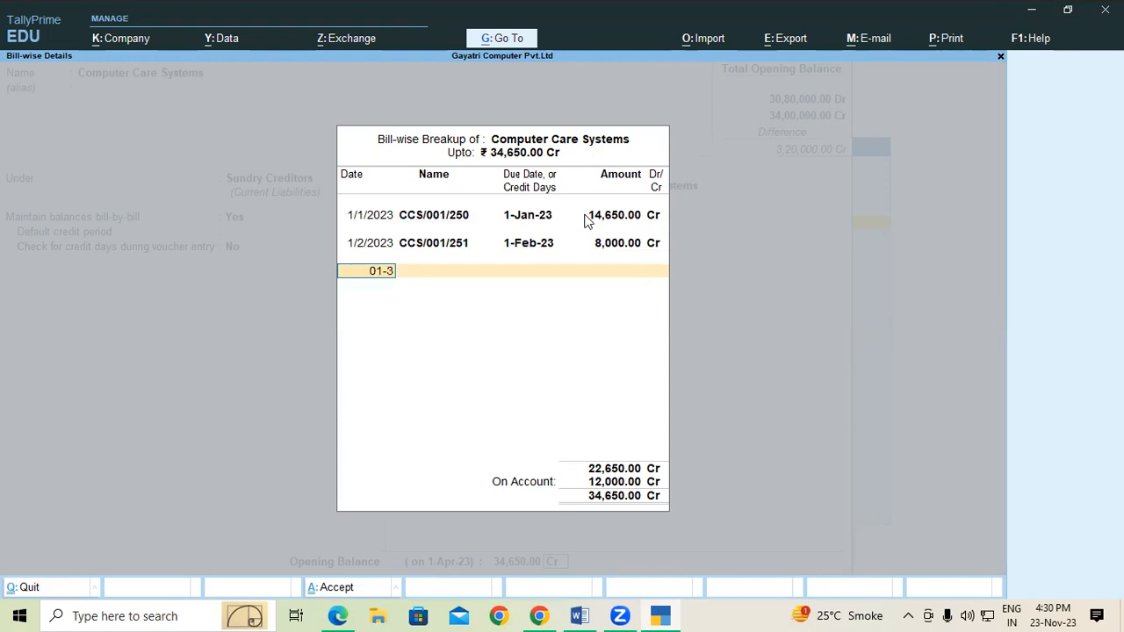
key("Return")
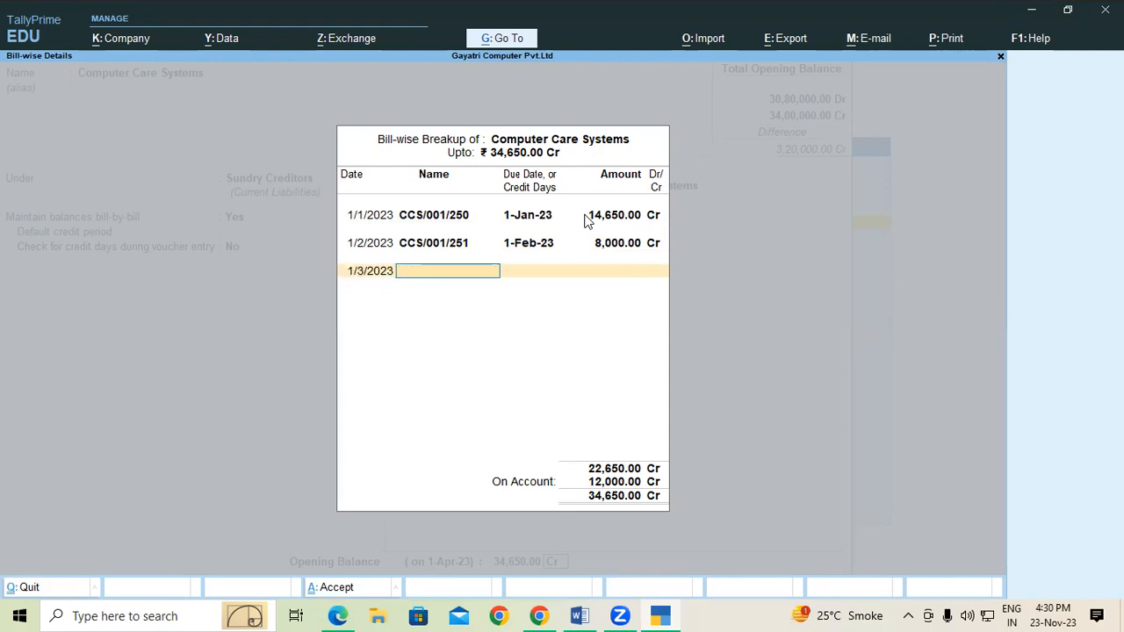
key("ctrl+v")
key("BackSpace")
key("Return")
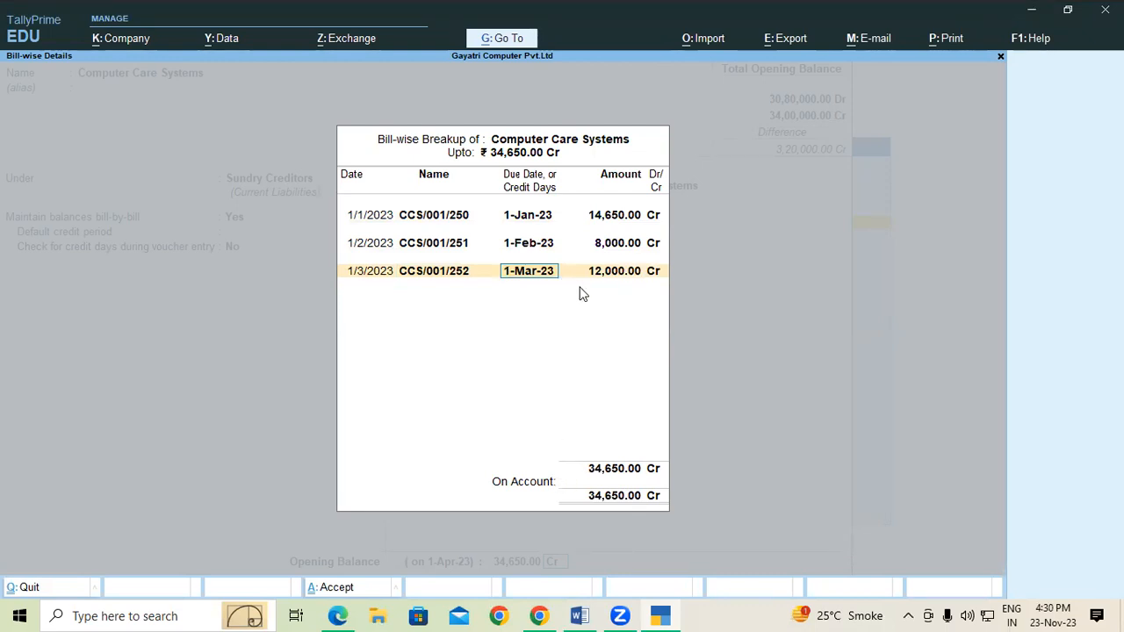
key("Return")
key("Return")
key("Return")
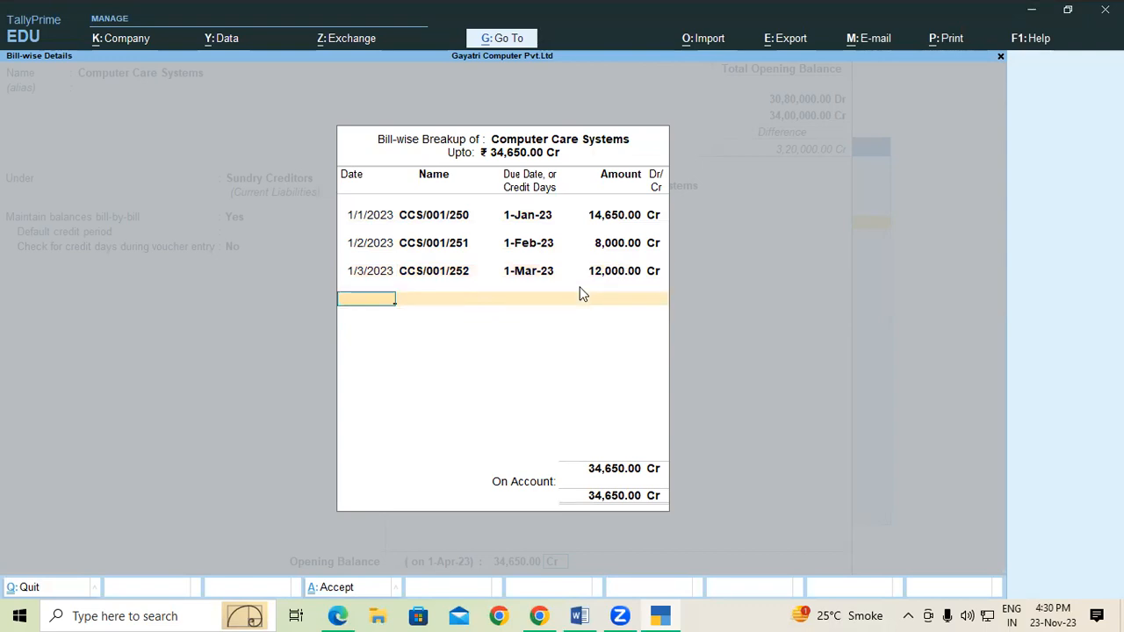
key("Return")
key("Return")
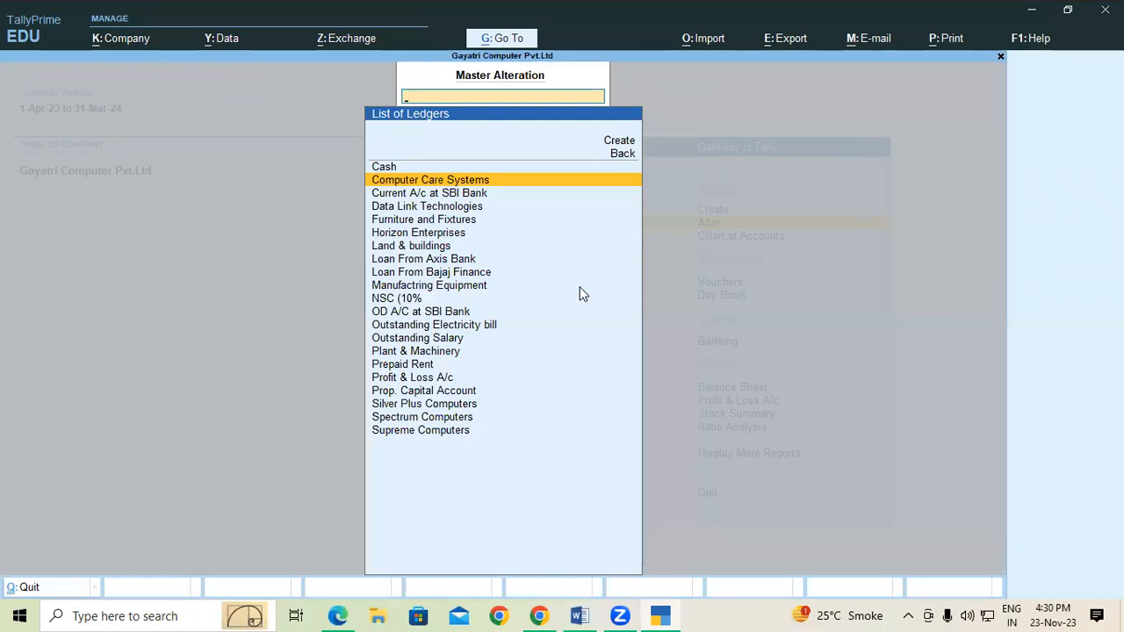
- Check the next creditor in the PDF in Edge, then open the Horizon Enterprises ledger for alteration in TallyPrime
key("alt+Tab")
scroll(244, 393, "down", 1)
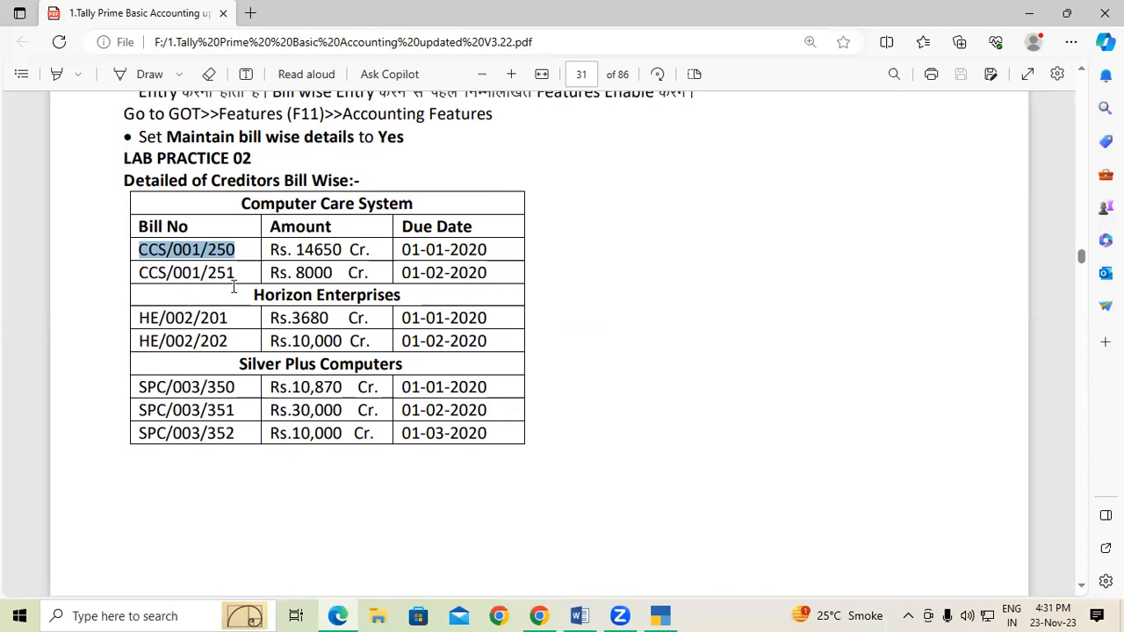
left_click_drag(255, 295, 341, 295)
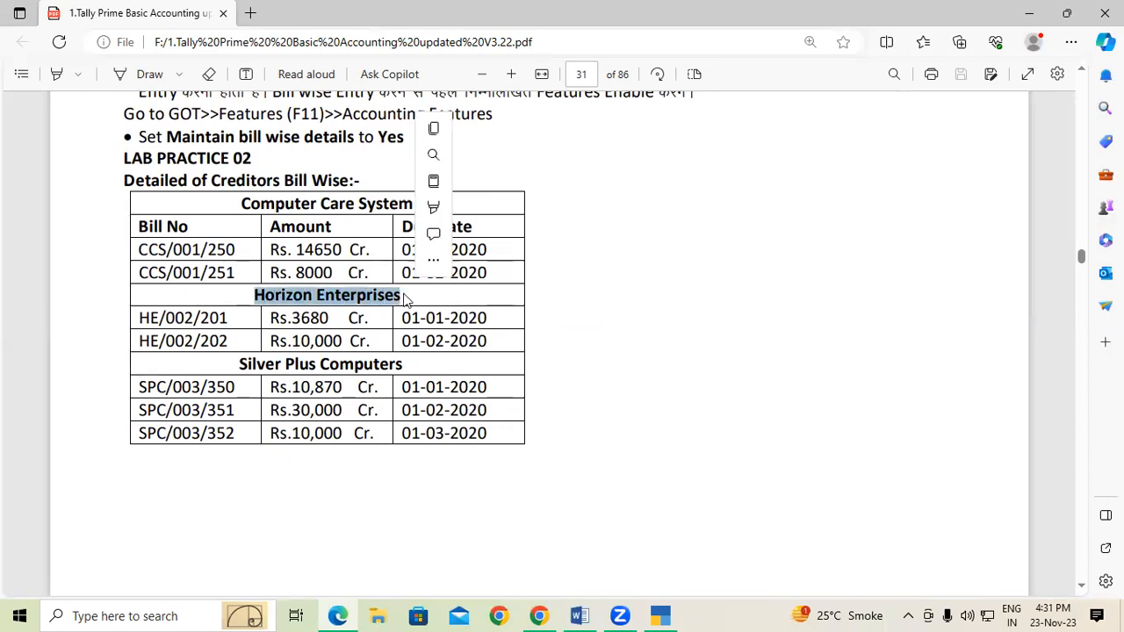
key("alt+Tab")
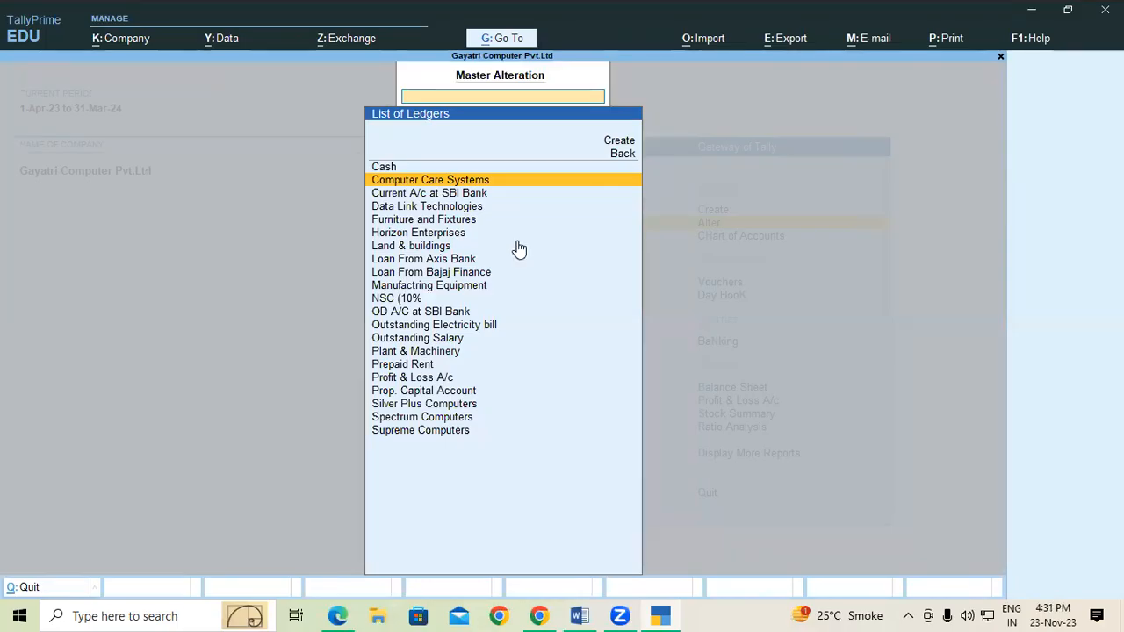
type("Ho")
key("Return")
- Keep all existing Horizon Enterprises ledger details and open the bill-wise breakup of its opening balance
key("Return")
key("Return")
key("Return")
key("Return")
key("Return")
key("Return")
key("Return")
key("Return")
key("Return")
key("Return")
key("Return")
key("Return")
key("Return")
key("Return")
key("Return")
key("Return")
key("Return")
key("Return")
key("Return")
- Date the first Horizon Enterprises bill 1/1/2023, then copy bill number HE/002/201 from the PDF in Edge
key("BackSpace")
type("01-01")
key("Return")
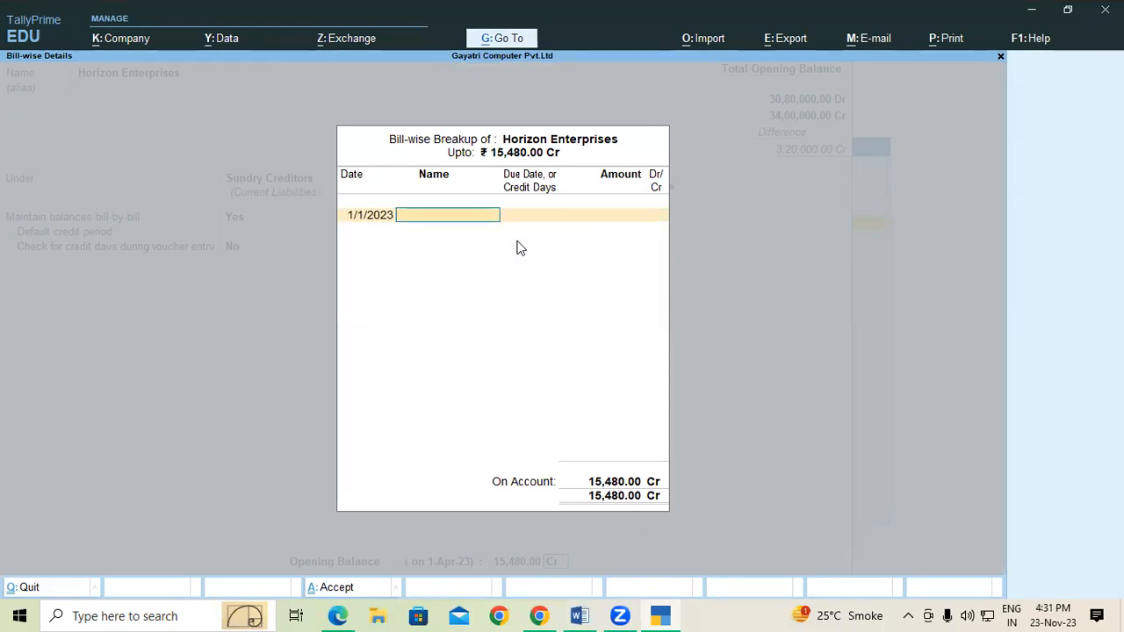
key("alt+Tab")
left_click_drag(139, 318, 233, 318)
key("ctrl+c")
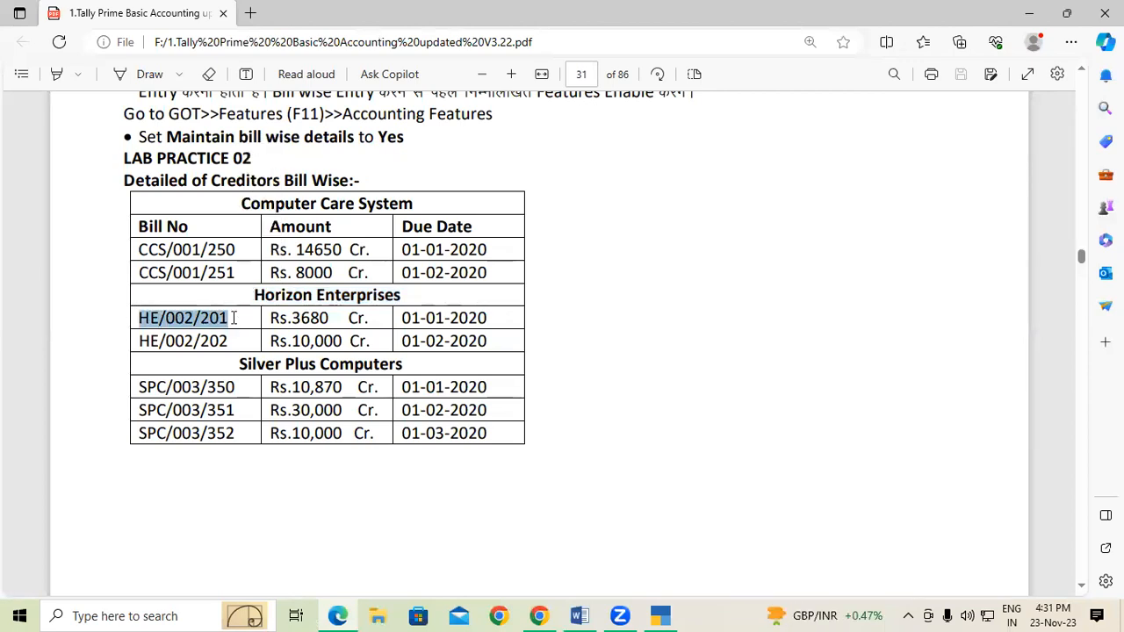
- Back in TallyPrime, paste HE/002/201 as the bill name, keep the due date 1-Jan-23 and set the amount to 5,480 Cr
key("alt+Tab")
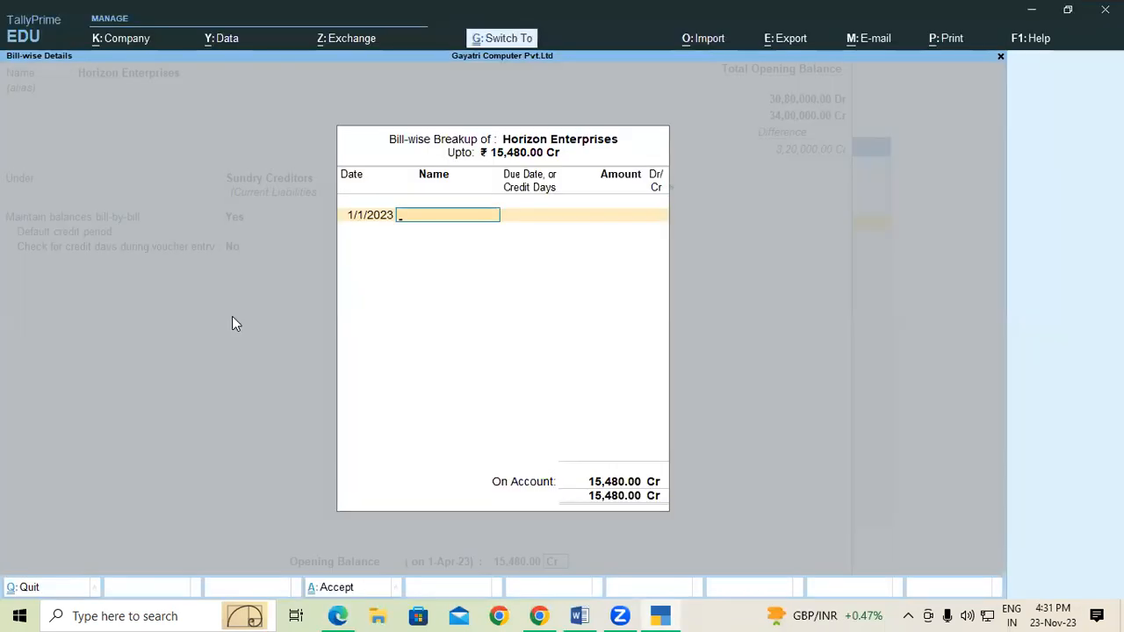
key("ctrl+alt+v")
key("Return")
key("Return")
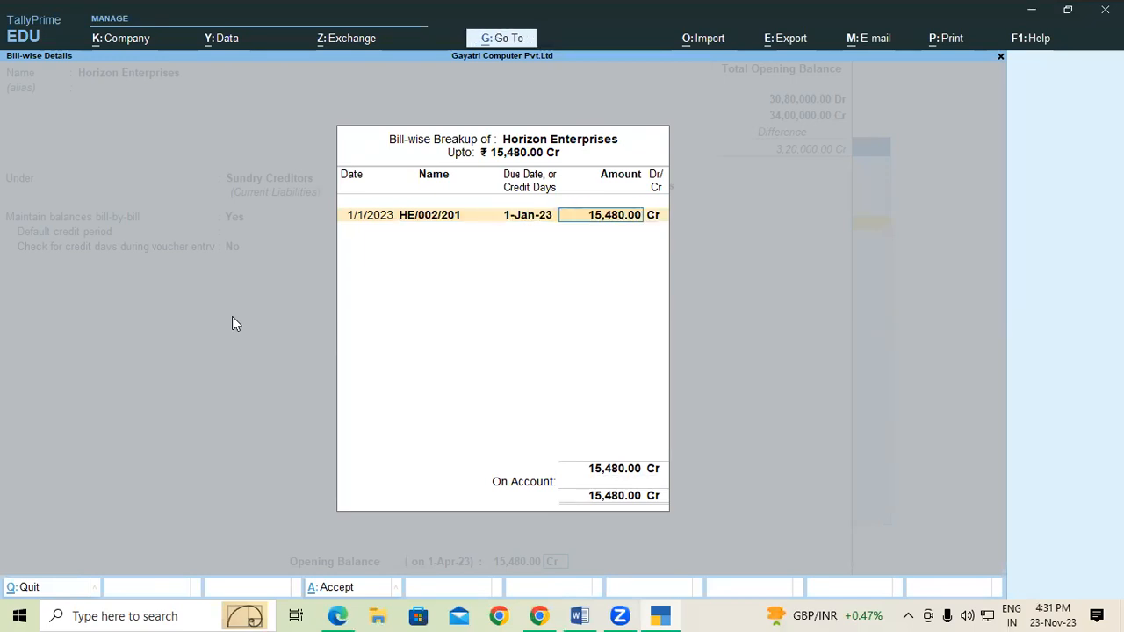
type("5480")
key("Return")
key("Return")
- Add a second bill dated 1/2/2023, named HE/002/202, due 1-Feb-23 for 10,000 Cr, and save the Horizon Enterprises ledger
type("0")
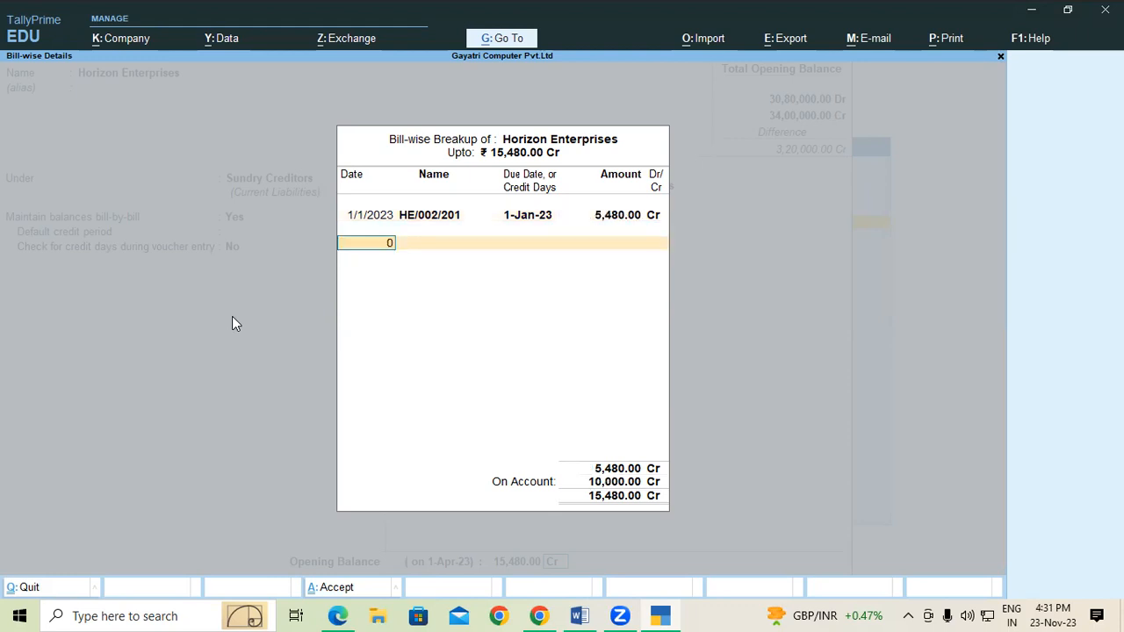
type("1-2")
key("Return")
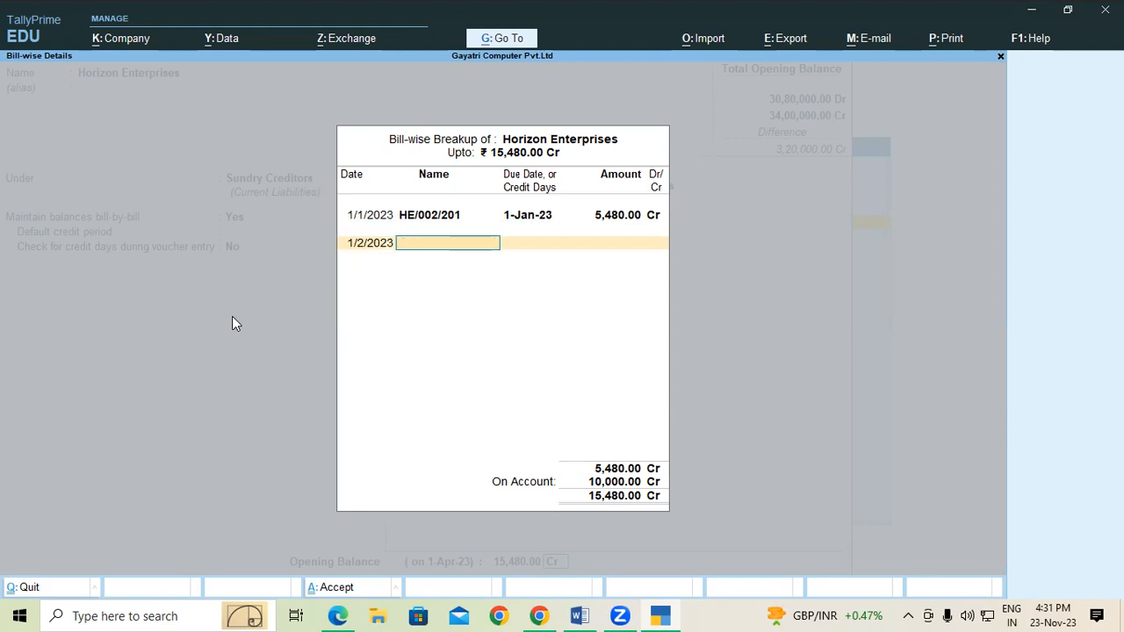
key("ctrl+v")
key("BackSpace")
type("2")
key("Return")
key("Return")
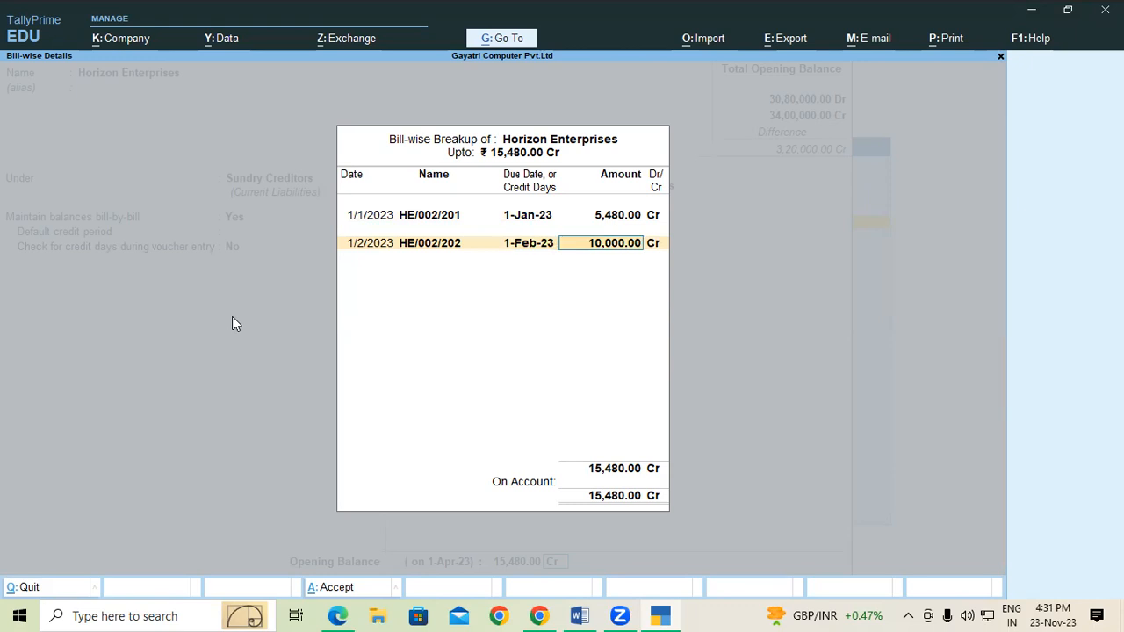
key("Return")
key("Return")
key("Return")
key("Return")
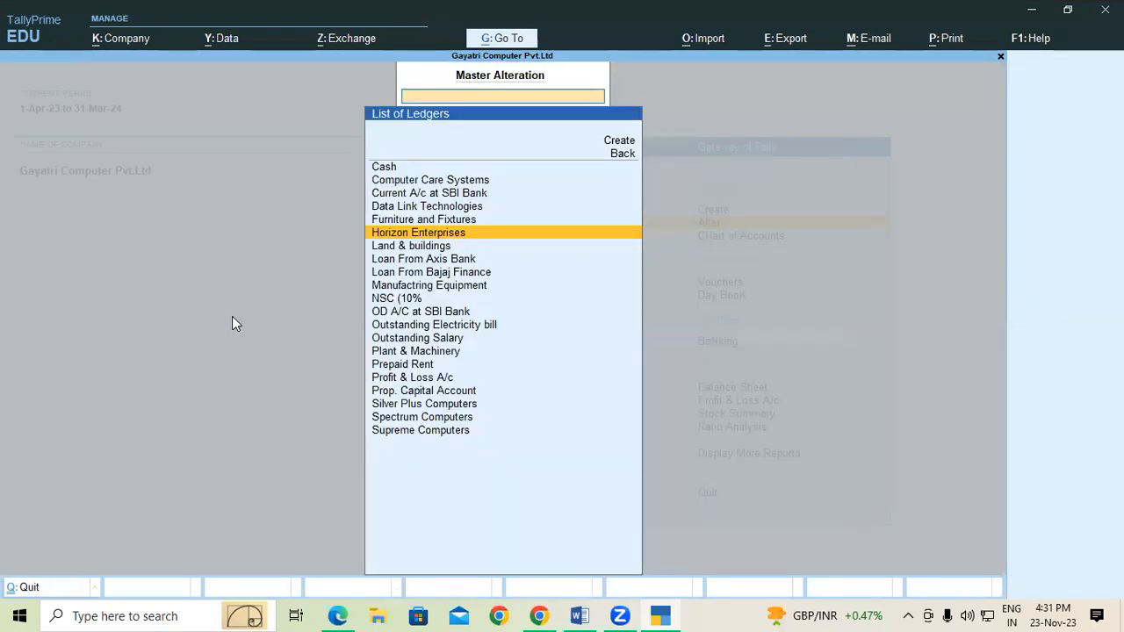
- Check the next creditor in the PDF in Edge, then open the Silver Plus Computers ledger for alteration in TallyPrime
key("alt+Tab")
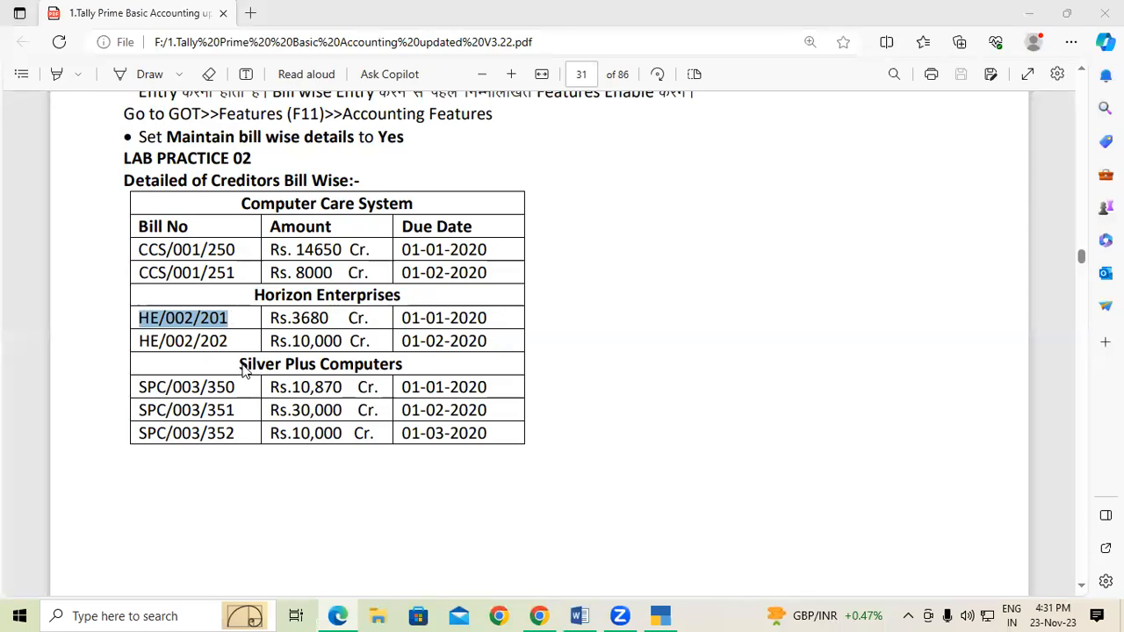
key("alt+Tab")
type("sil")
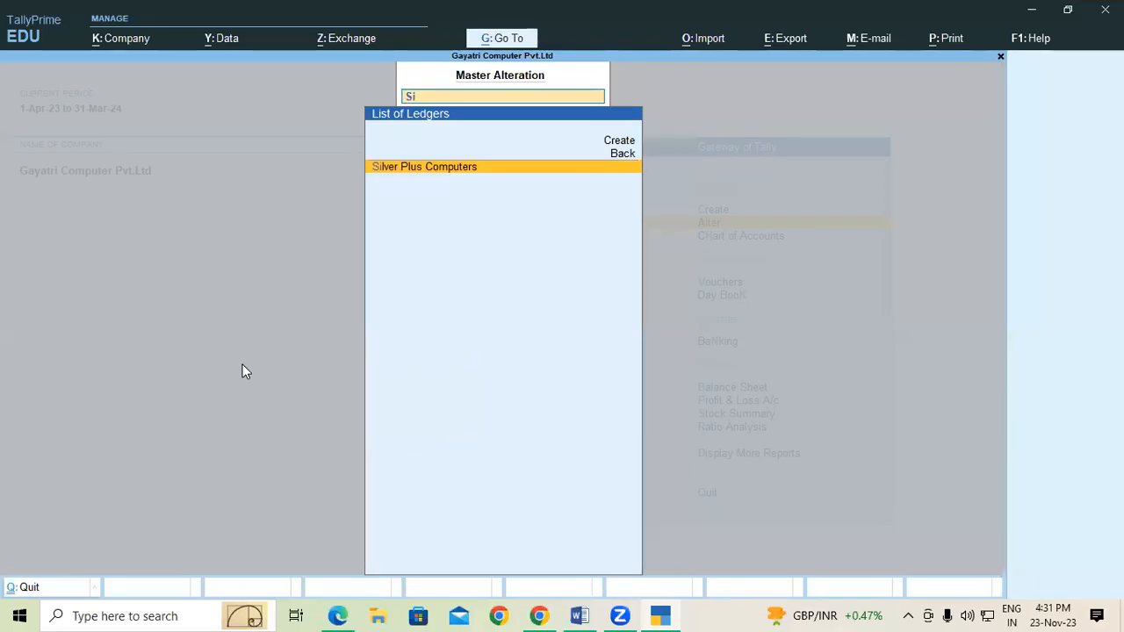
key("Return")
- Keep all existing Silver Plus Computers ledger details and open the bill-wise breakup of its opening balance
key("Return")
key("Return")
key("Return")
key("Return")
key("Return")
key("Return")
key("Return")
key("Return")
key("Return")
key("Return")
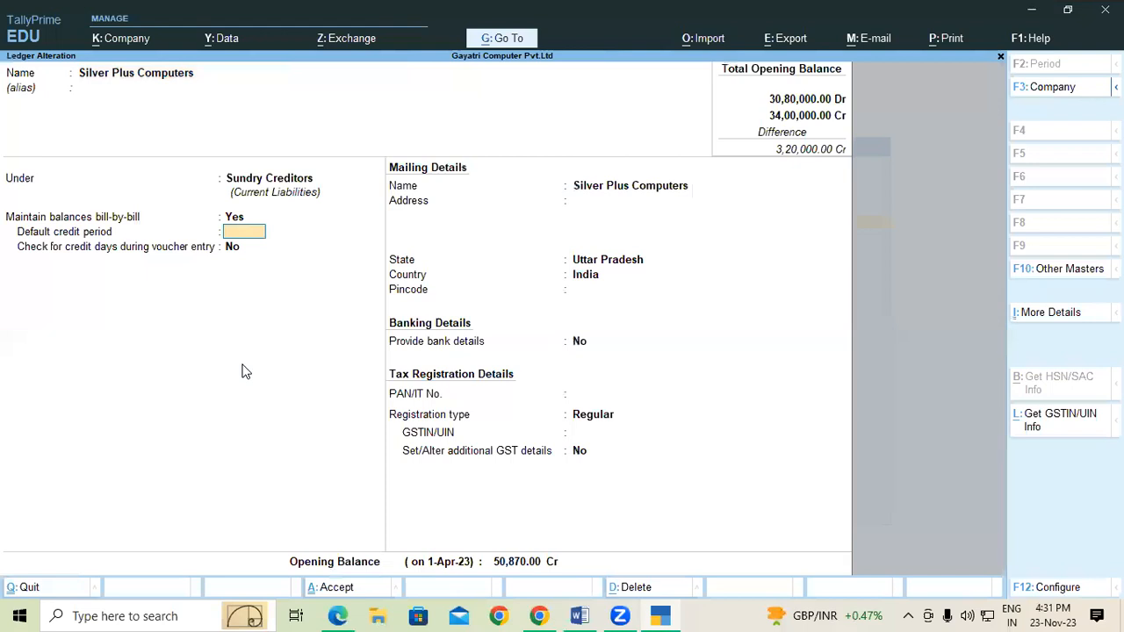
key("Return")
key("Return")
key("Return")
key("Return")
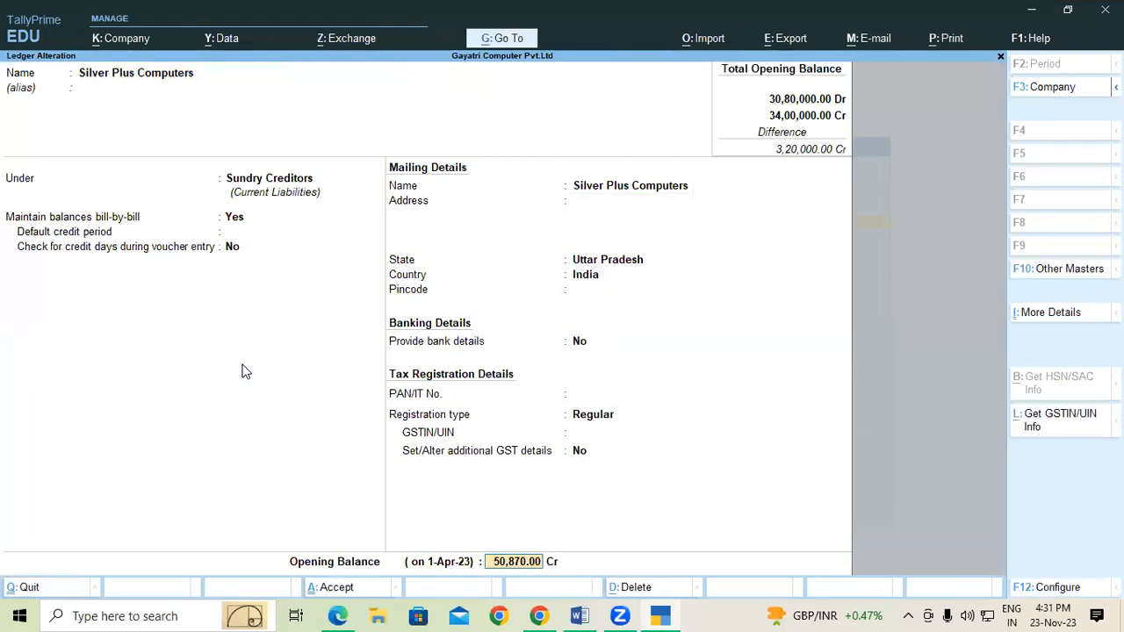
- Date the first Silver Plus Computers bill 1/1/2023, then copy bill number SPC/003/350 from the PDF in Edge
type("0")
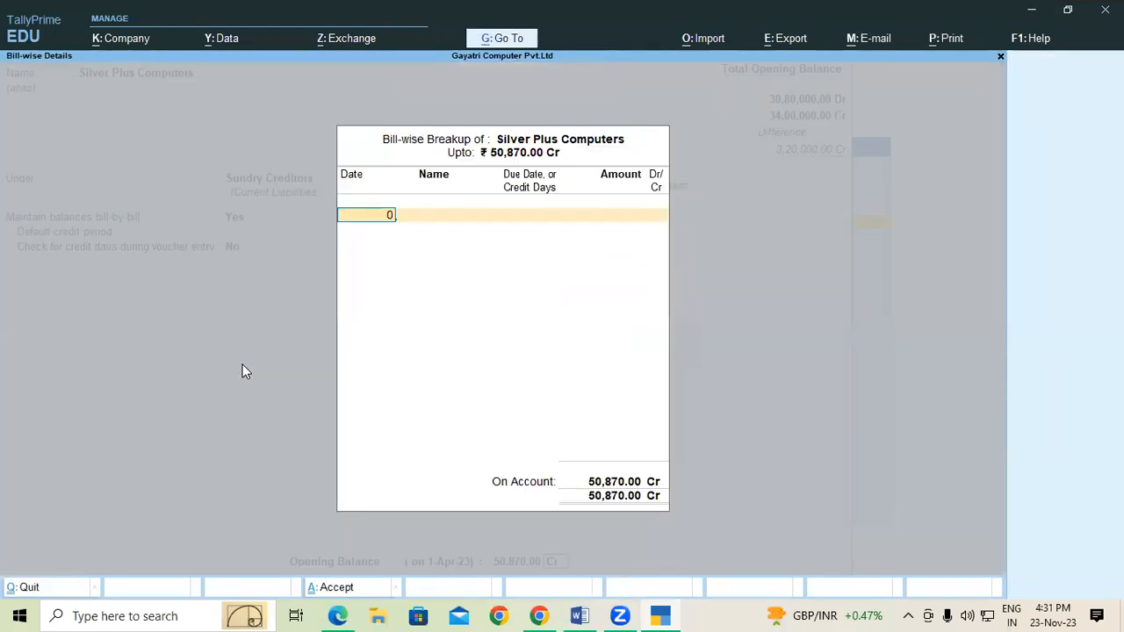
type("1-01-")
key("Return")
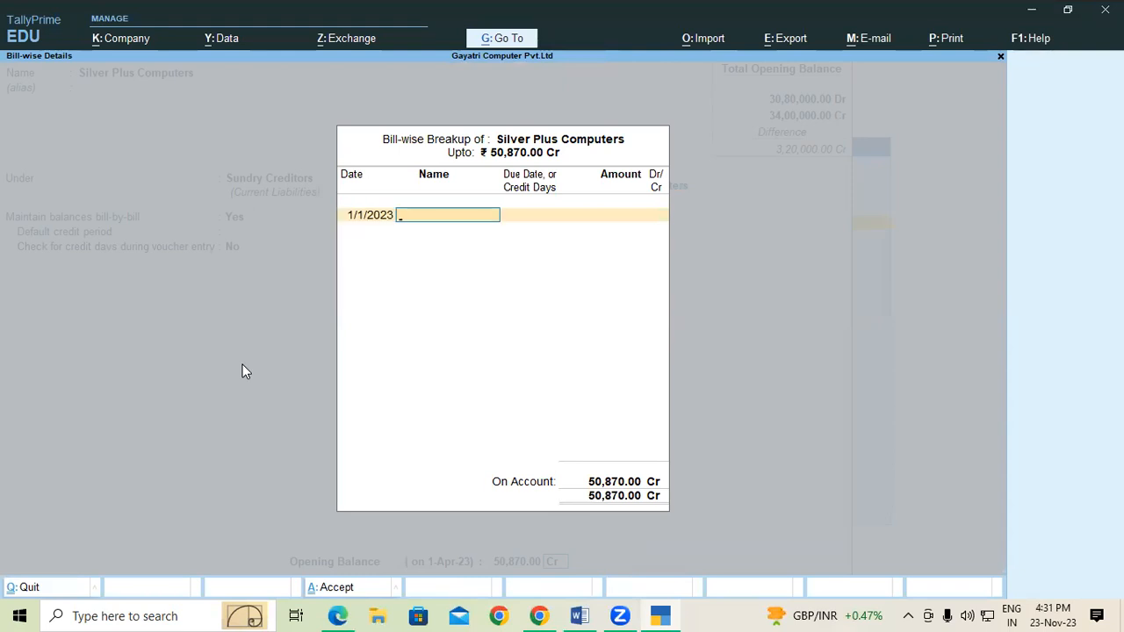
key("alt+Tab")
left_click_drag(134, 387, 245, 392)
key("ctrl+c")
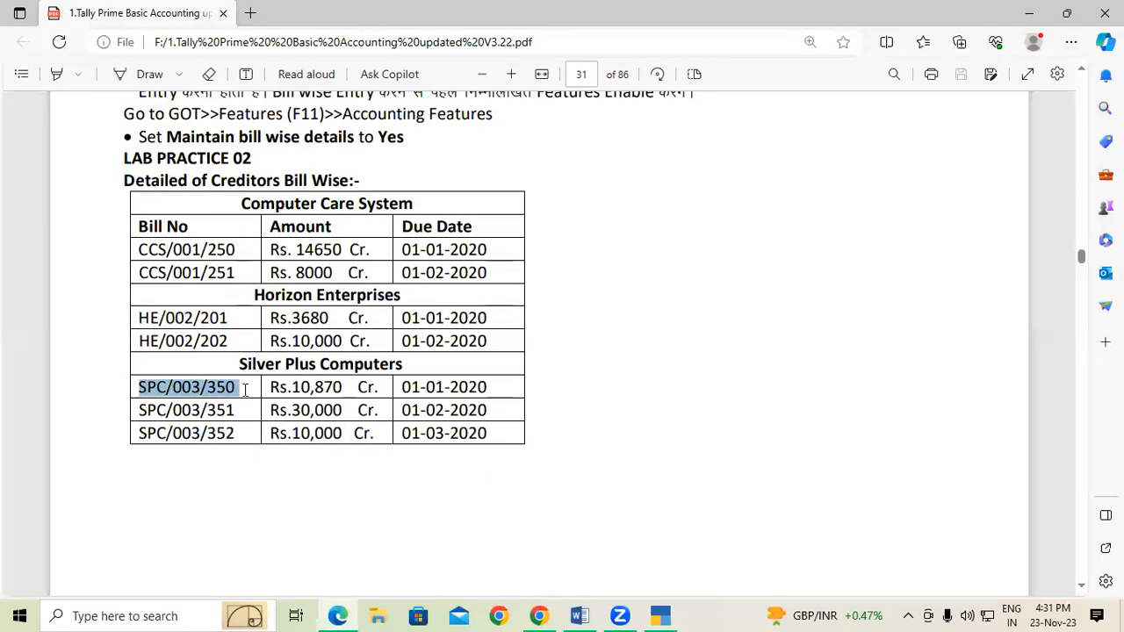
- Back in TallyPrime, paste SPC/003/350 as the bill name and accept 1-Jan-23 as its due date
key("alt+Tab")
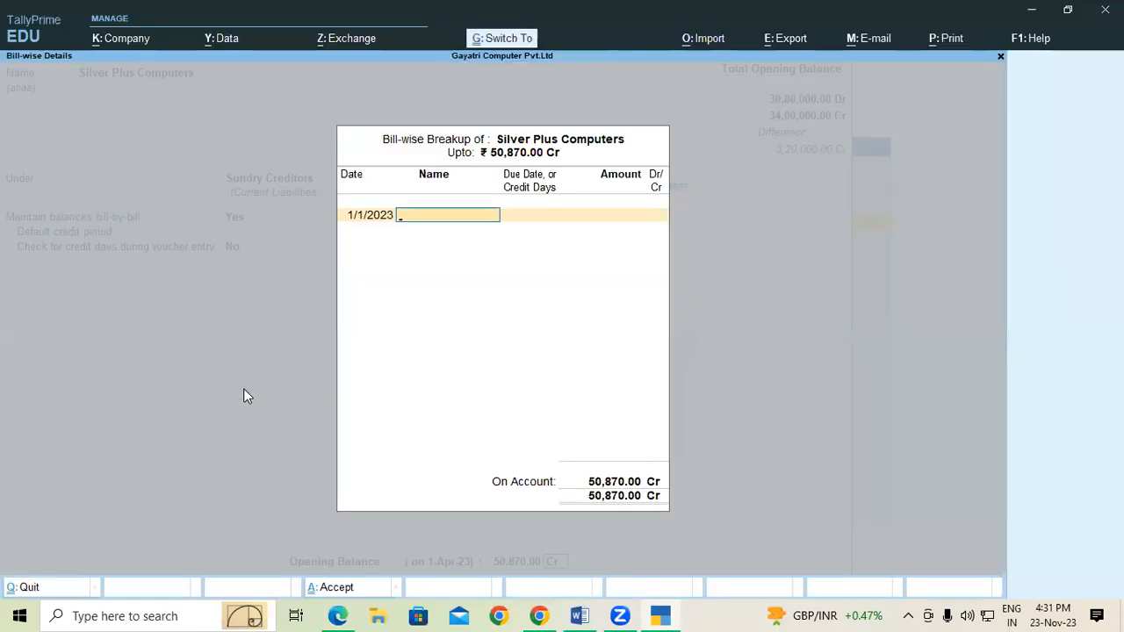
key("ctrl+alt+v")
key("Return")
key("Return")
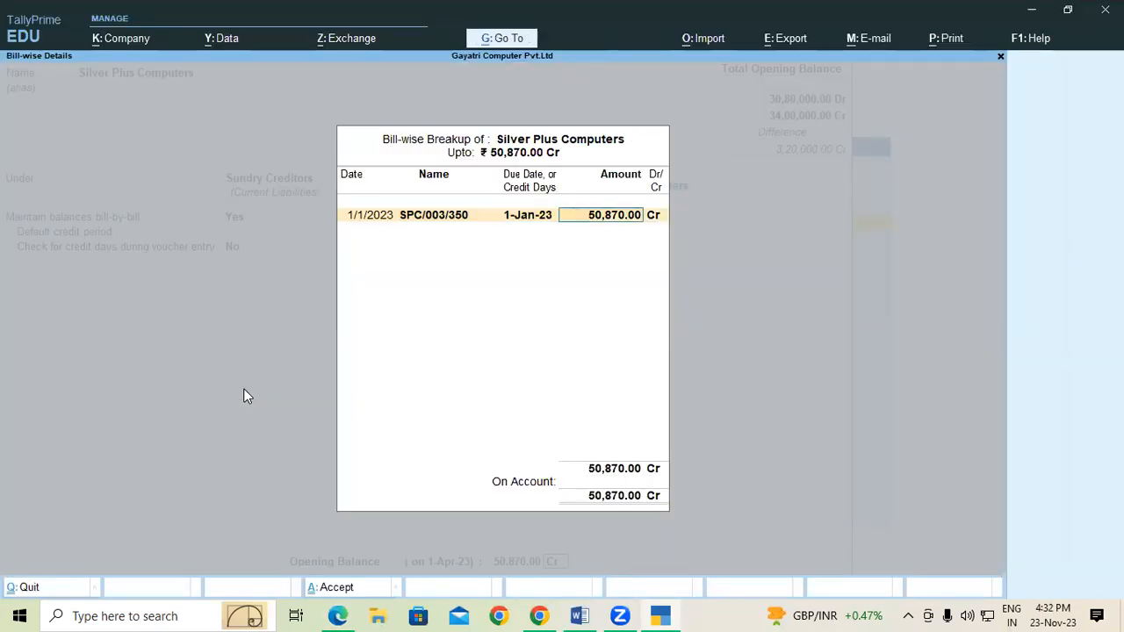
- Check the amount for SPC/003/350 in the PDF in Edge and enter it in TallyPrime as 10,870 Cr
key("alt+Tab")
key("alt+Tab")
type("10870")
key("alt+Tab")
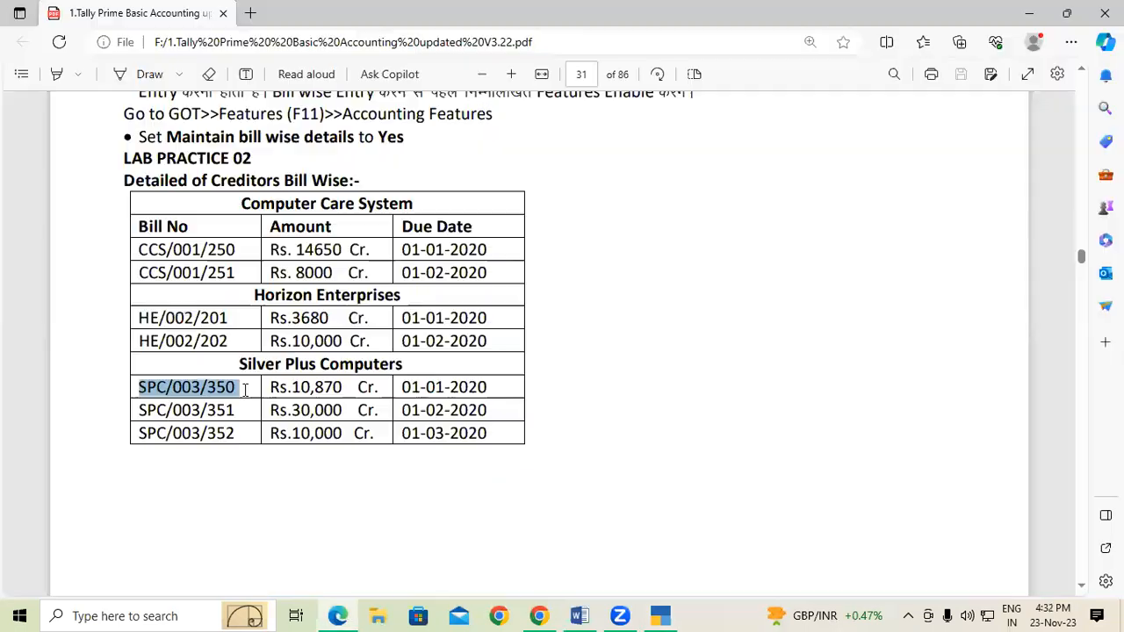
key("alt+Tab")
key("Return")
key("Return")
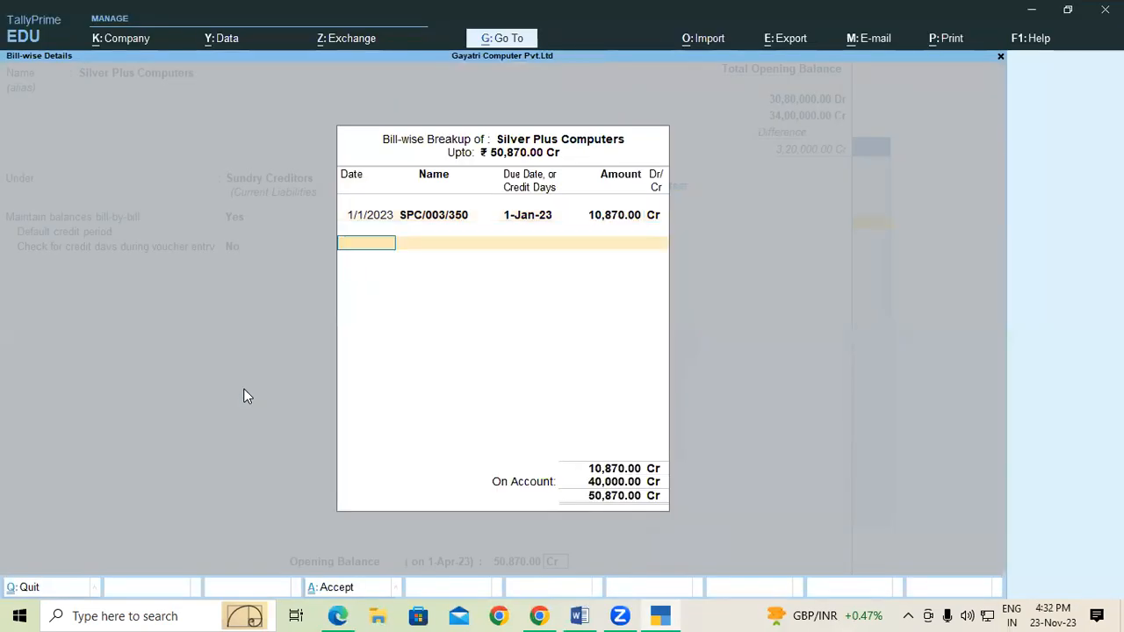
- Check the next bill in the PDF in Edge, then add it in TallyPrime dated 1/2/2023, named SPC/003/351, due 1-Feb-23
key("alt+Tab")
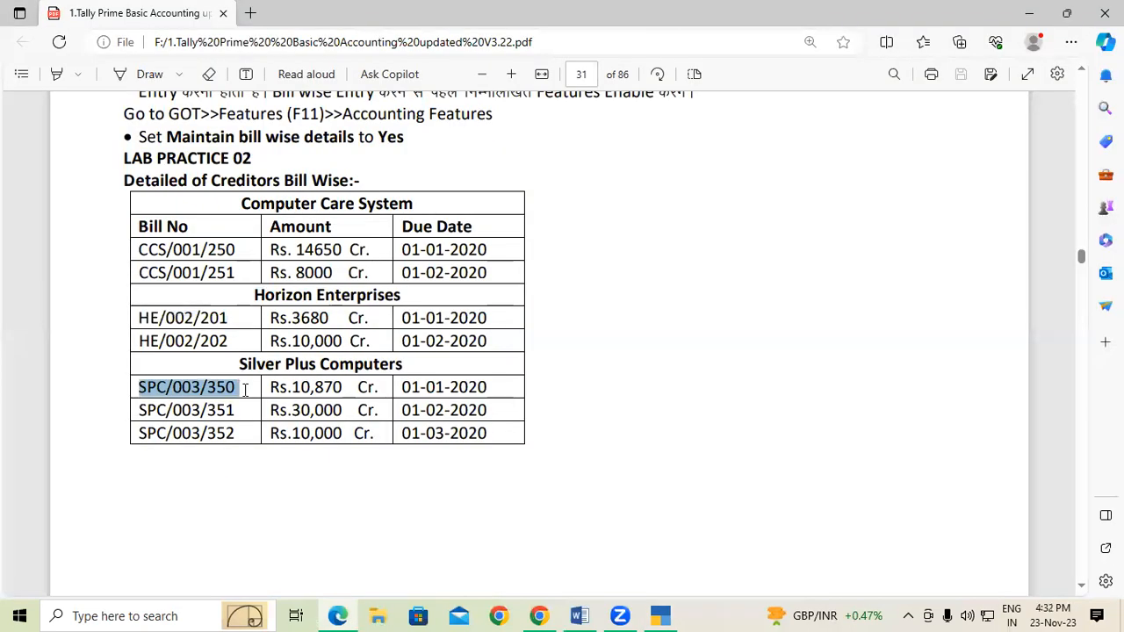
key("alt+Tab")
type("01")
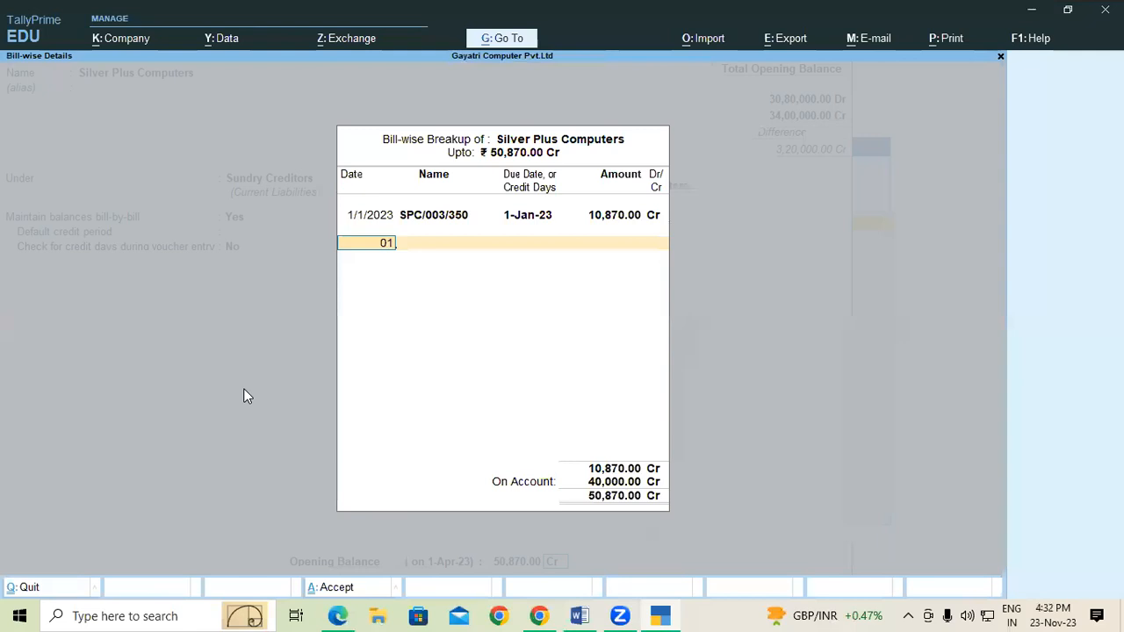
type("-02-23")
key("Return")
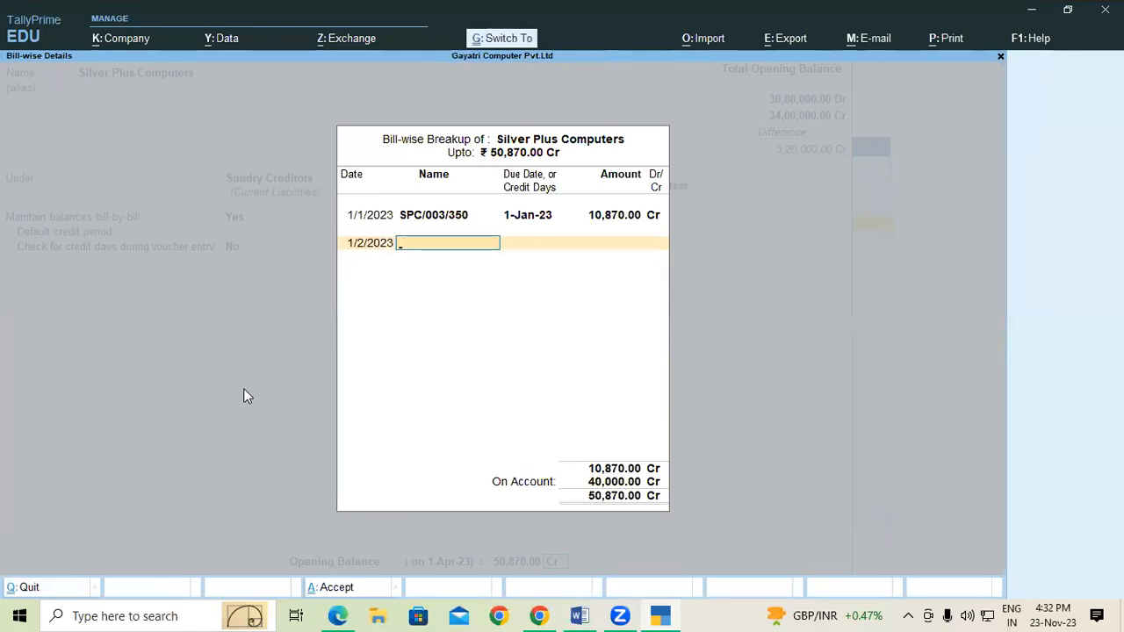
key("ctrl+v")
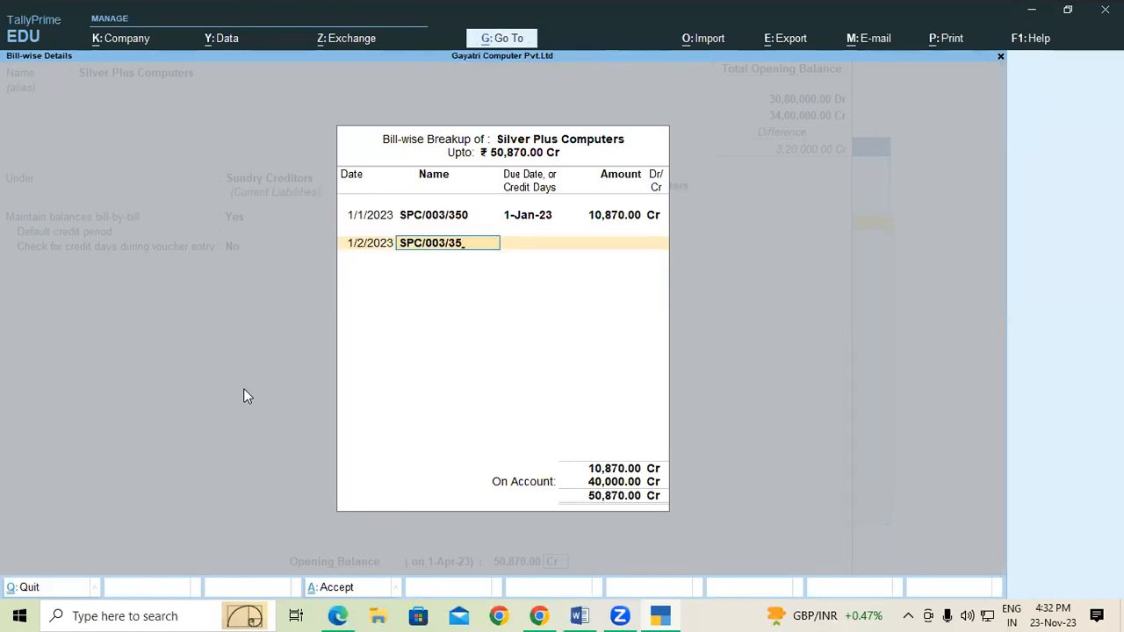
key("Return")
key("Return")
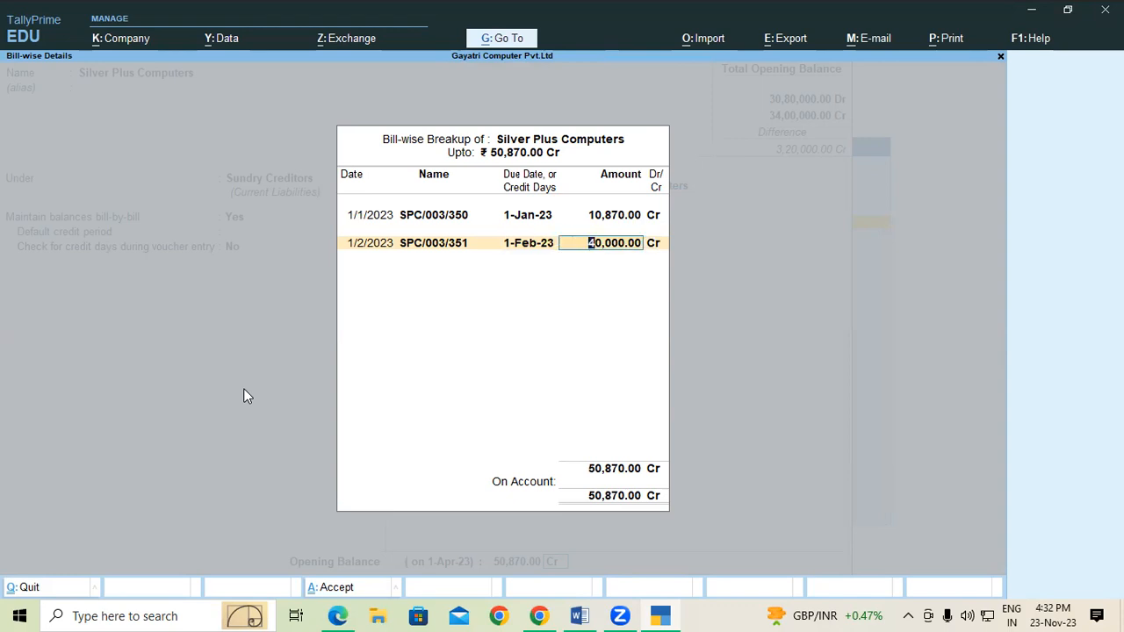
- Check the amount for SPC/003/351 in the PDF in Edge and enter it in TallyPrime as 30,000 Cr
key("alt+Tab")
key("alt+Tab")
type("30000")
key("Return")
key("Return")
- Add a third bill dated 1/3/2023, named SPC/003/352, due 1-Mar-23 for 10,000 Cr, and save the Silver Plus Computers ledger
type("02")
key("BackSpace")
key("BackSpace")
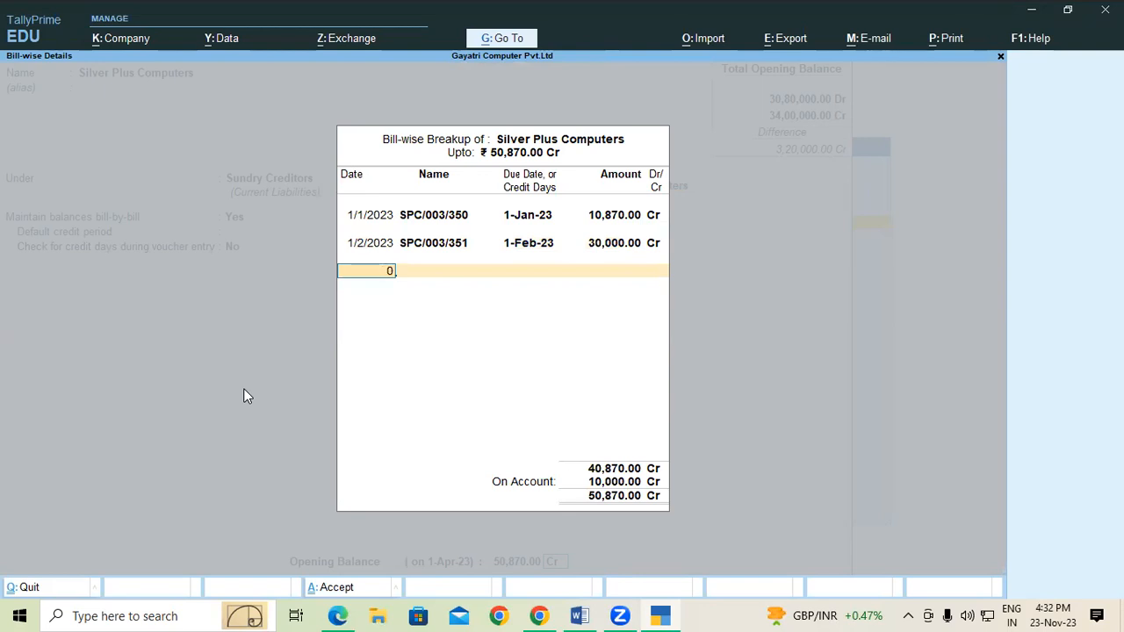
type("01-3")
key("Return")
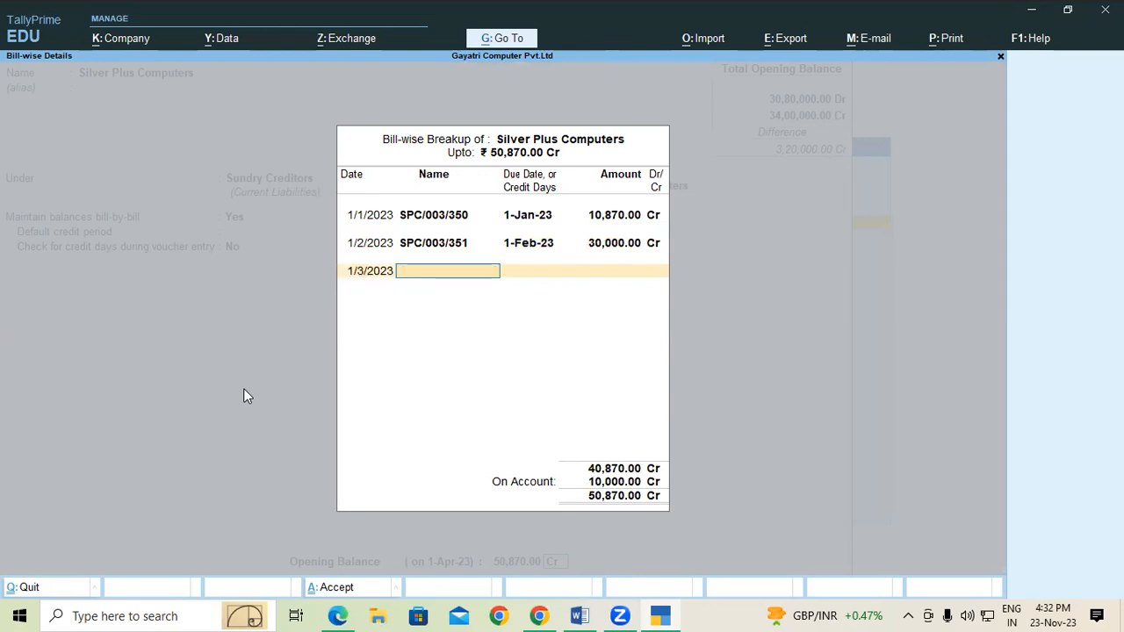
key("ctrl+v")
key("Return")
key("Return")
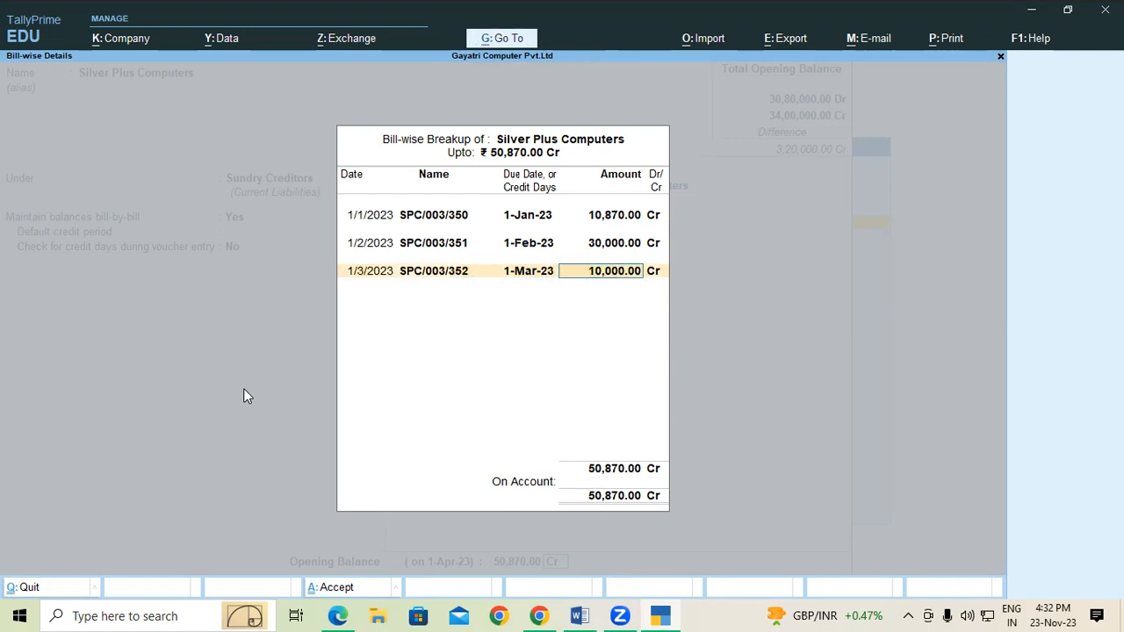
key("Return")
key("Return")
key("Return")
key("Return")
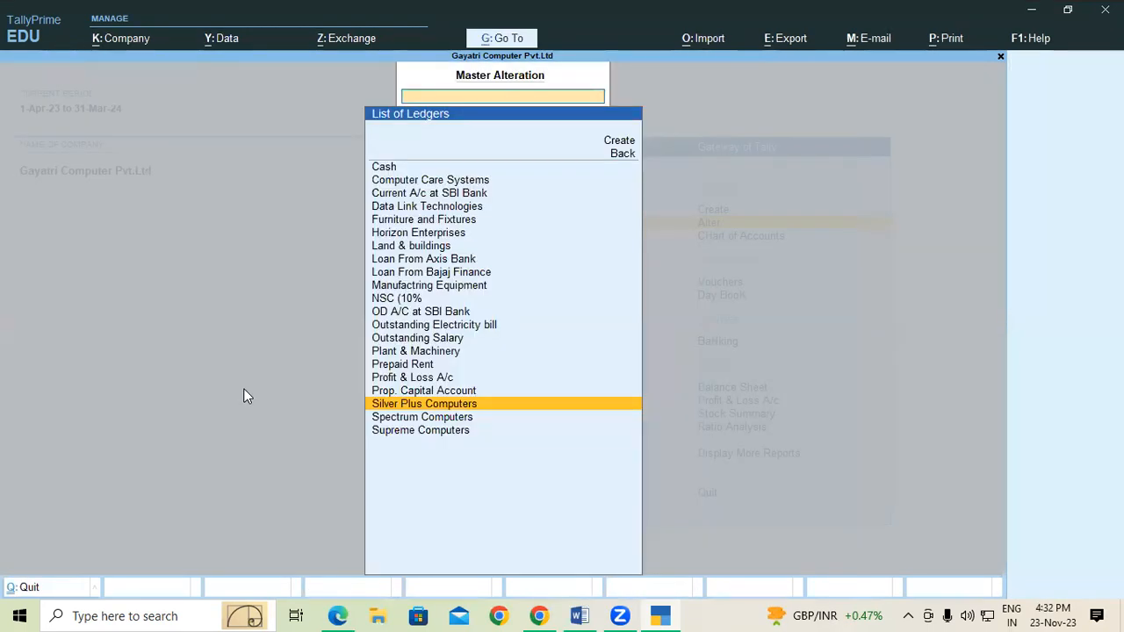
- Find the first debtor's bill table in the PDF in Edge, then open the Supreme Computers ledger for alteration in TallyPrime
key("alt+Tab")
scroll(334, 384, "down", 5)
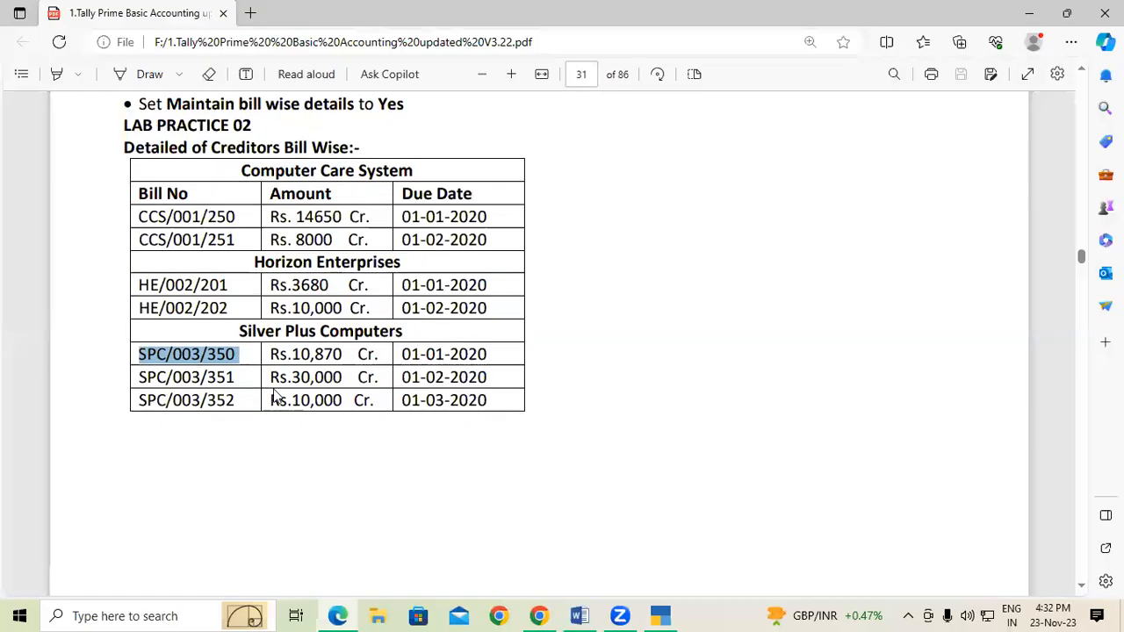
scroll(334, 384, "down", 1)
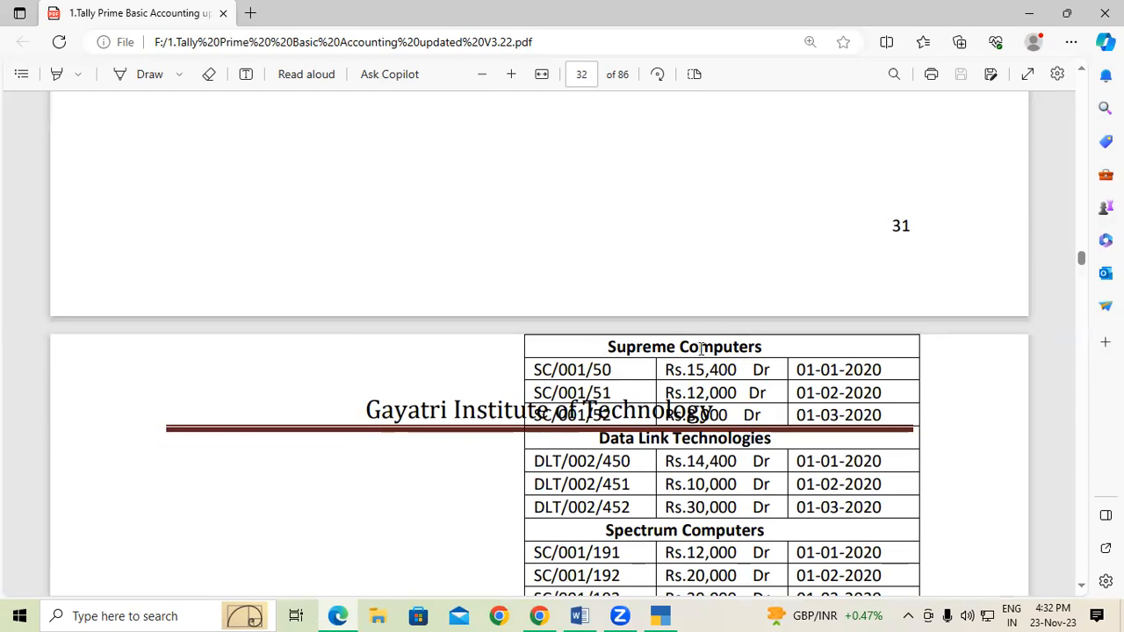
left_click_drag(714, 350, 700, 349)
left_click(600, 349)
key("alt+Tab")
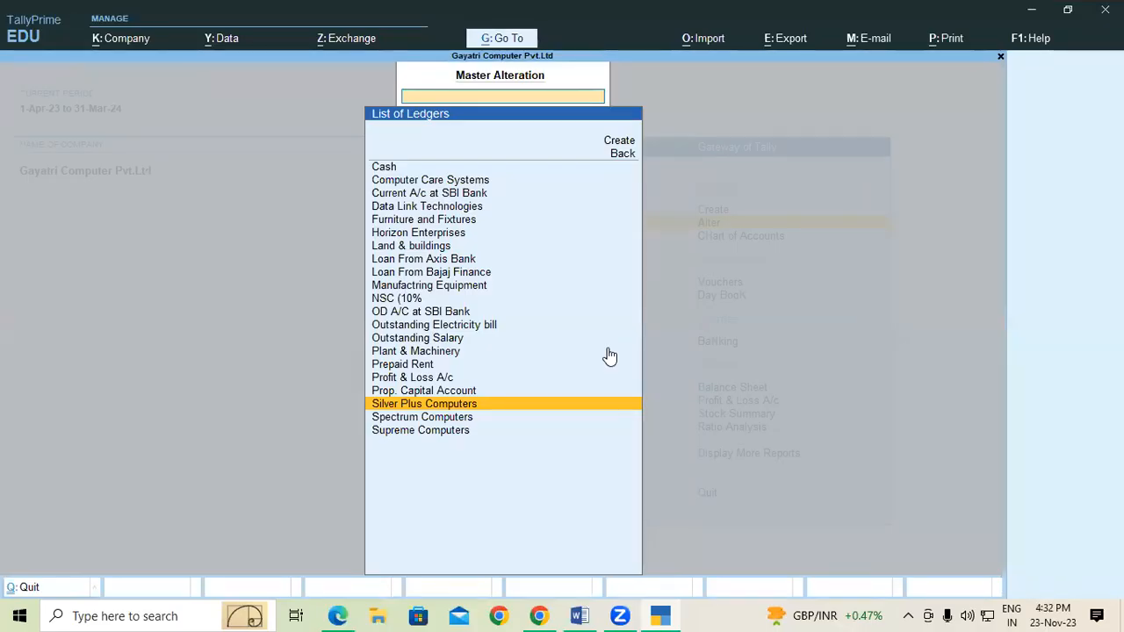
type("Su")
key("Return")
- Keep all existing Supreme Computers ledger details and open the bill-wise breakup of its opening balance
key("Return")
key("Return")
key("Return")
key("Return")
key("Return")
key("Return")
key("Return")
key("Return")
key("Return")
key("Return")
key("Return")
key("Return")
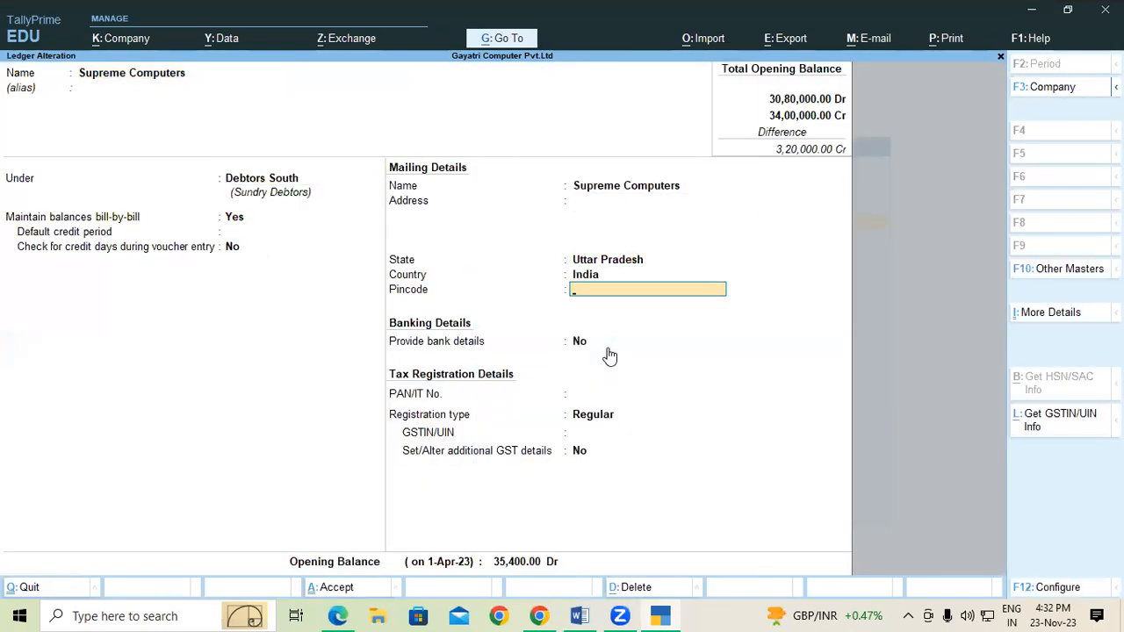
key("Return")
key("Return")
key("Return")
key("Return")
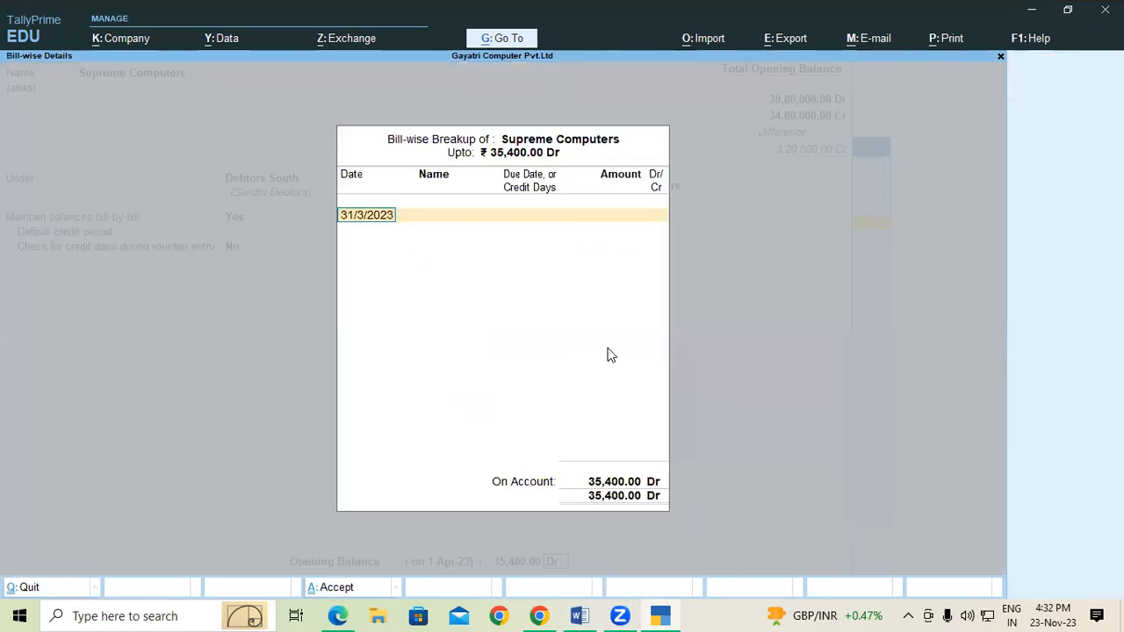
- Date the first Supreme Computers bill 1/1/2023, then copy bill number SC/001/50 from the PDF in Edge
type("01-1")
key("Return")
key("alt+Tab")
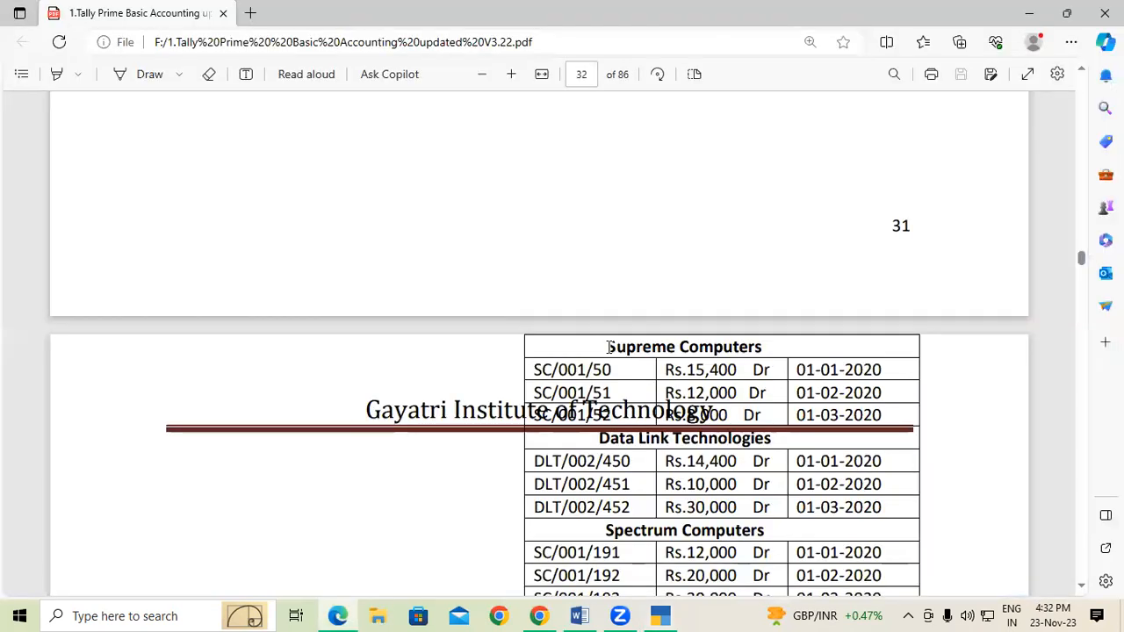
left_click_drag(539, 371, 617, 369)
key("ctrl+c")
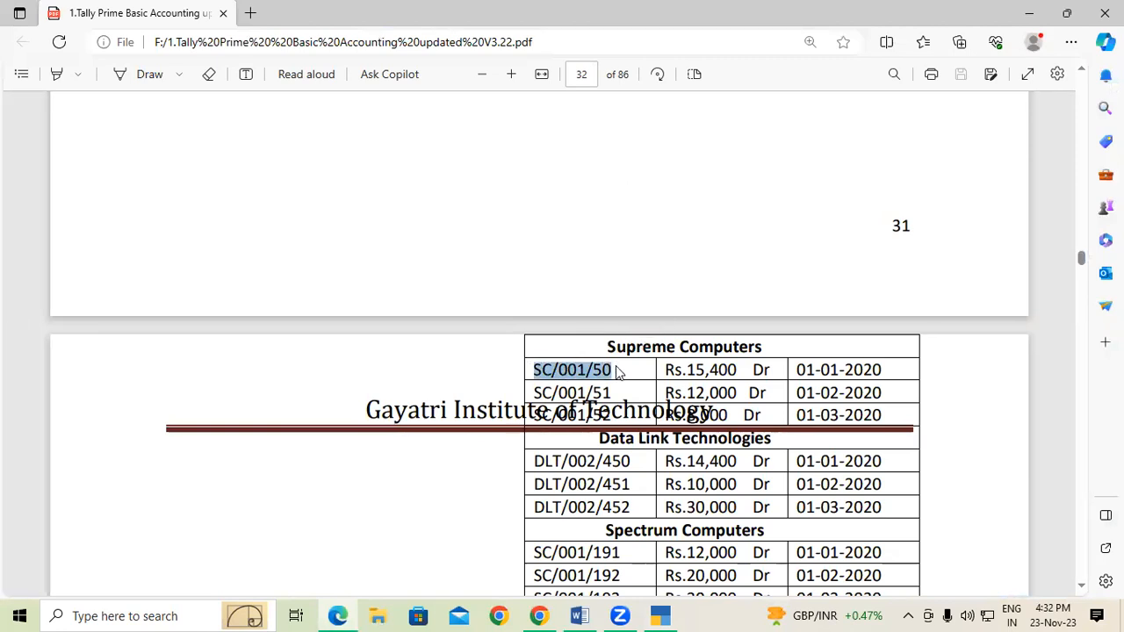
- Switch to TallyPrime, paste SC/001/50 as the first bill's name, keep the 1-Jan-23 due date, and enter 15,400 Dr
key("alt+Tab")
key("ctrl+alt+v")
key("Return")
key("Return")
key("alt+Tab")
key("alt+Tab")
type("15400")
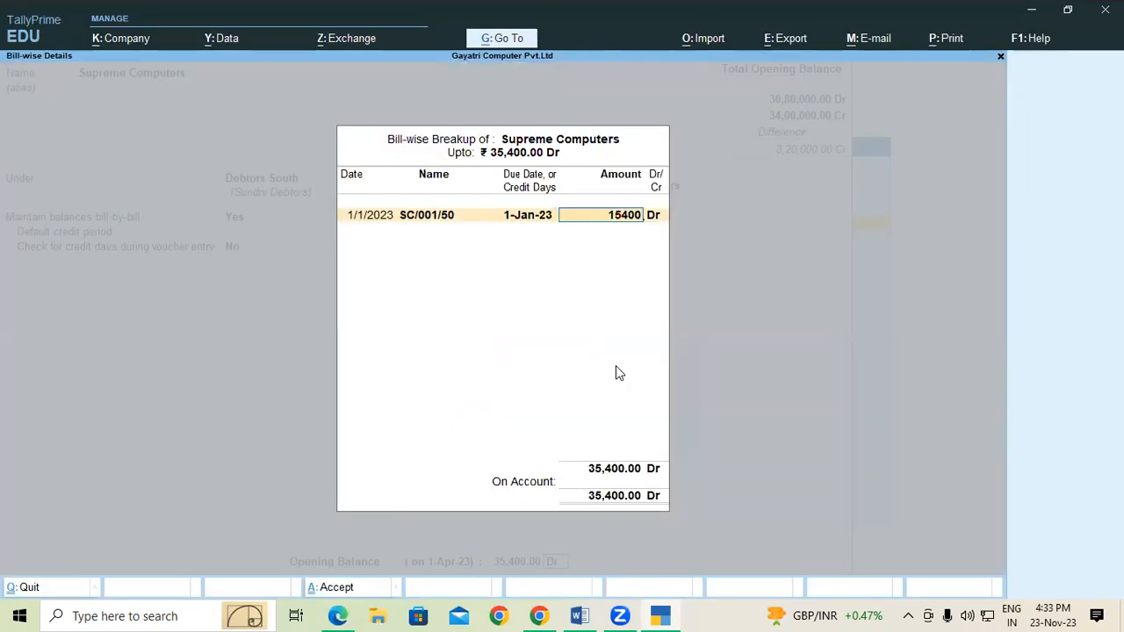
key("Return")
key("Return")
- Add a second Supreme Computers bill dated 1/2/2023, named SC/001/51, due 1-Feb-23 for 12,000 Dr
type("1/2/2023")
key("Return")
key("ctrl+v")
key("BackSpace")
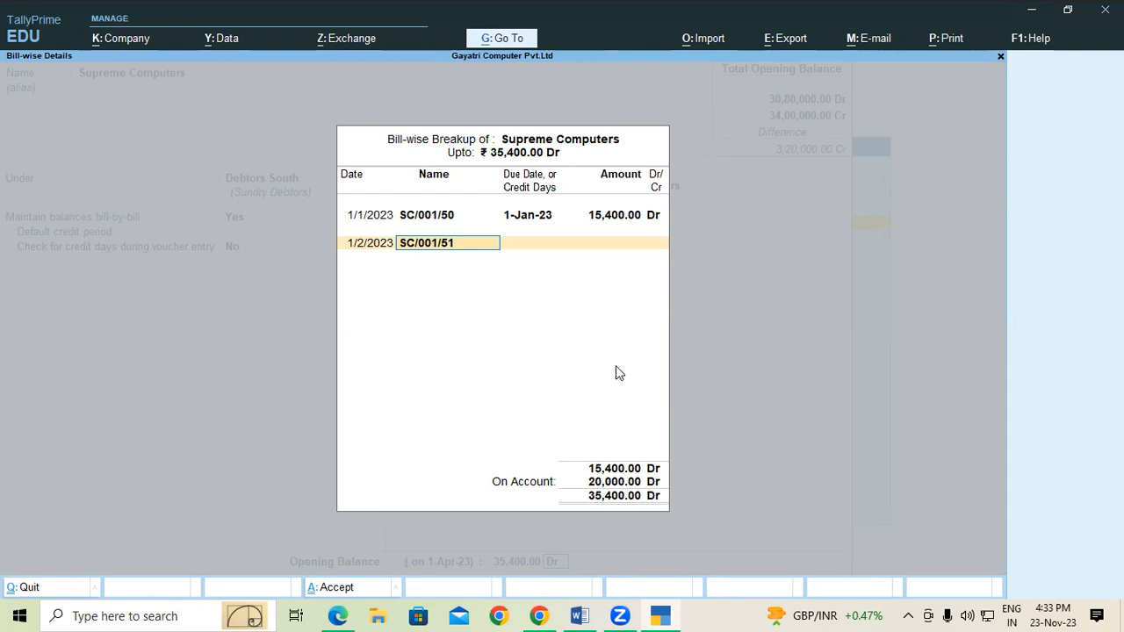
type("1")
key("Return")
key("Return")
key("alt+Tab")
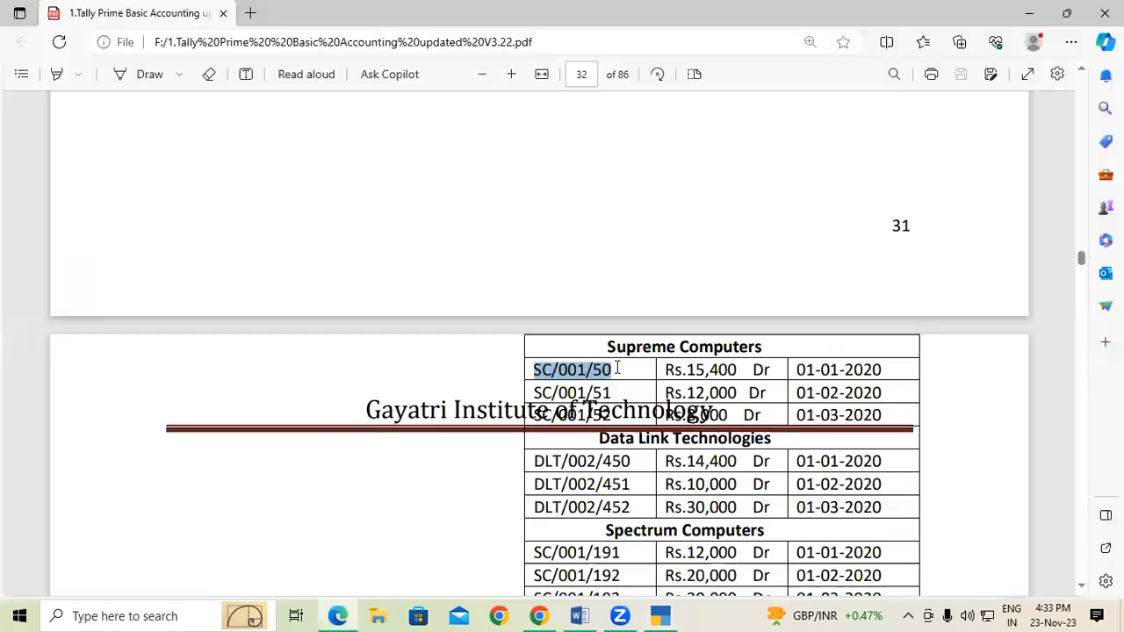
key("alt+Tab")
type("12,000")
key("Return")
key("Return")
- Add a third bill dated 1/3/2023, named SC/001/52, due 1-Mar-23 for 8,000 Dr, and save the Supreme Computers ledger
type("01-")
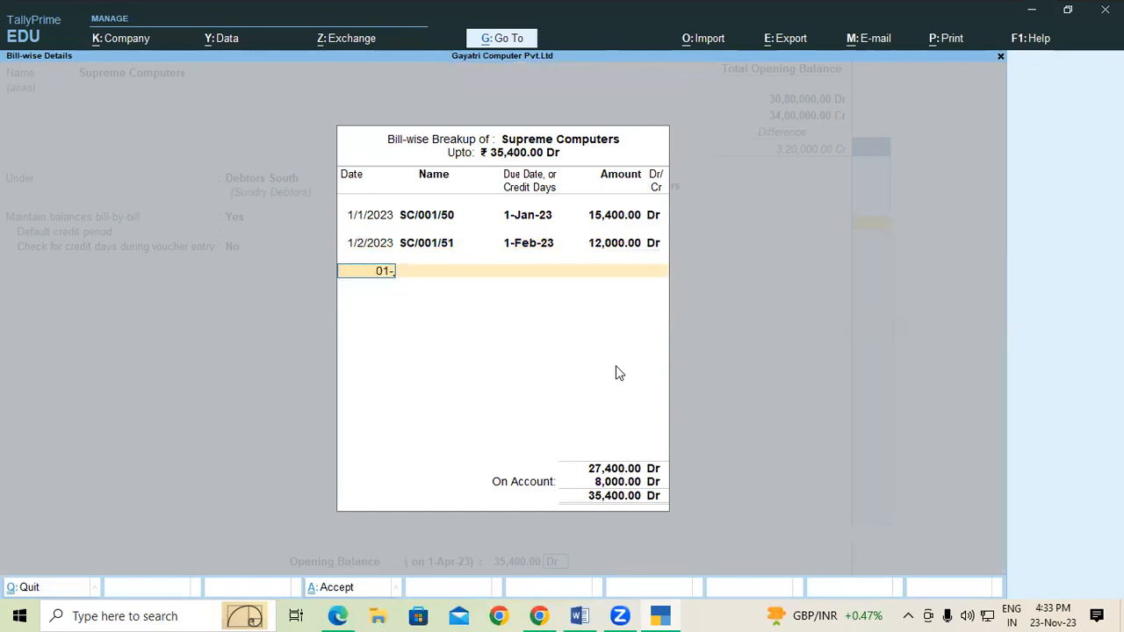
type("03")
key("Return")
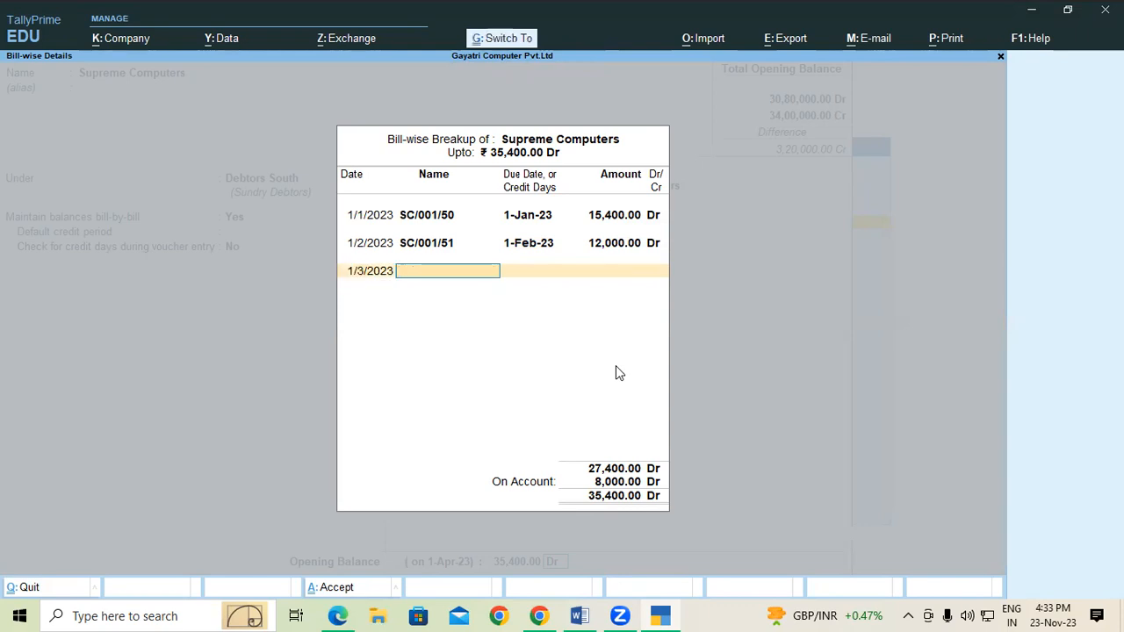
type("SC/001/50")
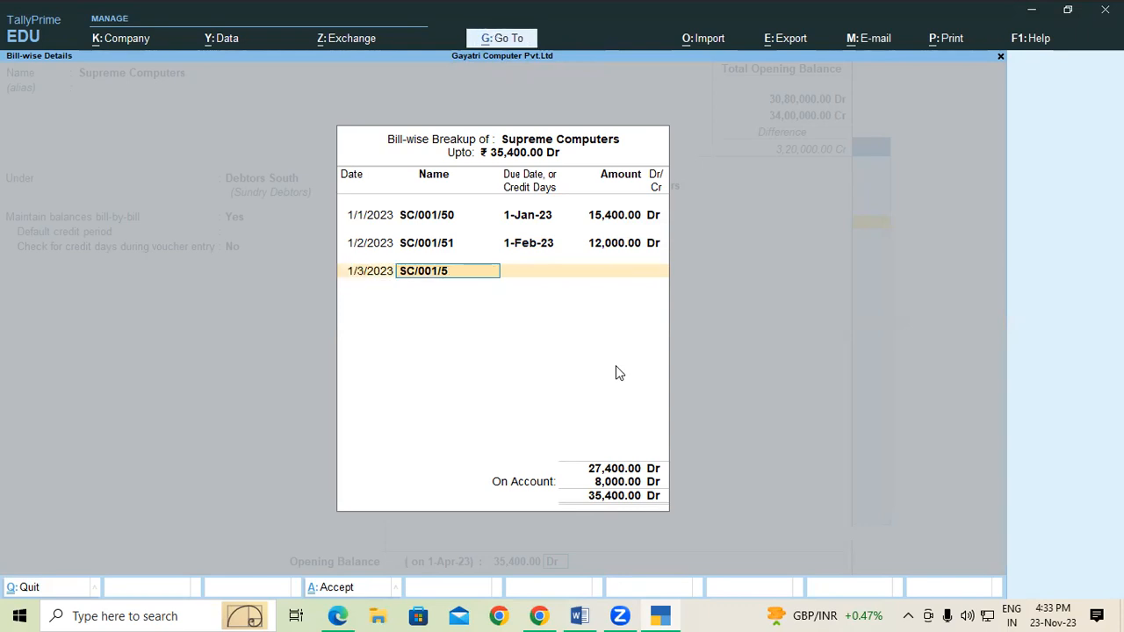
key("Return")
key("Return")
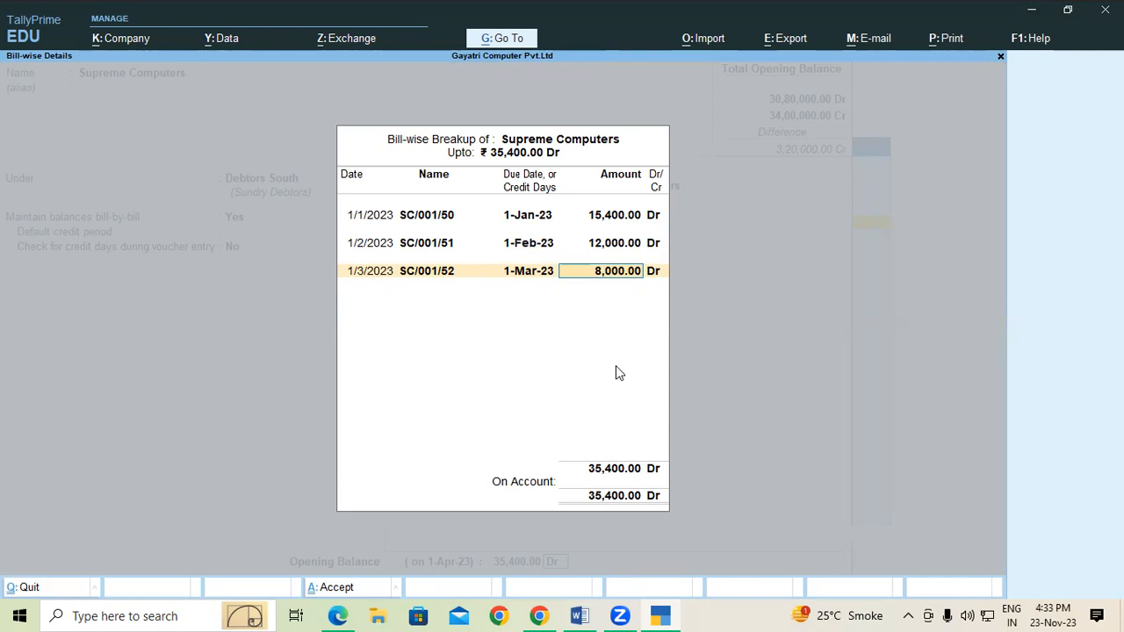
key("Return")
key("Return")
key("Return")
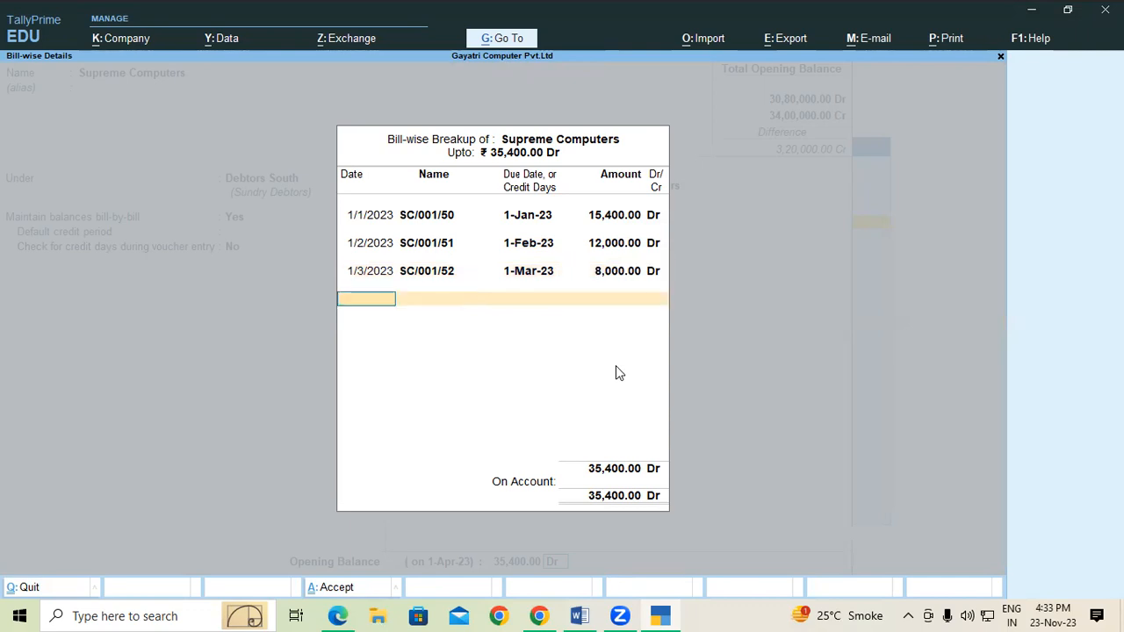
key("Return")
- Copy the first Data Link Technologies bill number, DLT/002/450, from the PDF in Edge
key("alt+Tab")
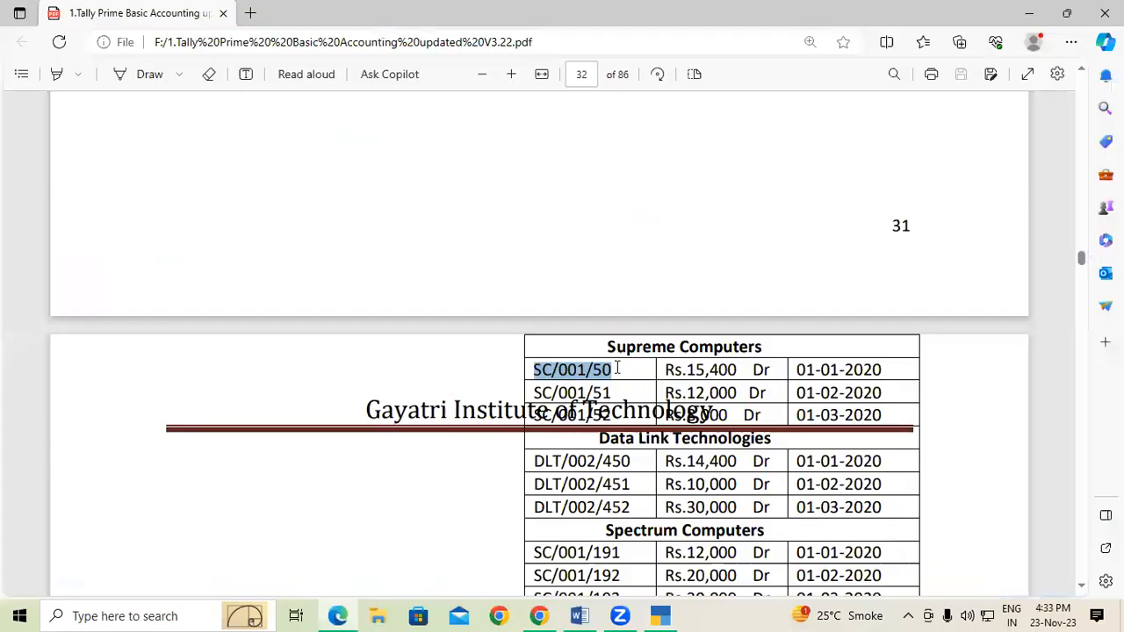
left_click_drag(532, 461, 629, 458)
key("ctrl+c")
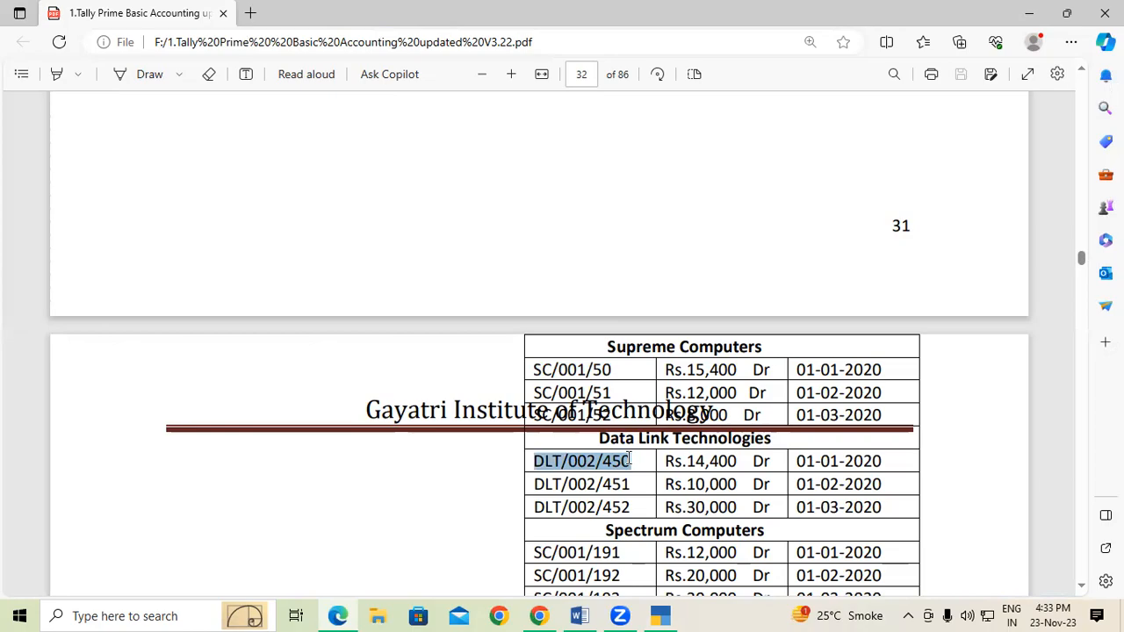
- Open the Data Link Technologies ledger for alteration in TallyPrime, keep its existing details, and open the bill-wise breakup of its opening balance
key("alt+Tab")
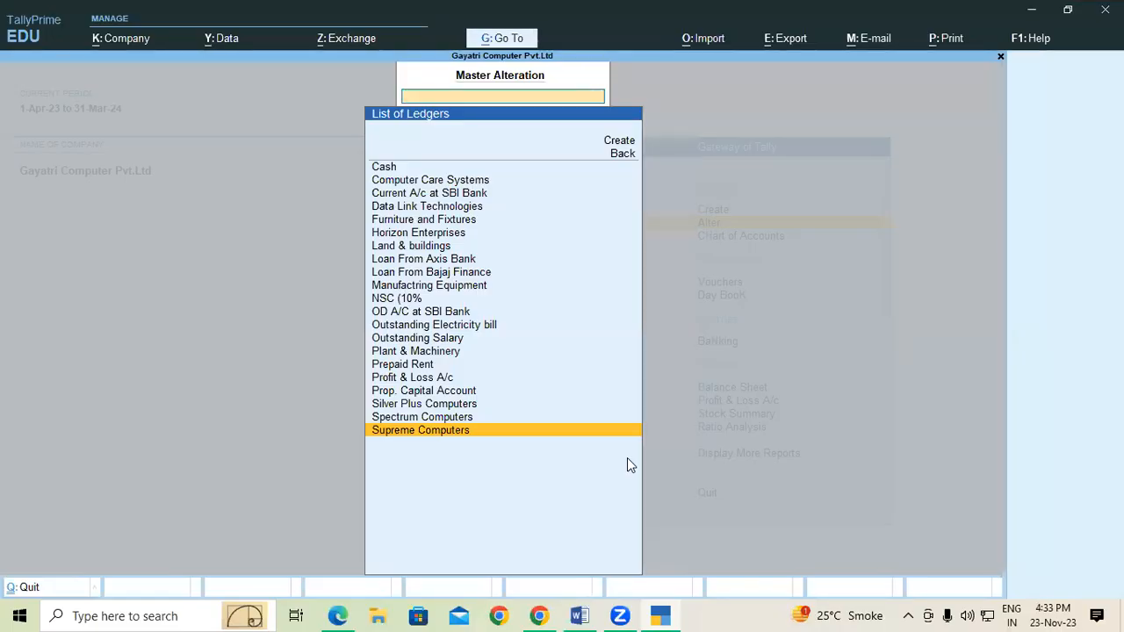
type("Da")
key("Return")
key("Return")
key("Return")
key("Return")
key("Return")
key("Return")
key("Return")
key("Return")
key("Return")
key("Return")
key("Return")
key("Return")
key("Return")
key("Return")
key("Return")
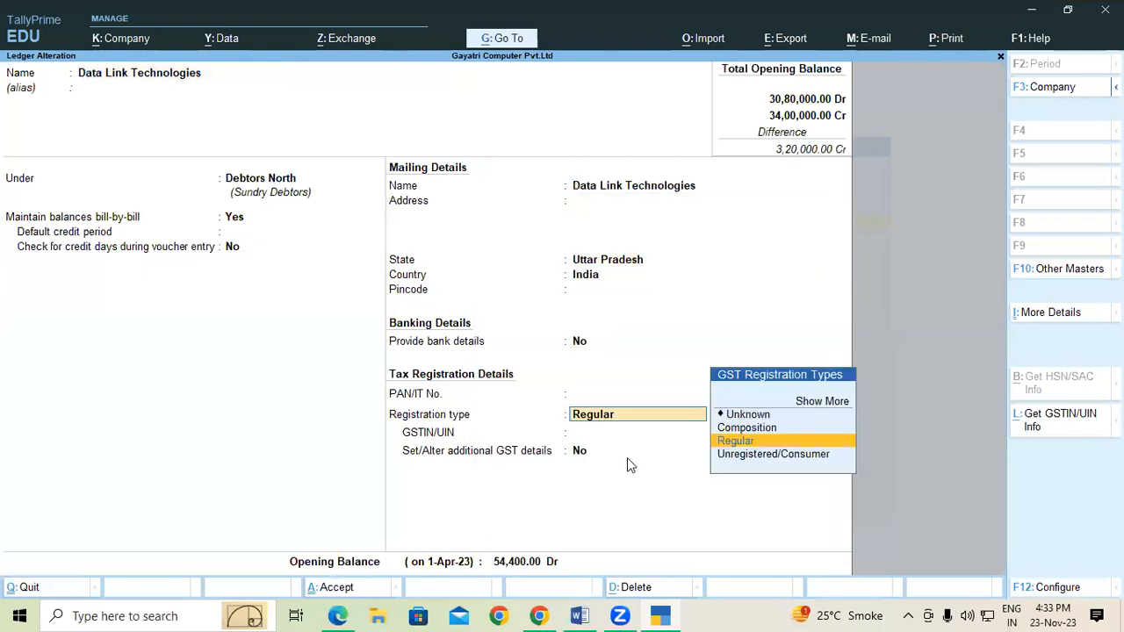
key("Return")
- Start the first Data Link Technologies bill with date 1/1/2023, name DLT/002/451 and due date 1-Jan-23
type("01-01-23")
key("Return")
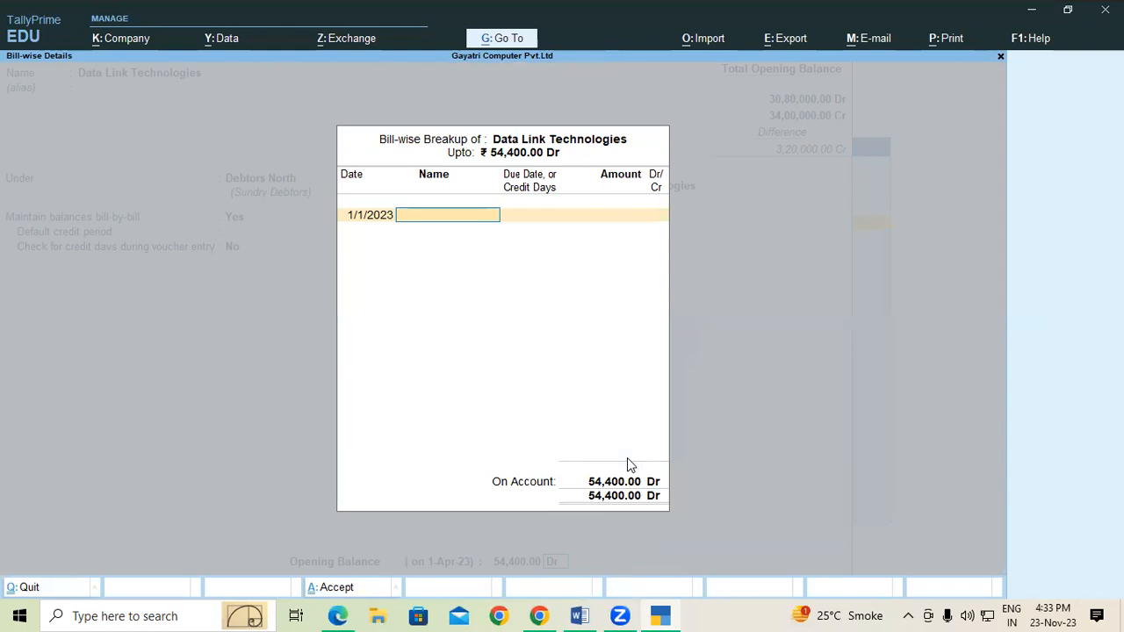
type("DLT/002/450")
type("1")
key("Return")
key("Return")
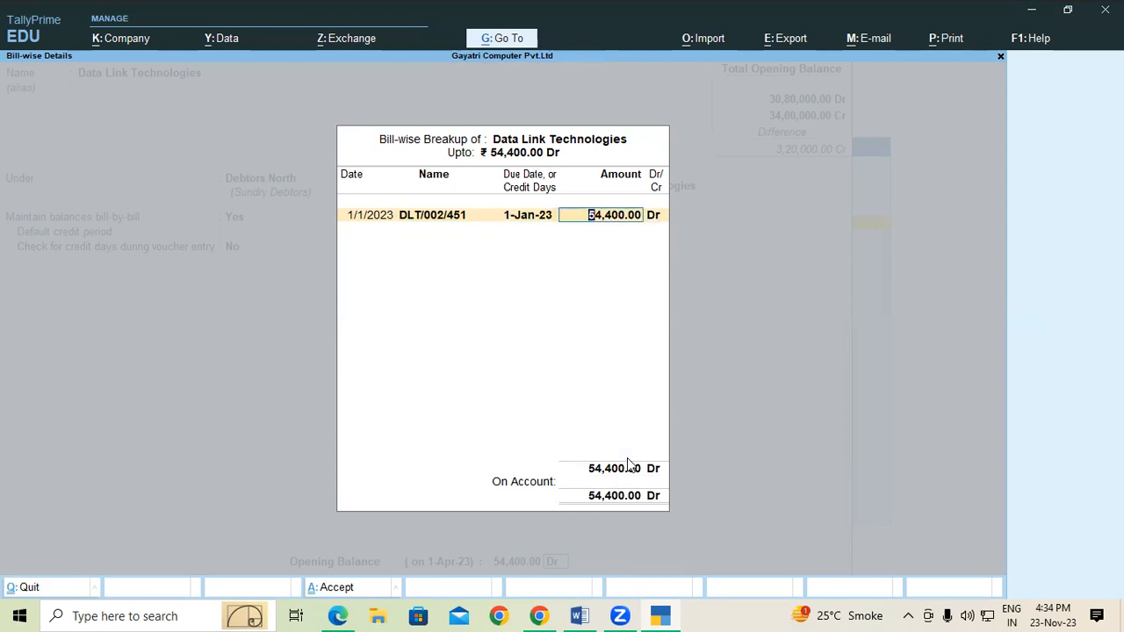
- Check the first bill in the PDF in Edge, then rename it DLT/002/450 in TallyPrime and set its amount to 14,400 Dr
key("alt+Tab")
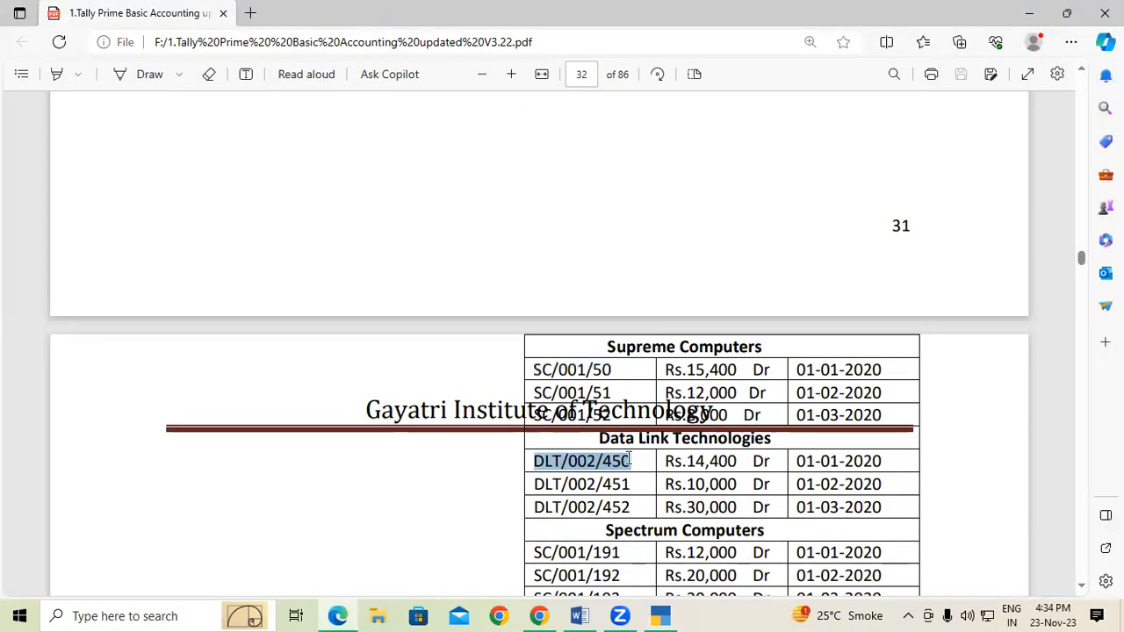
key("alt+Tab")
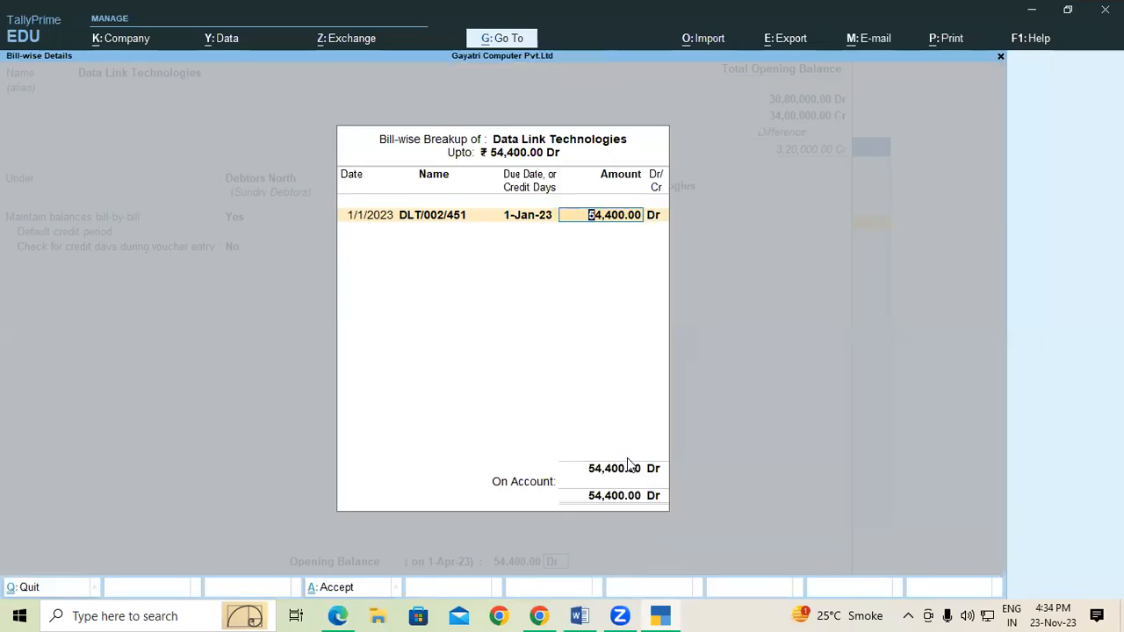
key("shift+Tab")
key("shift+Tab")
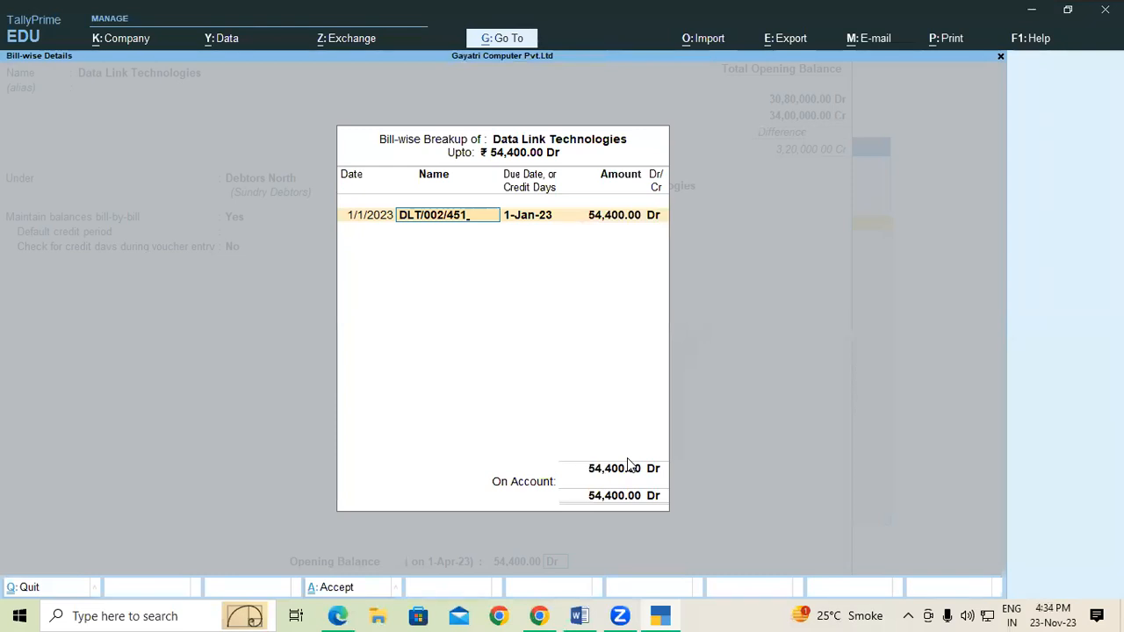
key("BackSpace")
type("0")
key("Return")
key("Return")
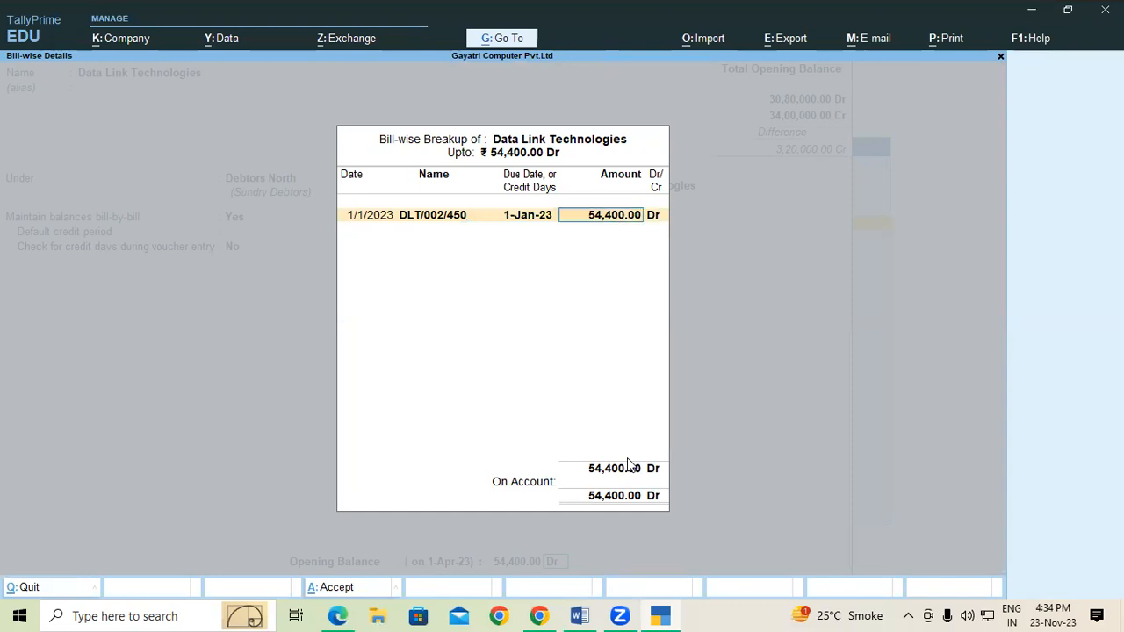
type("00")
key("Return")
key("Return")
- Start a second Data Link Technologies bill dated 1/2/2023, named DLT/002/451 and due 1-Feb-23
type("01-2")
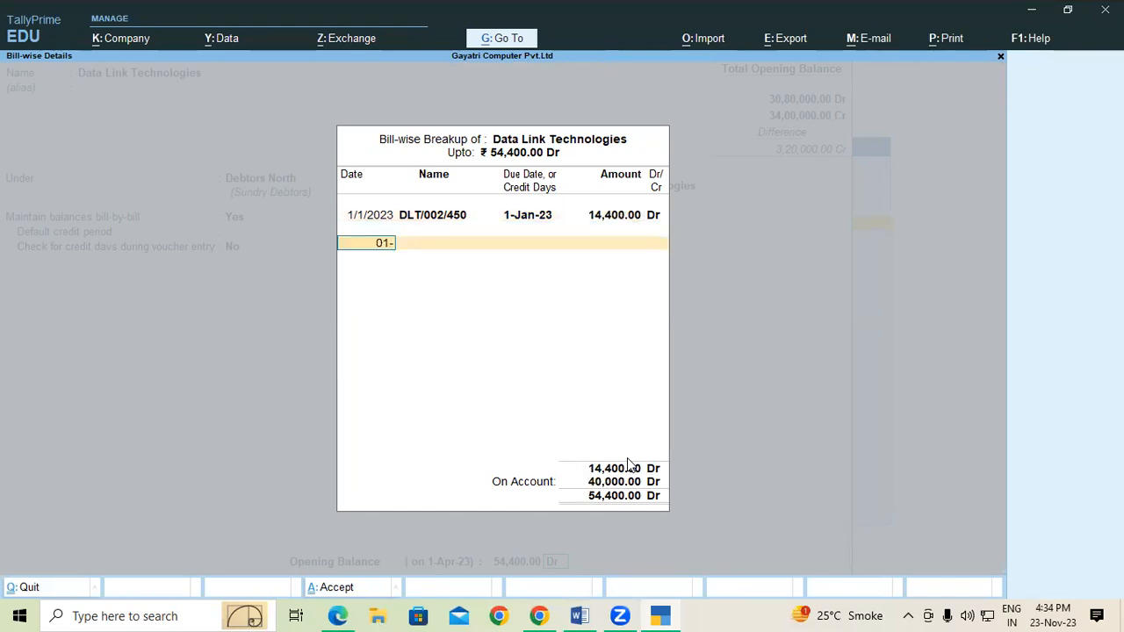
key("Return")
key("ctrl+v")
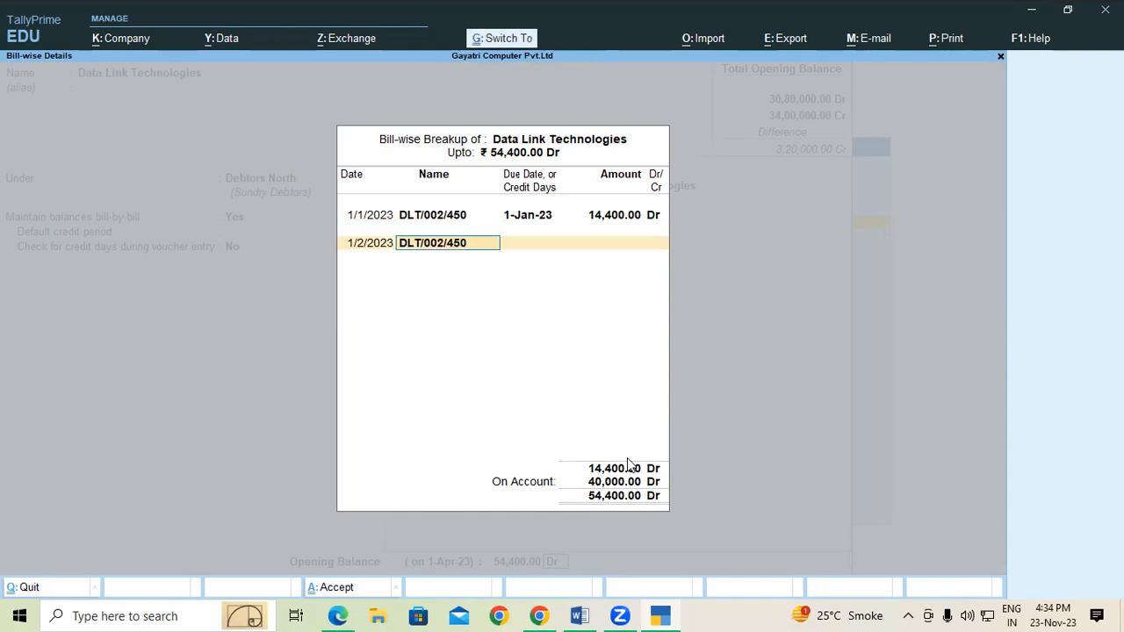
key("BackSpace")
type("1")
key("Return")
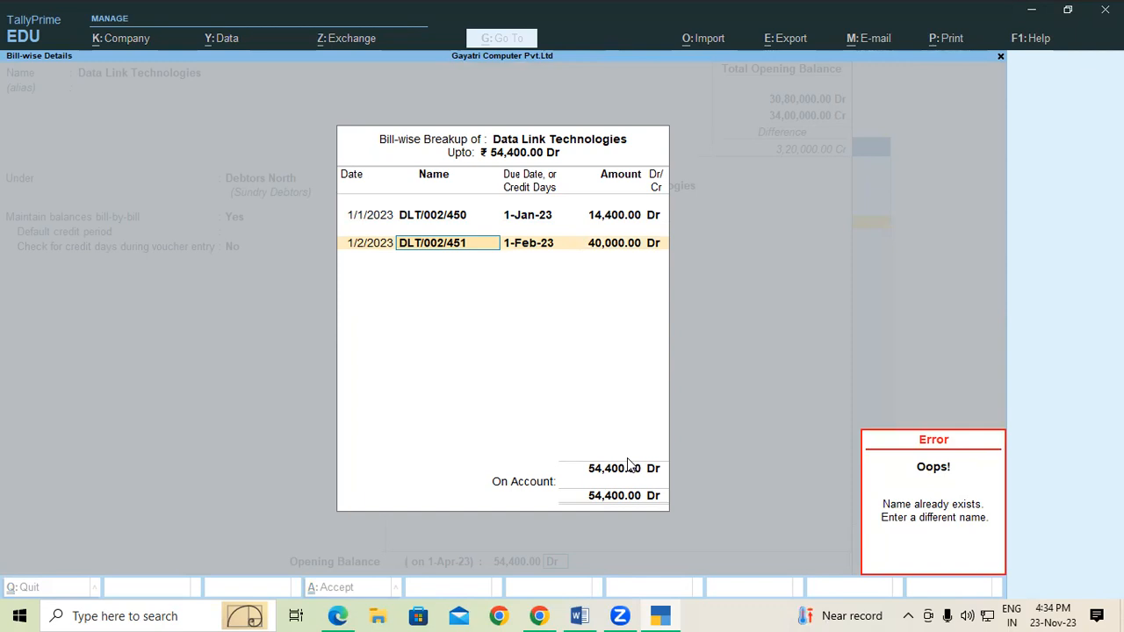
- Compare the second bill's number with the PDF in Edge, then dismiss the name error and leave the bill-wise breakup in TallyPrime
key("alt+Tab")
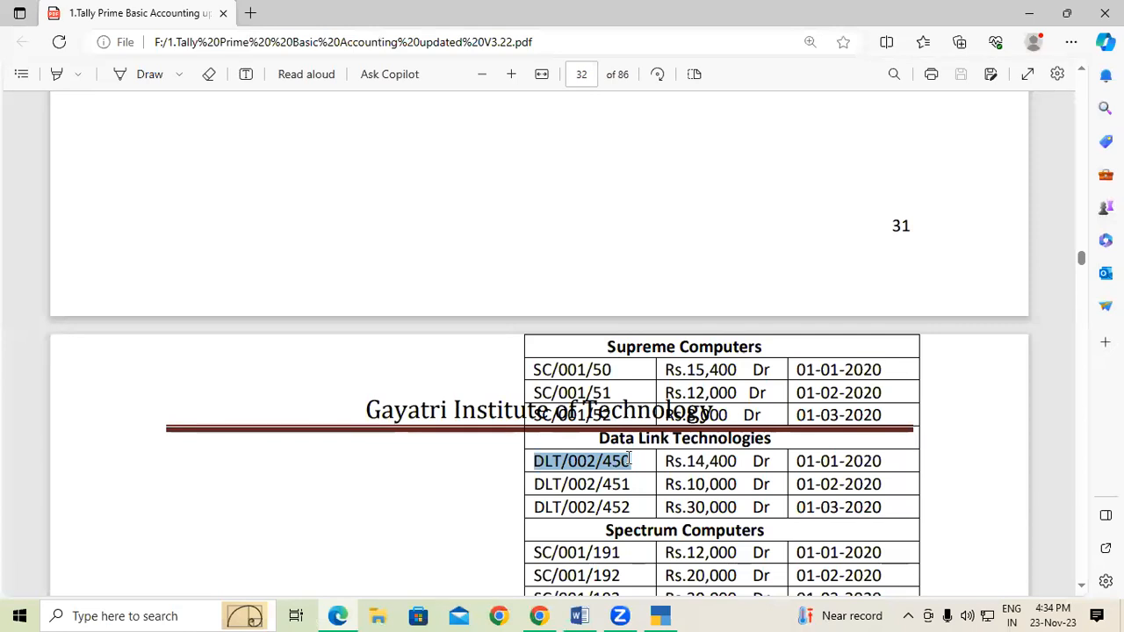
key("alt+Tab")
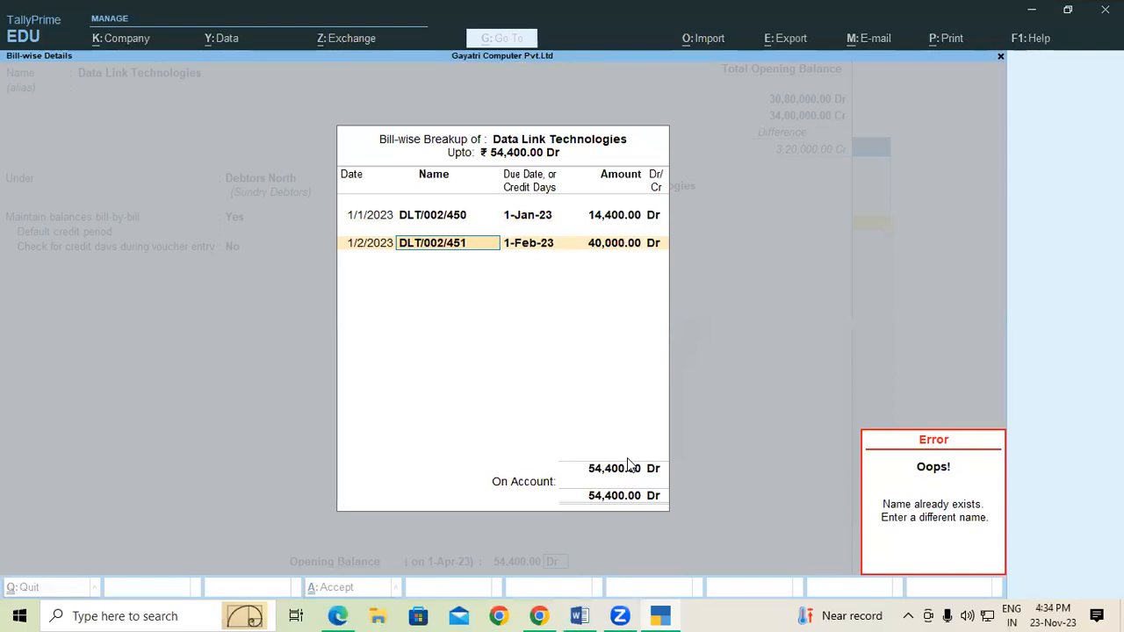
key("Escape")
key("Escape")
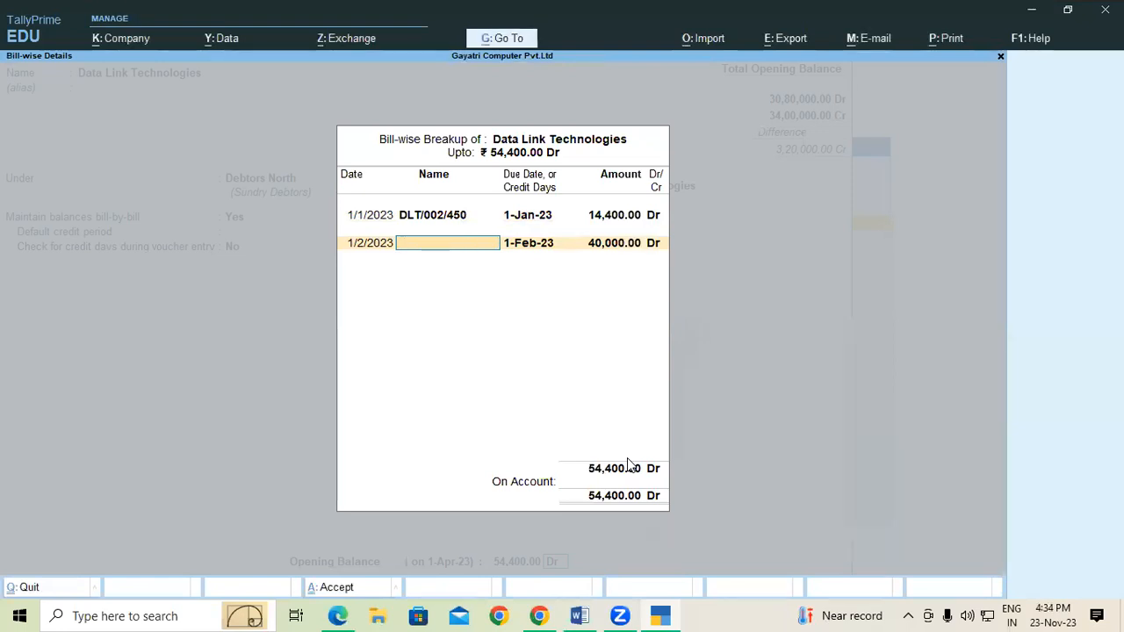
key("Escape")
key("y")
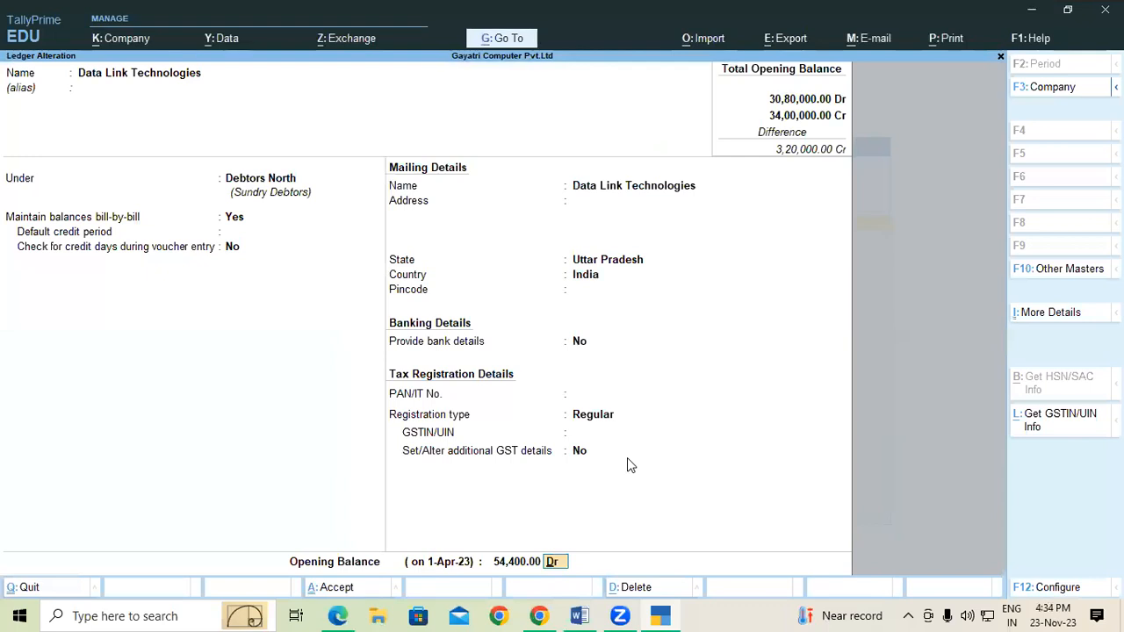
- Reopen the Data Link Technologies bill-wise breakup and set the amount of bill DLT/002/451 to 10,000 Dr
key("Return")
key("Return")
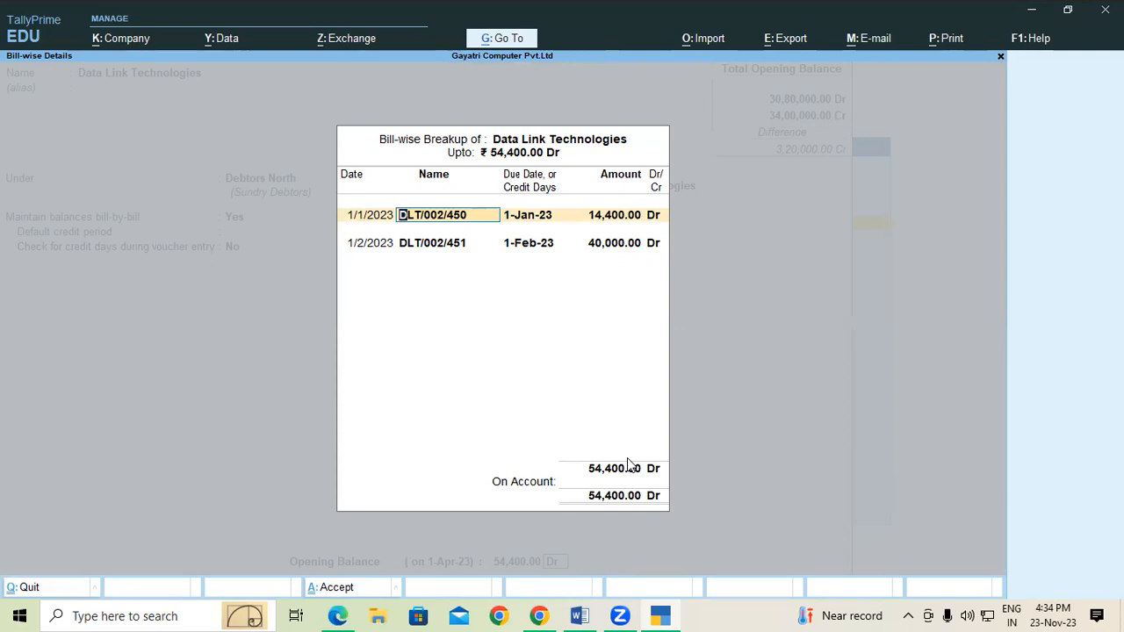
key("Return")
key("Return")
key("Return")
key("Return")
key("Return")
key("Return")
key("Return")
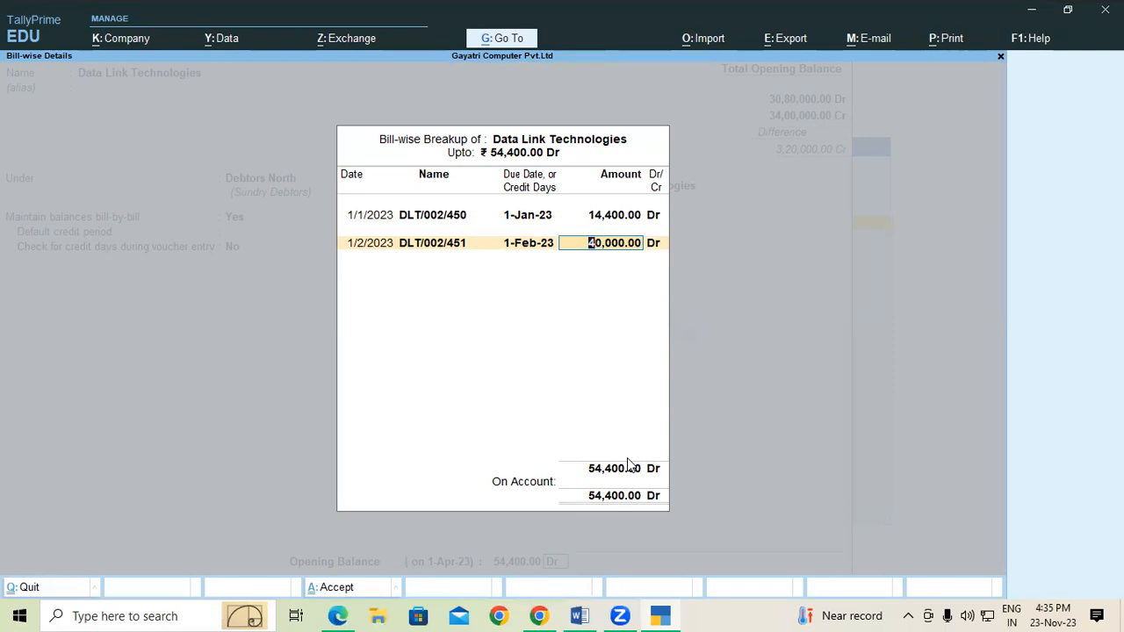
type("1")
type("0,0")
type("00")
key("Return")
key("Return")
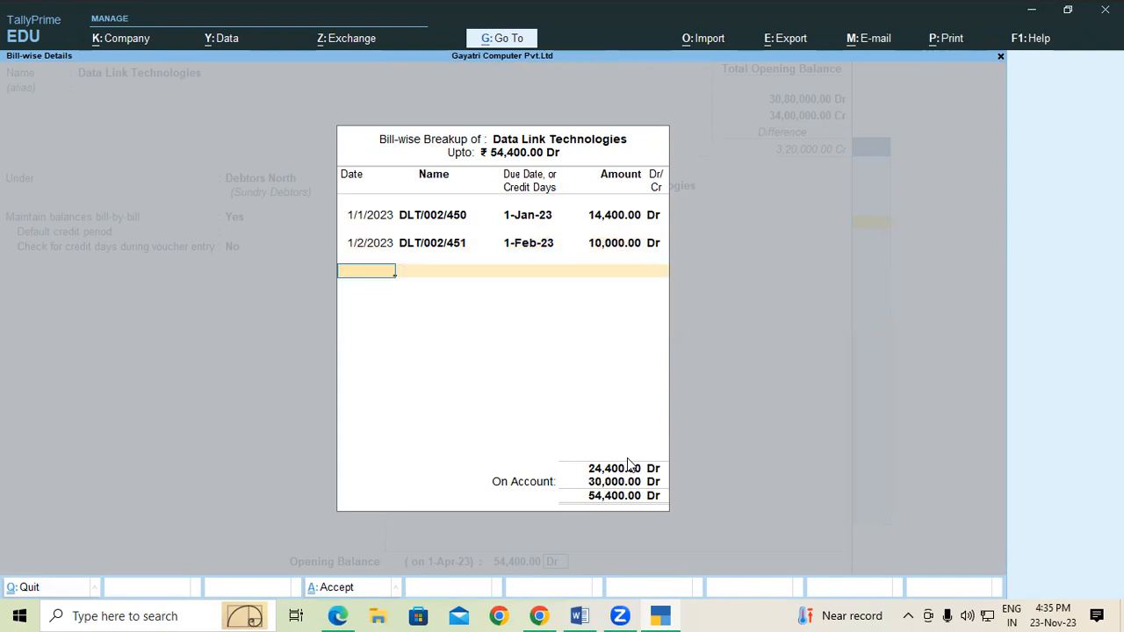
- Add a third bill dated 1/3/2023, named DLT/002/452, due 1-Mar-23 for 30,000 Dr, and save the Data Link Technologies ledger
type("01-")
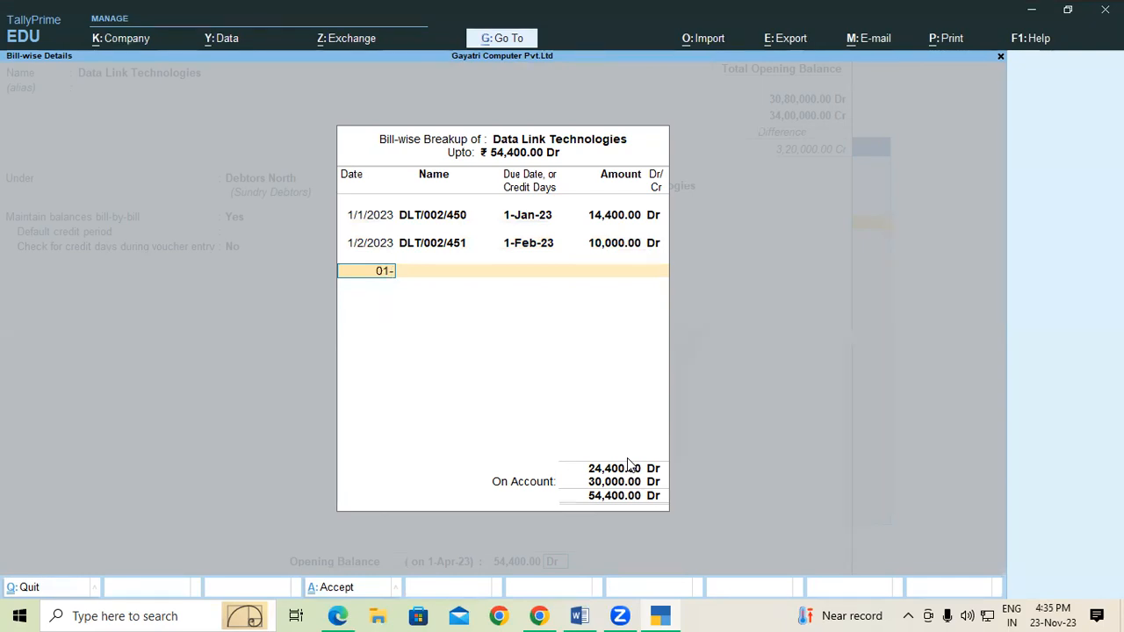
type("3")
key("Return")
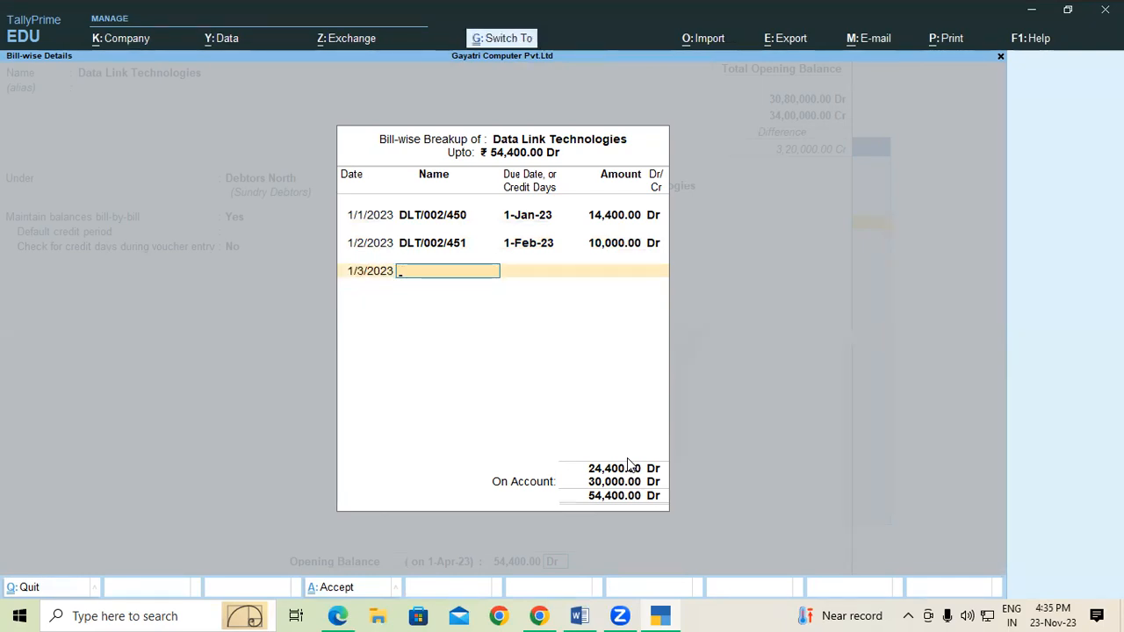
type("DLT/002/450")
key("BackSpace")
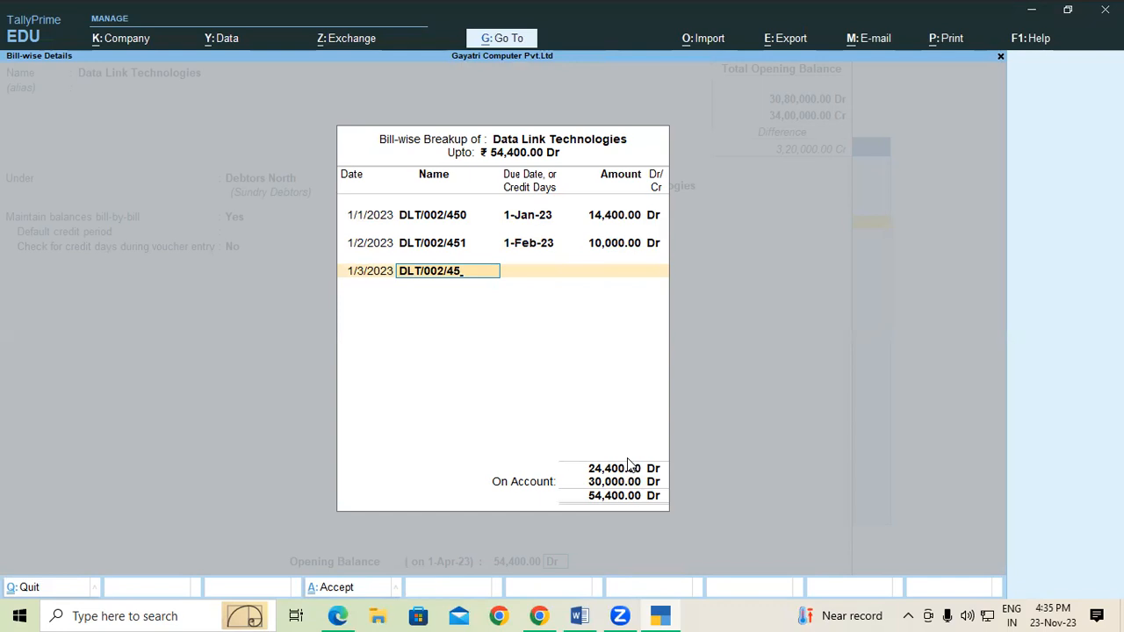
type("2")
key("Return")
key("Return")
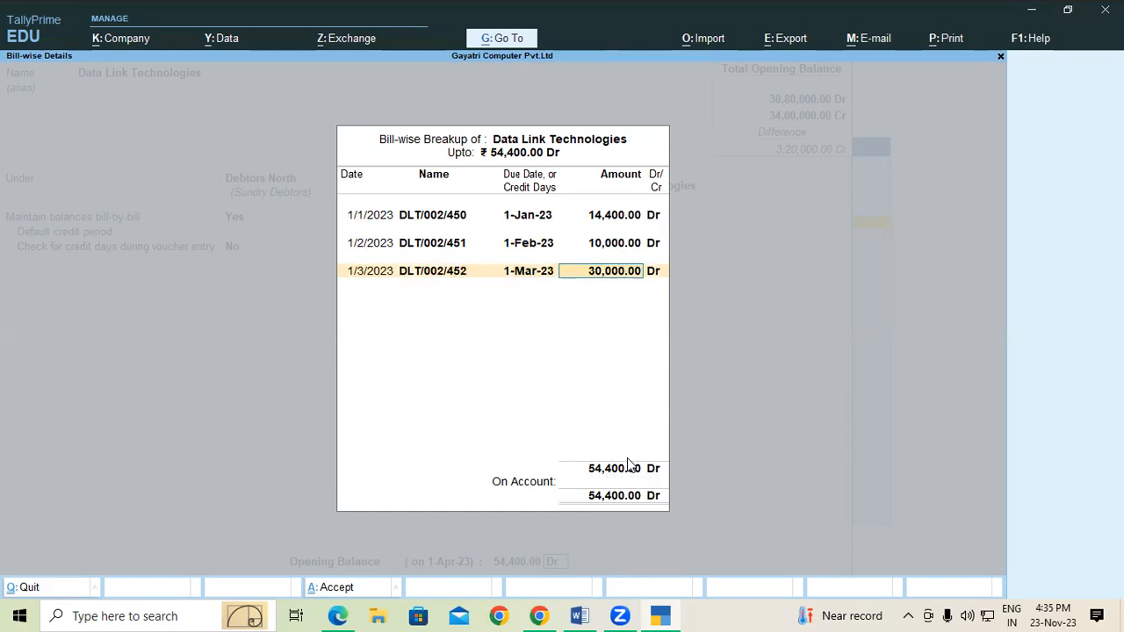
key("Return")
key("Return")
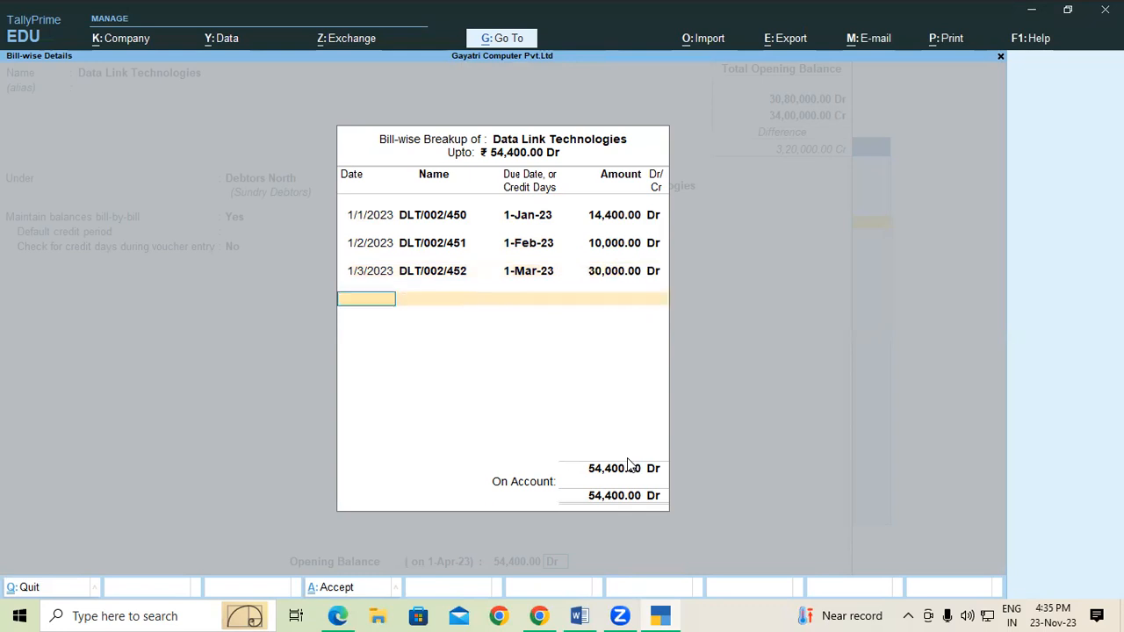
key("Return")
key("Return")
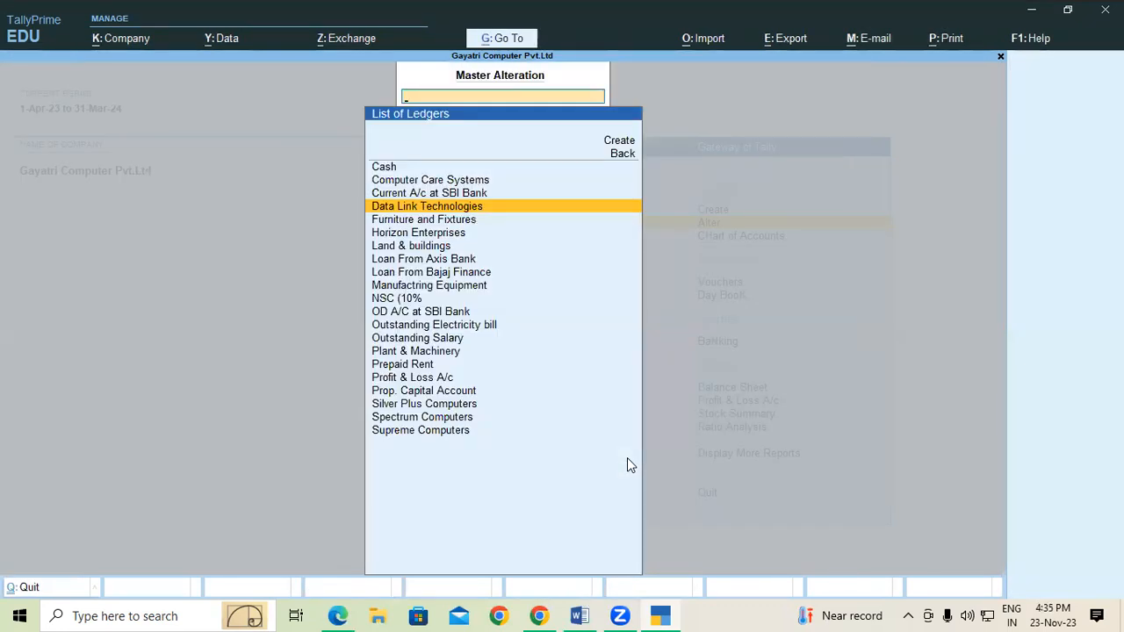
- Copy the first Spectrum Computers bill number, SC/001/191, from the PDF in Edge
key("alt+Tab")
scroll(628, 478, "down", 2)
left_click_drag(533, 392, 627, 401)
key("ctrl+c")
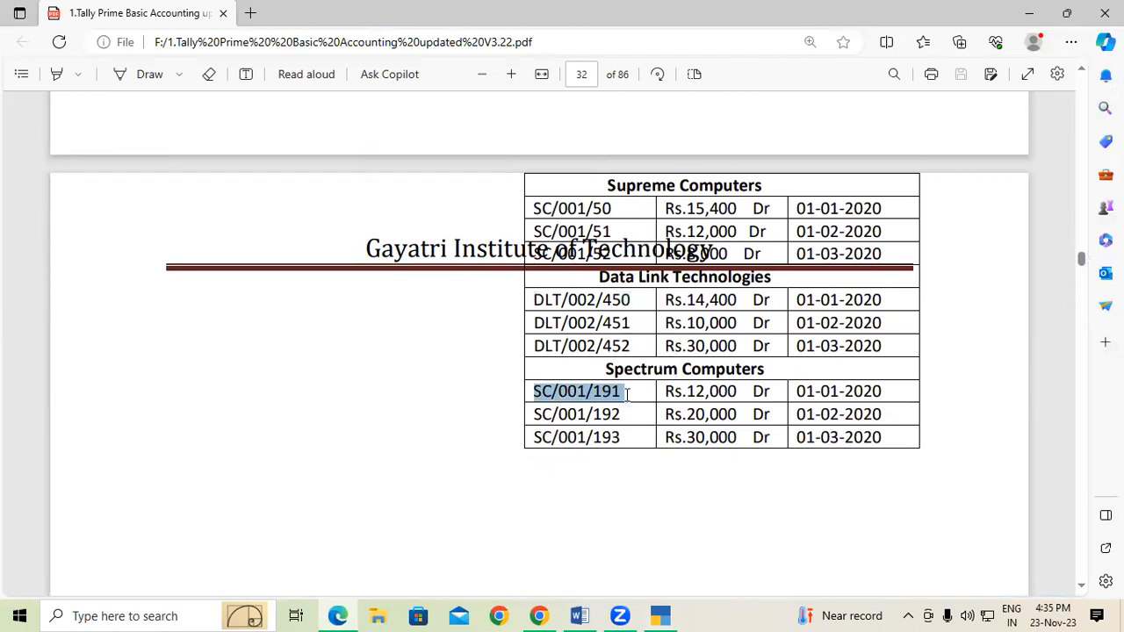
- Switch to TallyPrime, open the Spectrum Computers ledger for alteration and proceed to its opening balance's bill-wise breakup
key("alt+Tab")
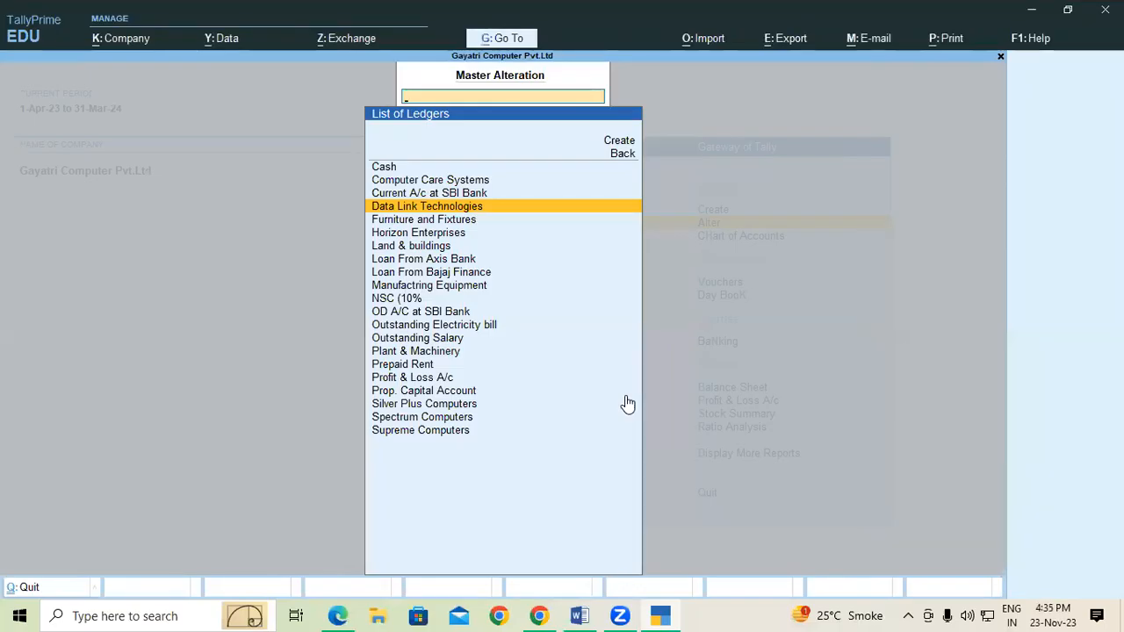
type("S")
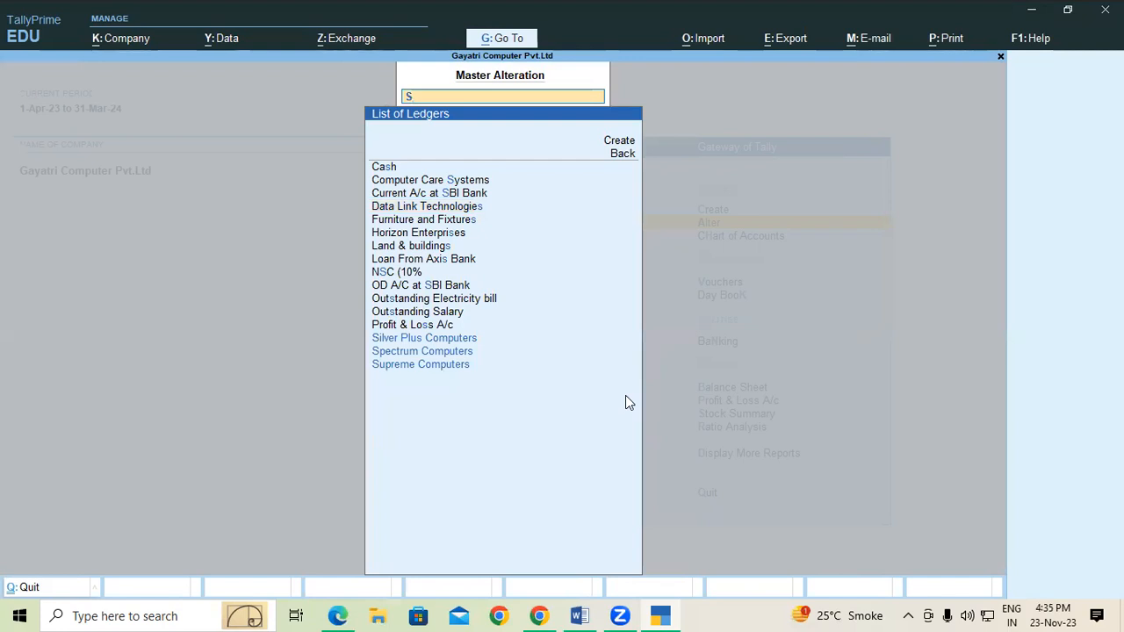
type("pec")
key("Return")
key("Return")
key("Return")
key("Return")
key("Return")
key("Return")
key("Return")
key("Return")
key("Return")
key("Return")
key("Return")
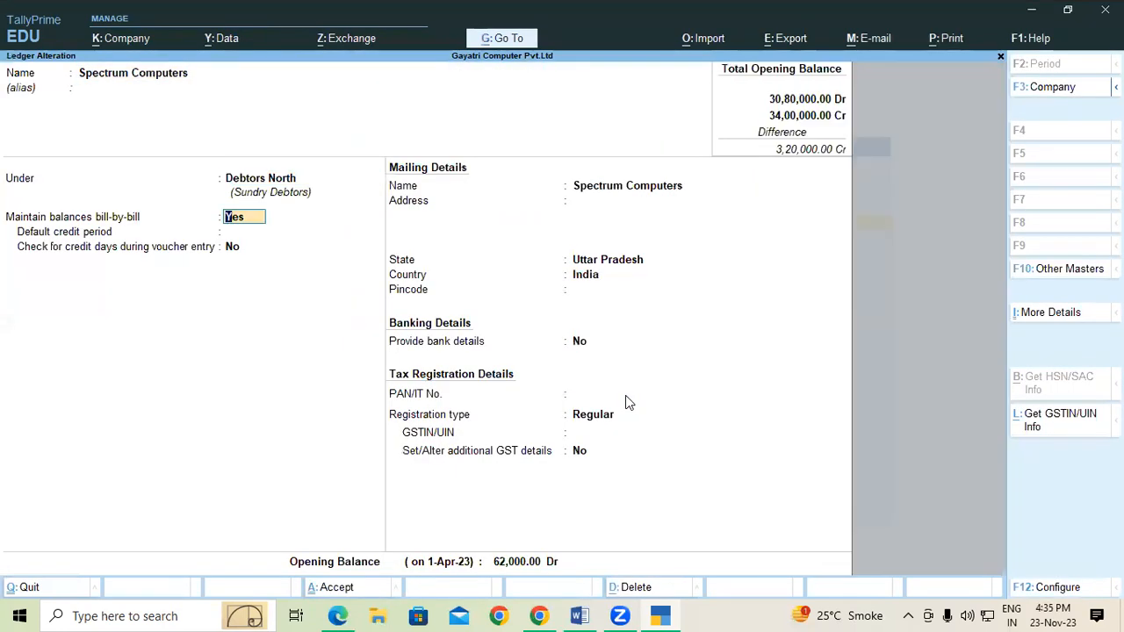
key("Return")
key("Return")
key("Return")
key("Return")
key("Return")
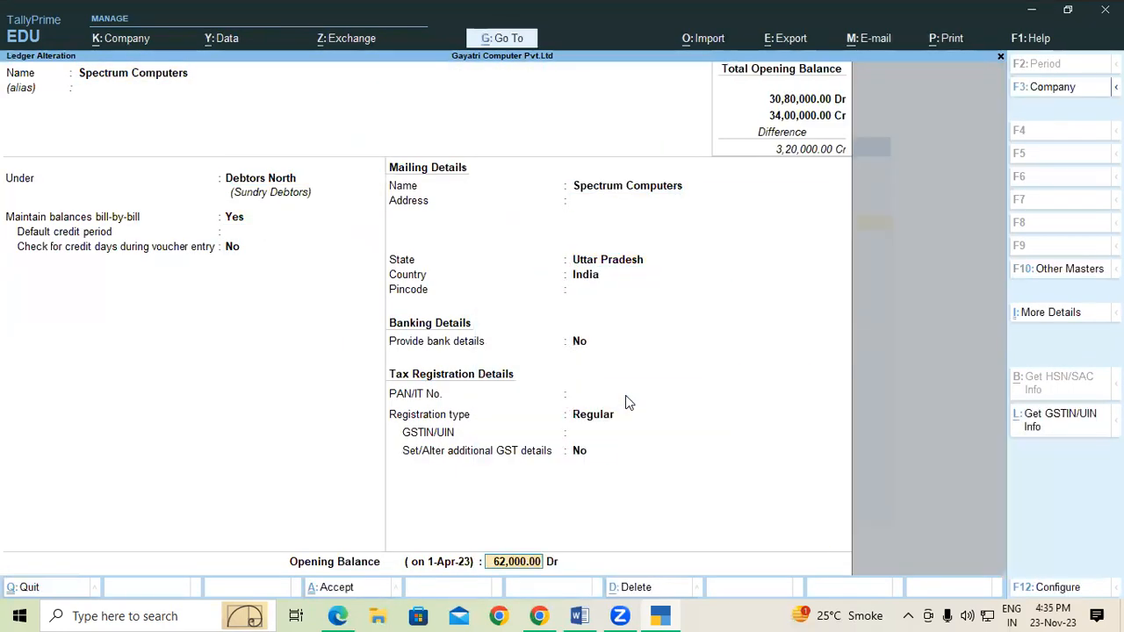
- Enter the first Spectrum Computers bill dated 1/1/2023, named SC/001/191, due 1-Jan-23 for 12,000 Dr
type("01-1")
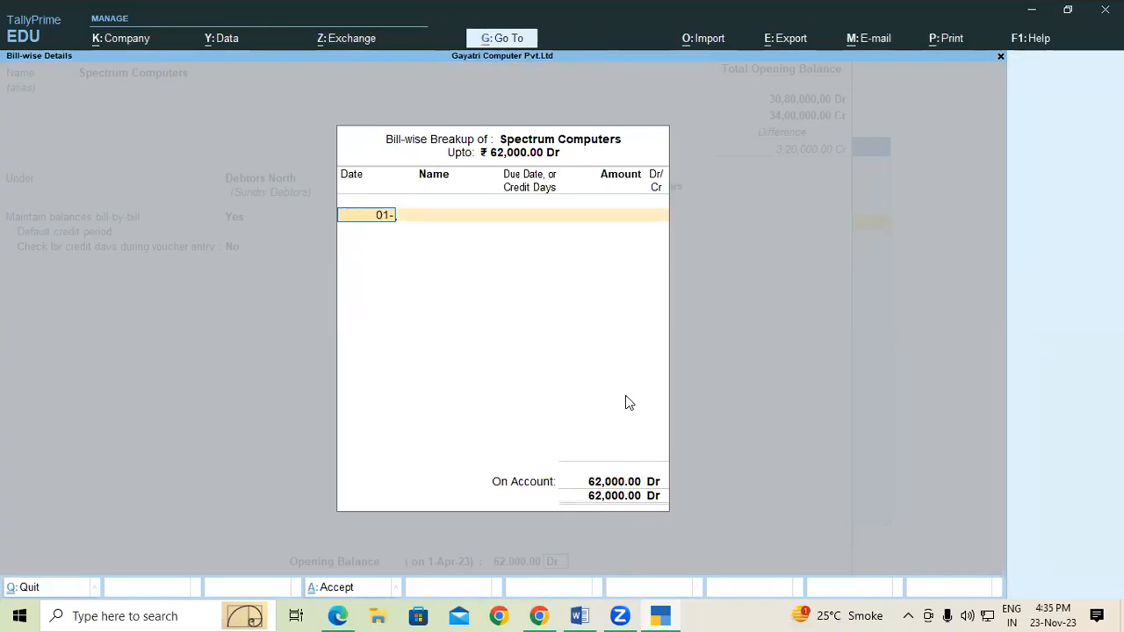
key("Return")
type("SC/001/191")
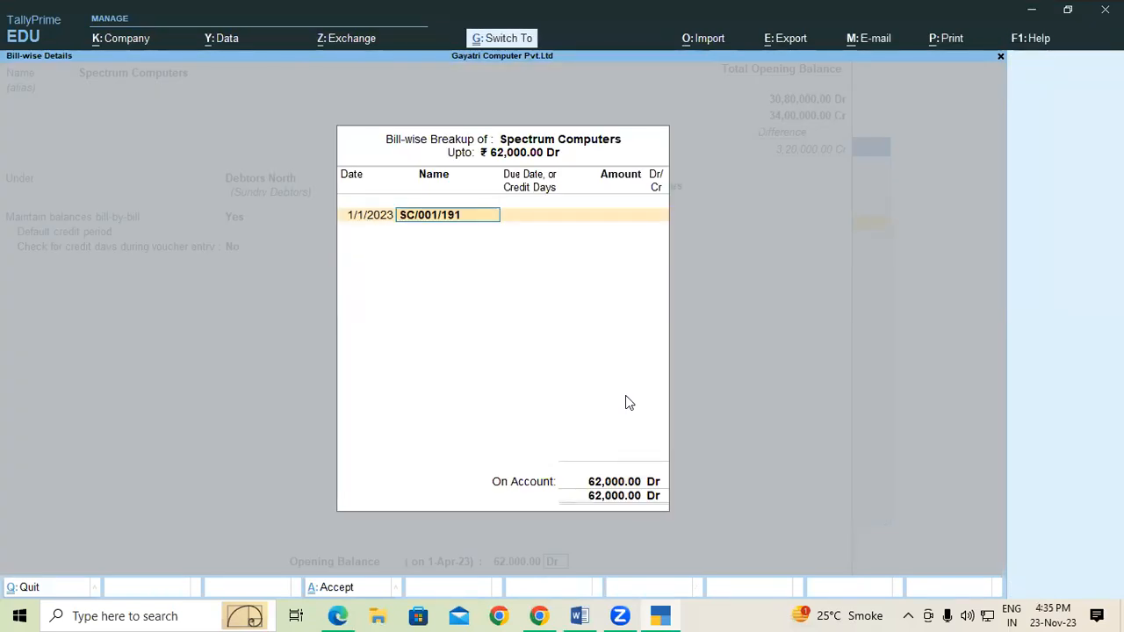
key("Return")
key("Return")
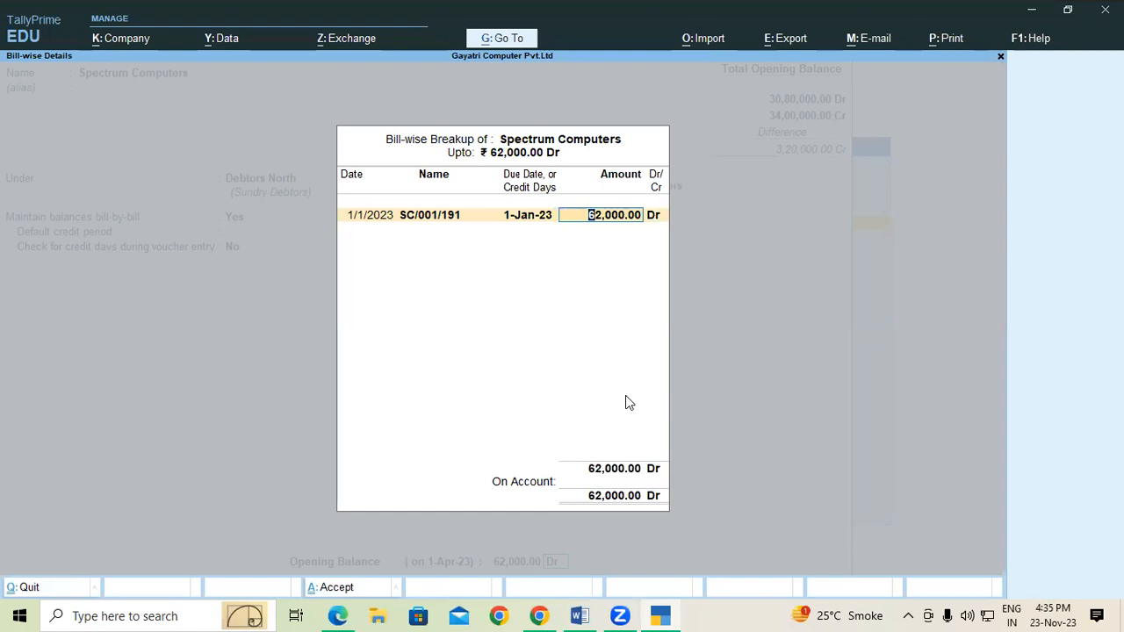
key("alt+Tab")
key("alt+Tab")
type("12000")
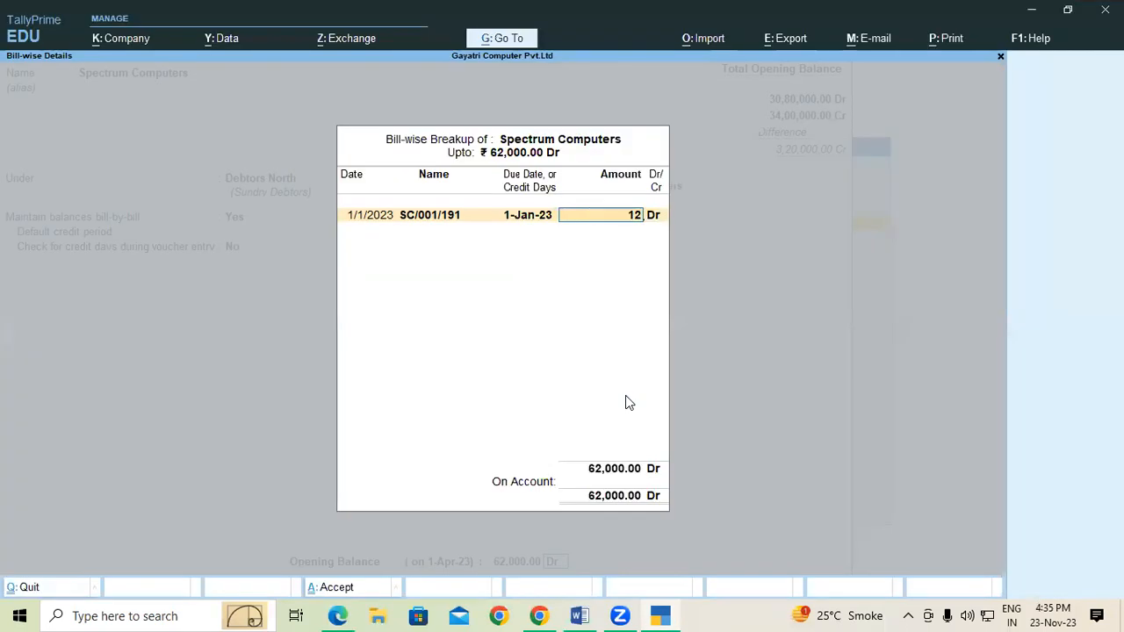
key("Return")
key("Return")
- Add a second bill dated 1/2/2023, named SC/001/192, due 1-Feb-23 for 20,000 Dr
type("1-2-23")
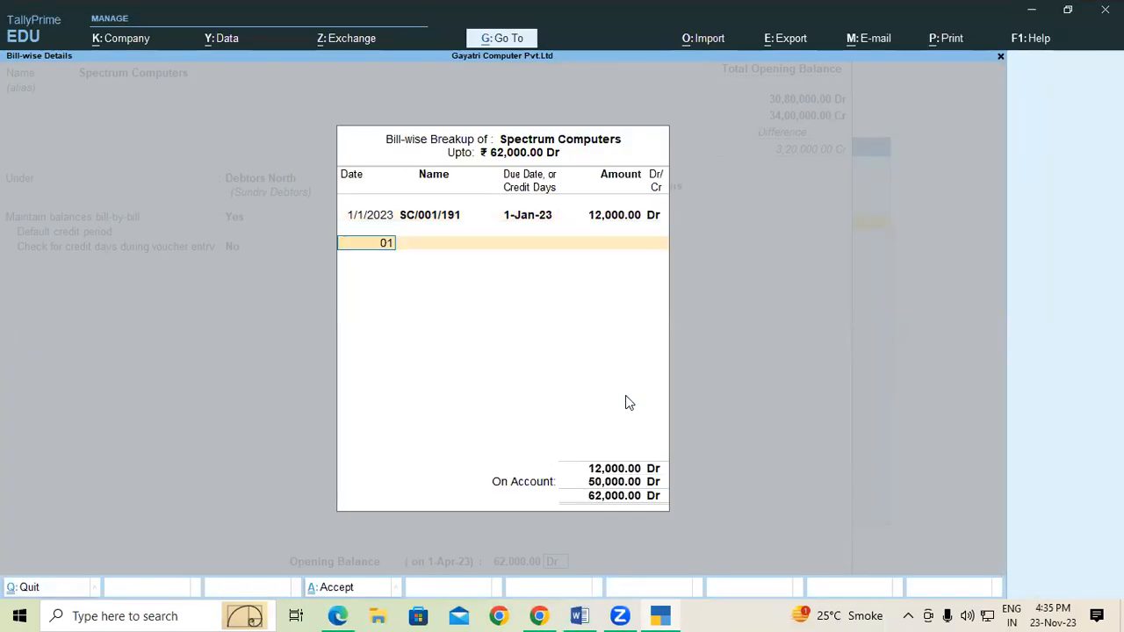
key("Return")
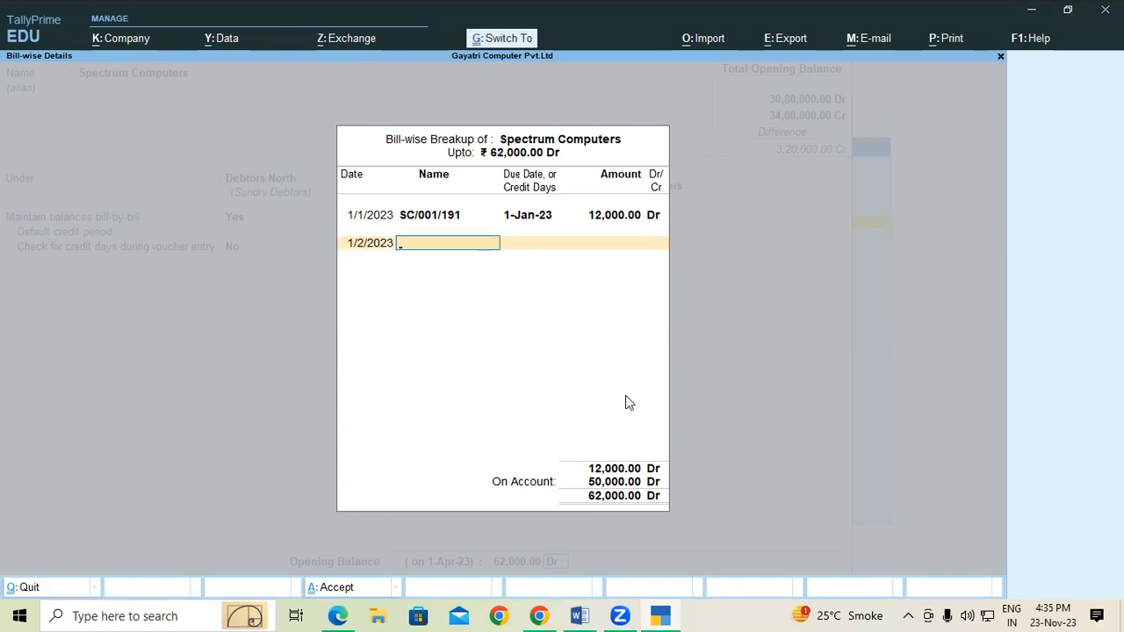
key("ctrl+v")
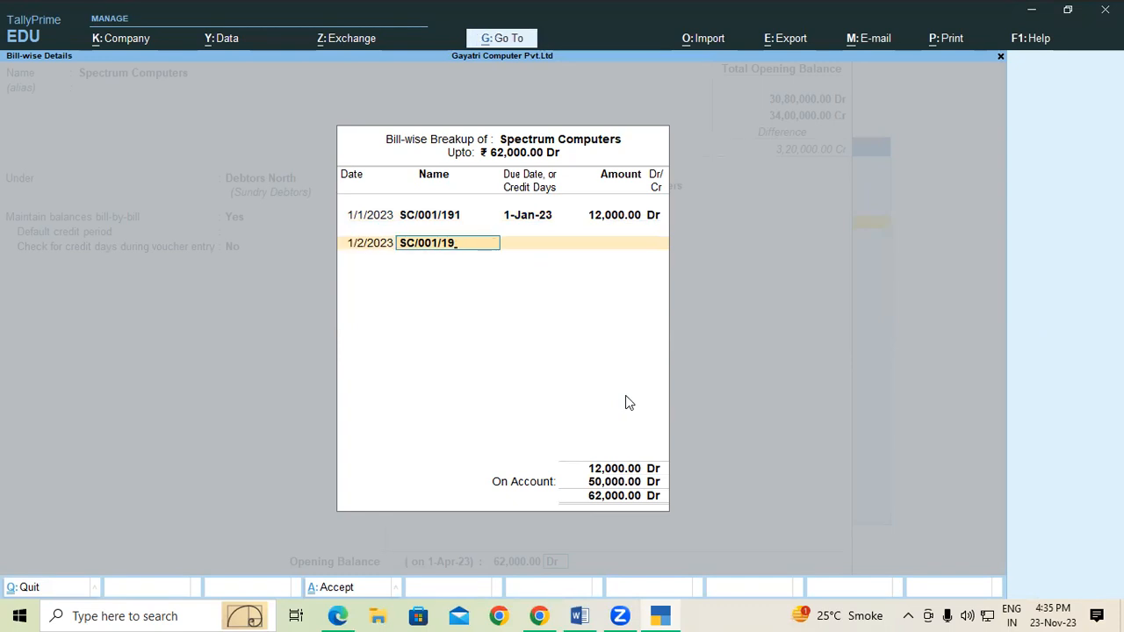
type("2")
key("Return")
key("Return")
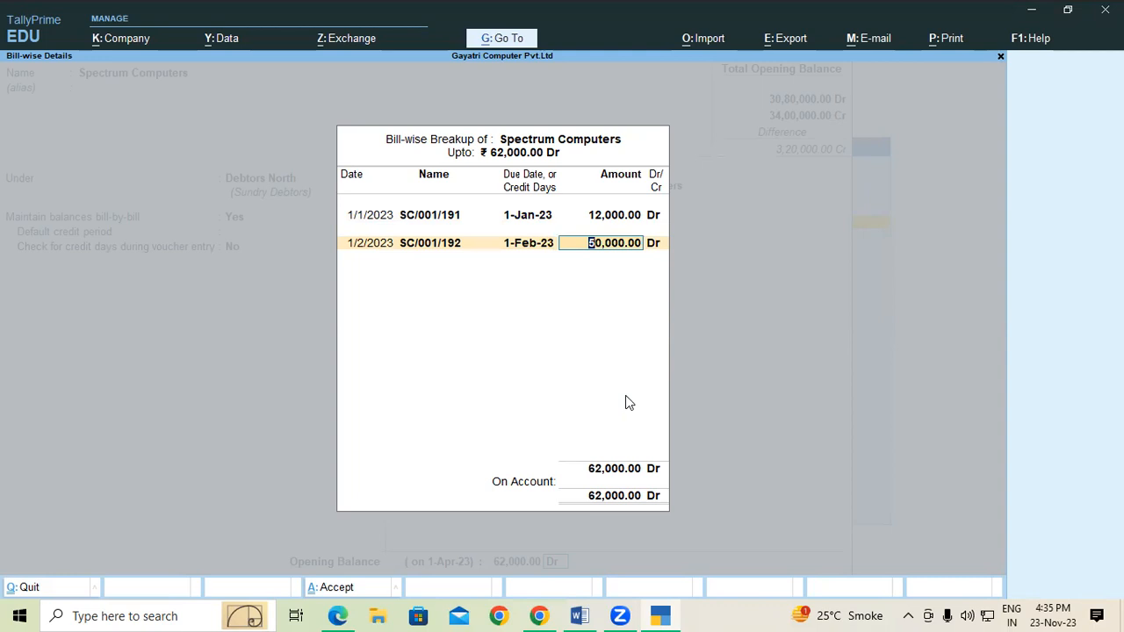
key("alt+Tab")
key("alt+Tab")
type("20000")
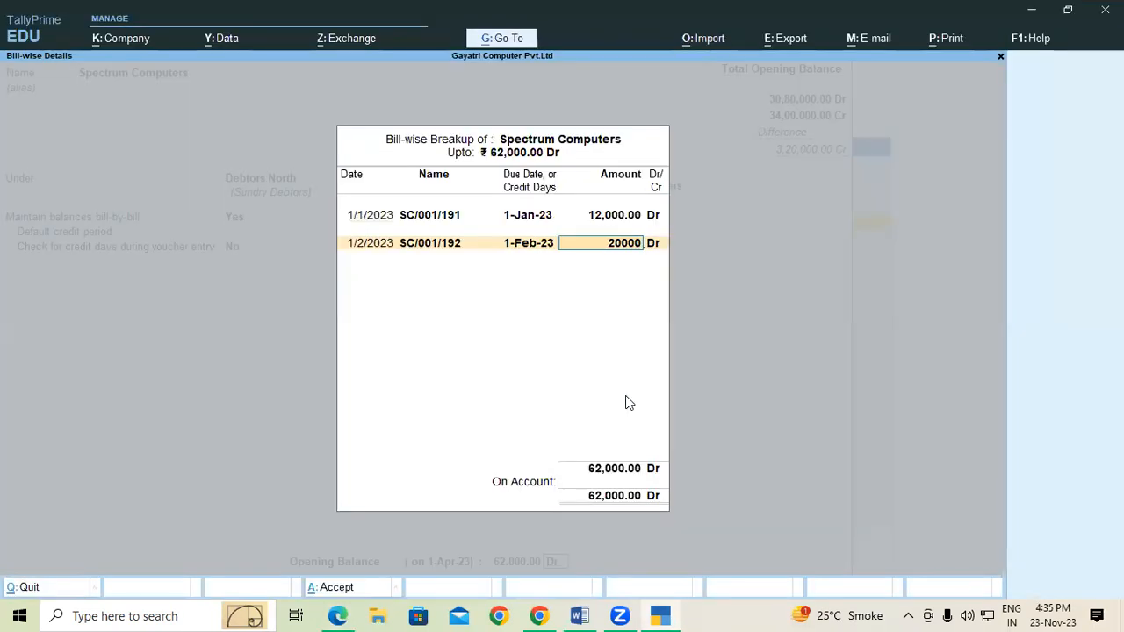
key("Return")
key("Return")
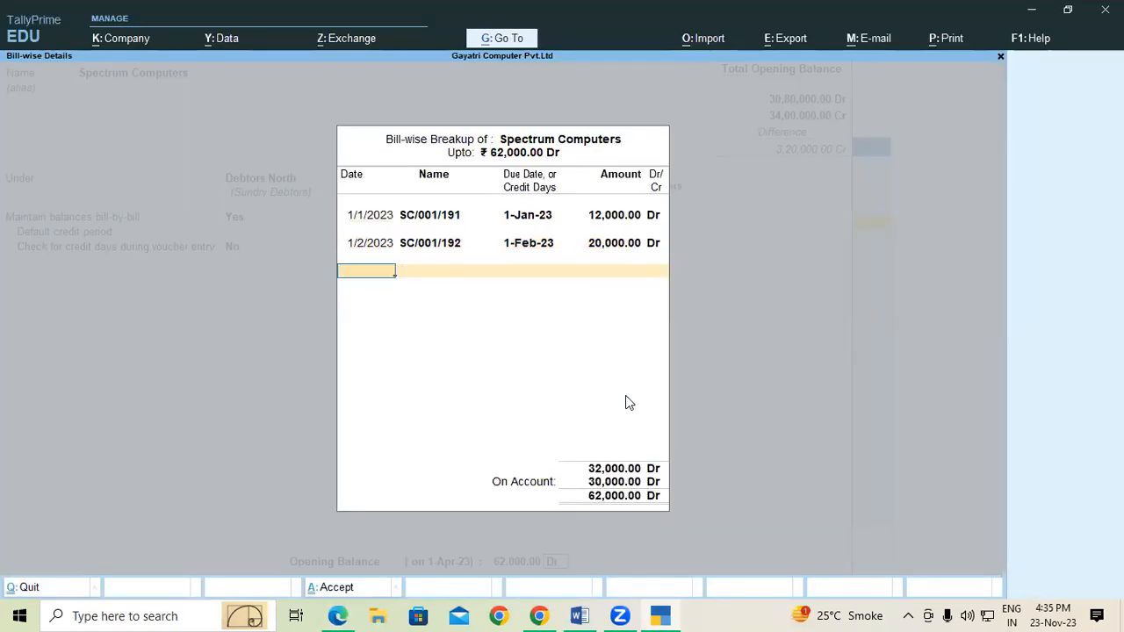
- Add a third bill dated 1/3/2023, named SC/001/193, due 1-Mar-23 for 30,000 Dr, and save the Spectrum Computers ledger
type("1-3")
key("Return")
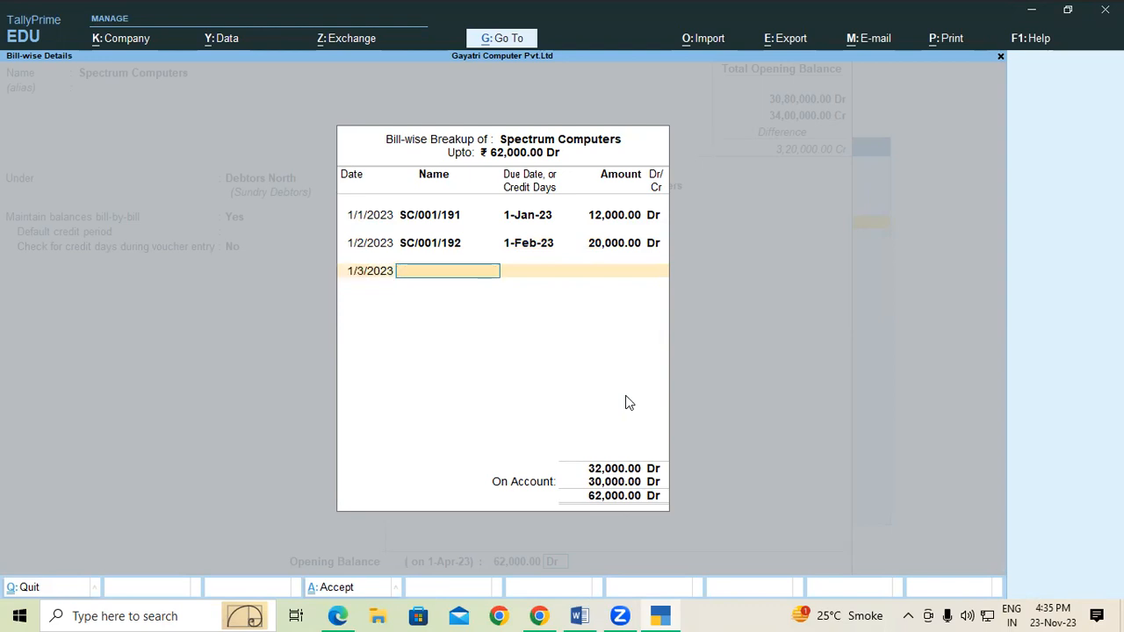
type("SC/001/191")
type("3")
key("Return")
key("Return")
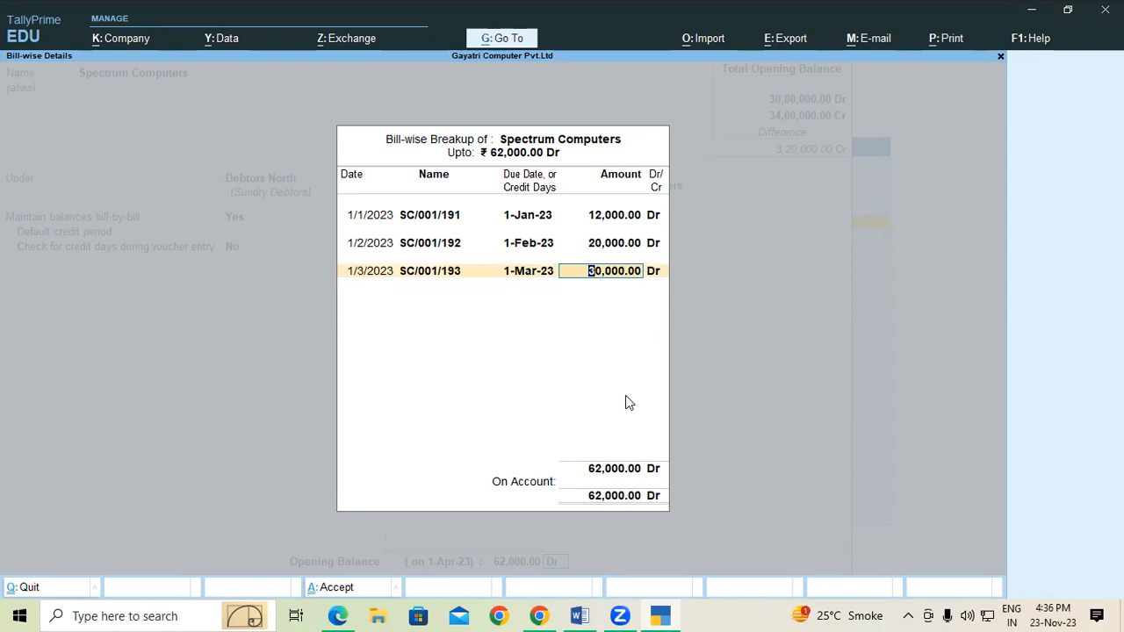
key("Return")
key("Return")
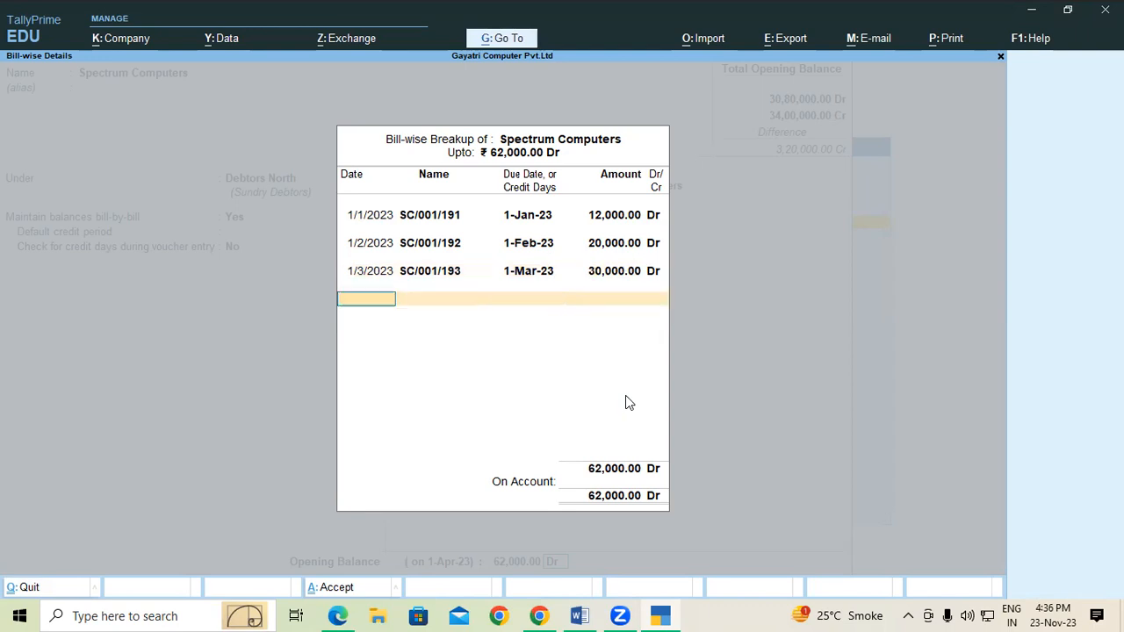
key("Return")
key("Return")
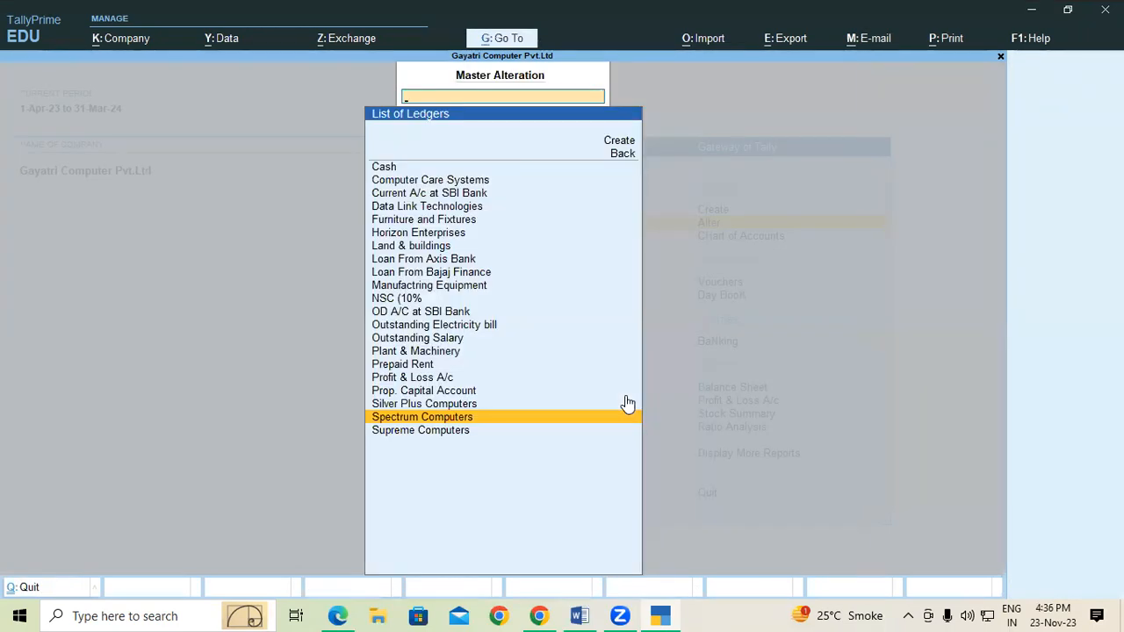
- Leave master alteration and open the company's Balance Sheet in detailed view
key("Escape")
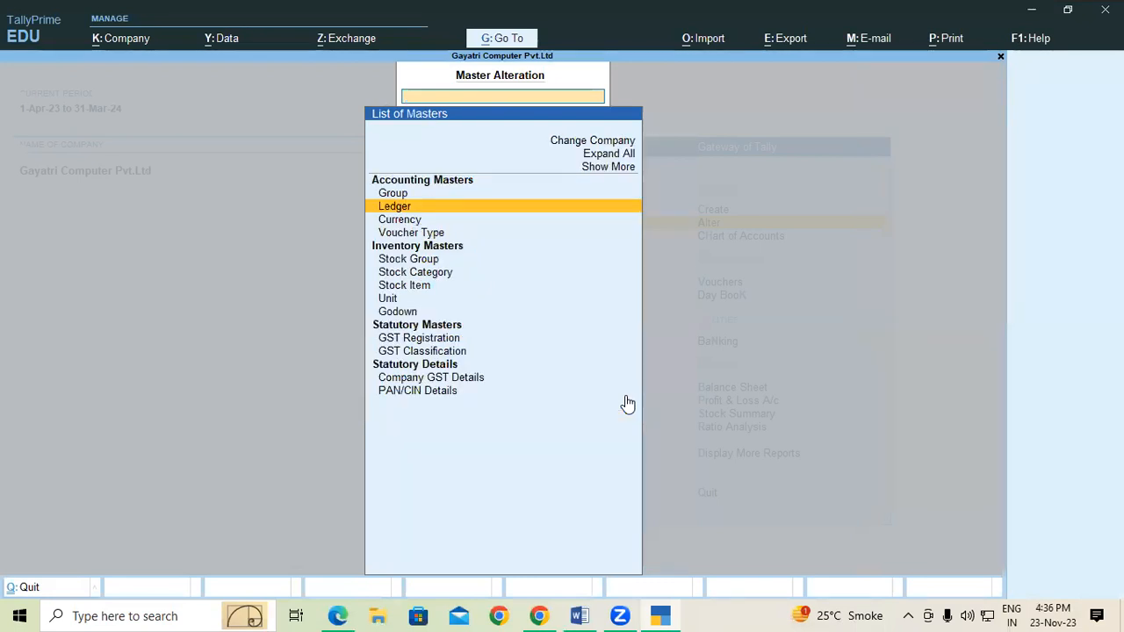
key("Escape")
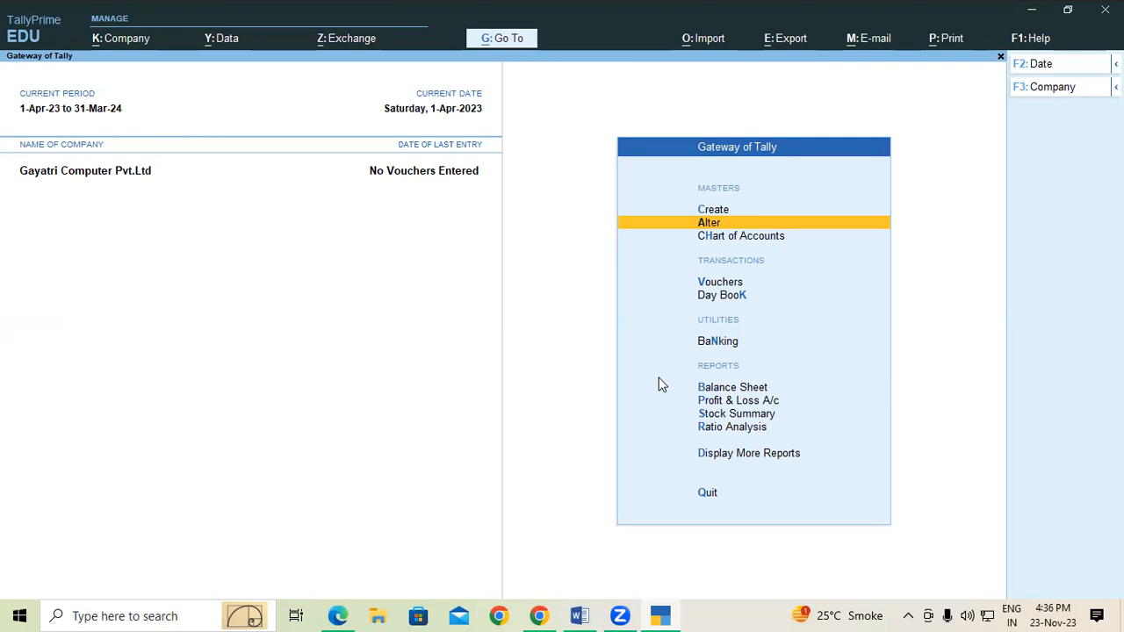
key("b")
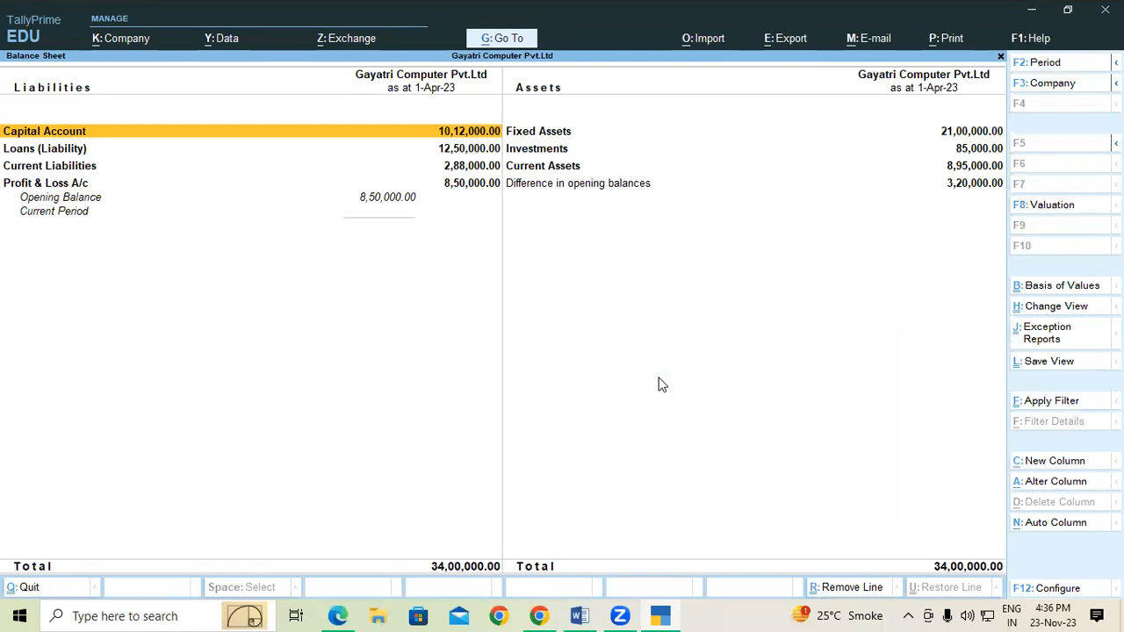
key("alt+F5")
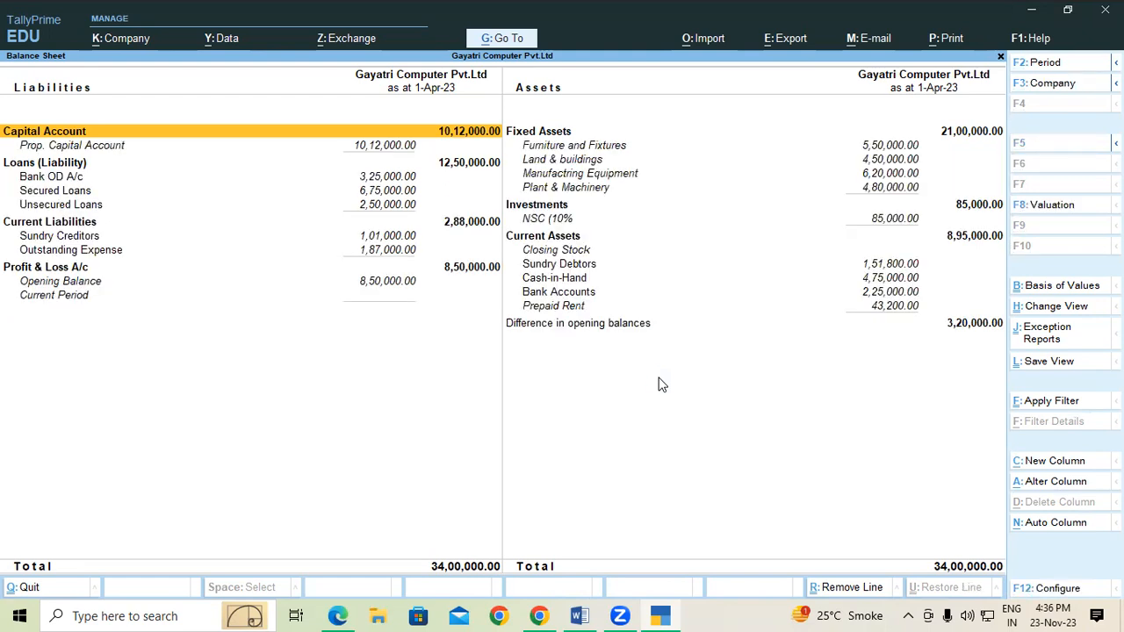
- Examine the Sundry Creditors and Sundry Debtors lines in the detailed Balance Sheet
key("Down")
key("Down")
key("Down")
key("Down")
key("Down")
key("Down")
key("Down")
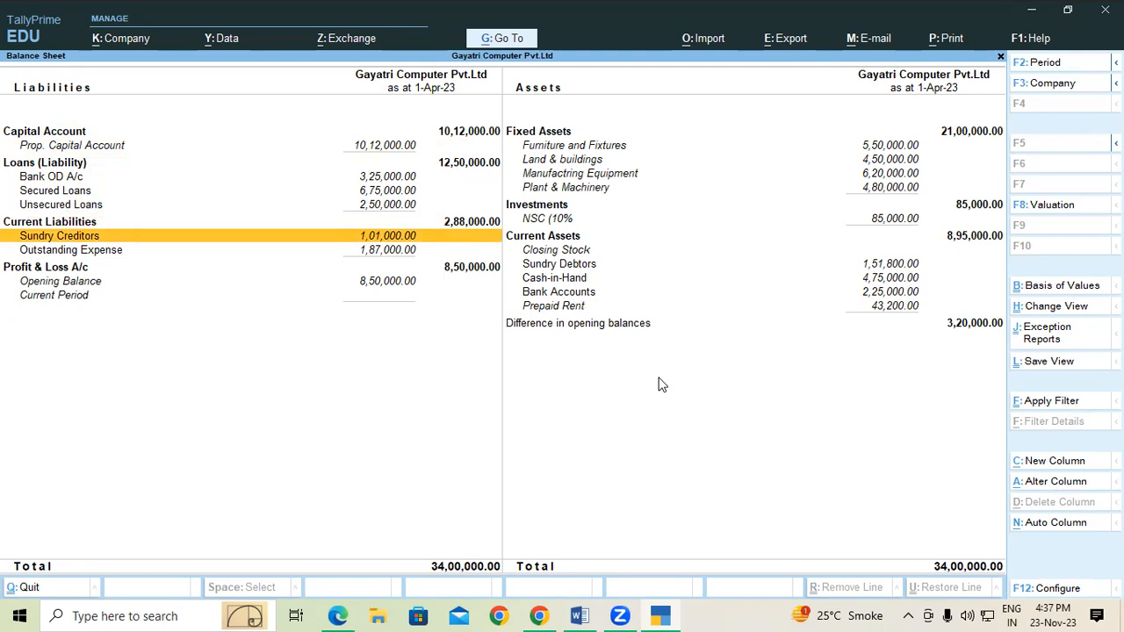
key("Right")
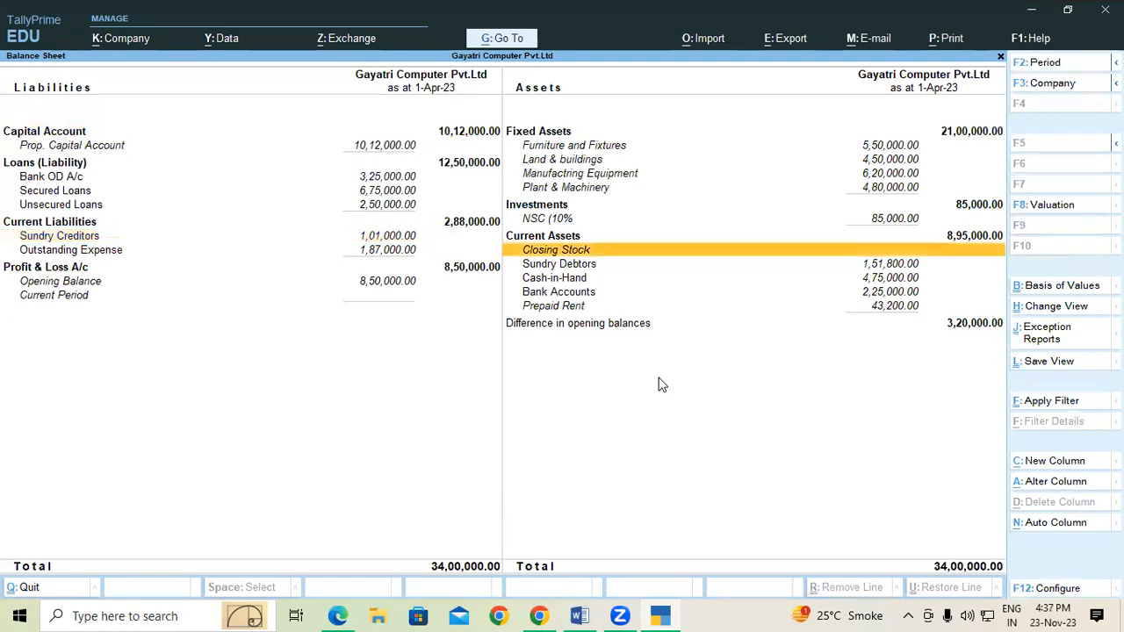
key("Down")
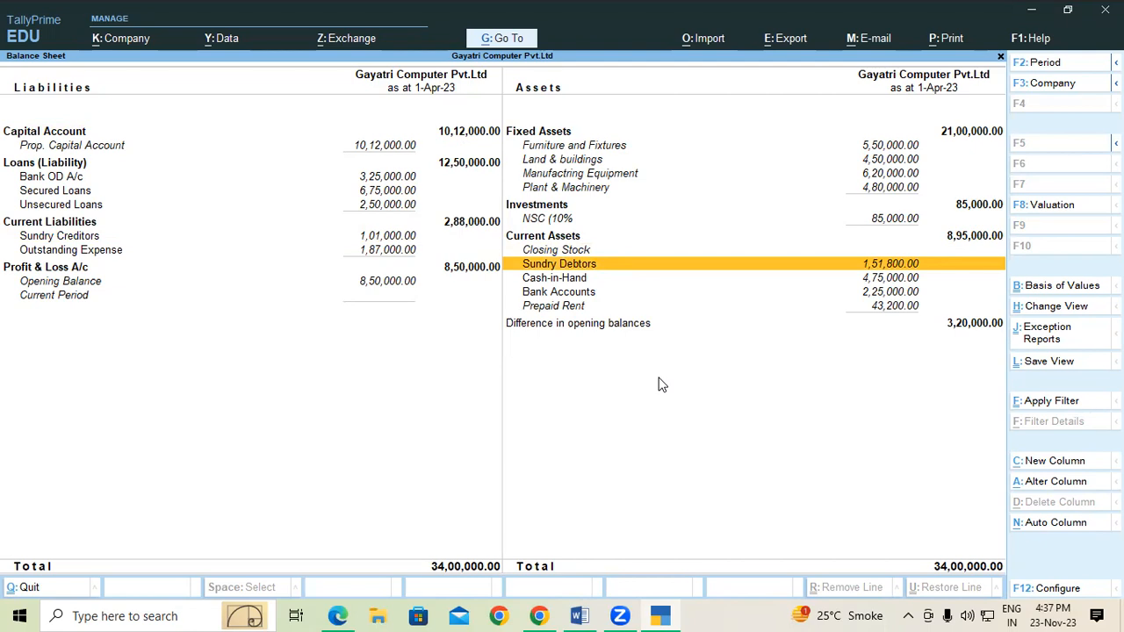
- Drill down from Sundry Creditors to the April vouchers of Computer Care Systems and show the ledger's bill-wise outstanding
key("Left")
key("Up")
key("Up")
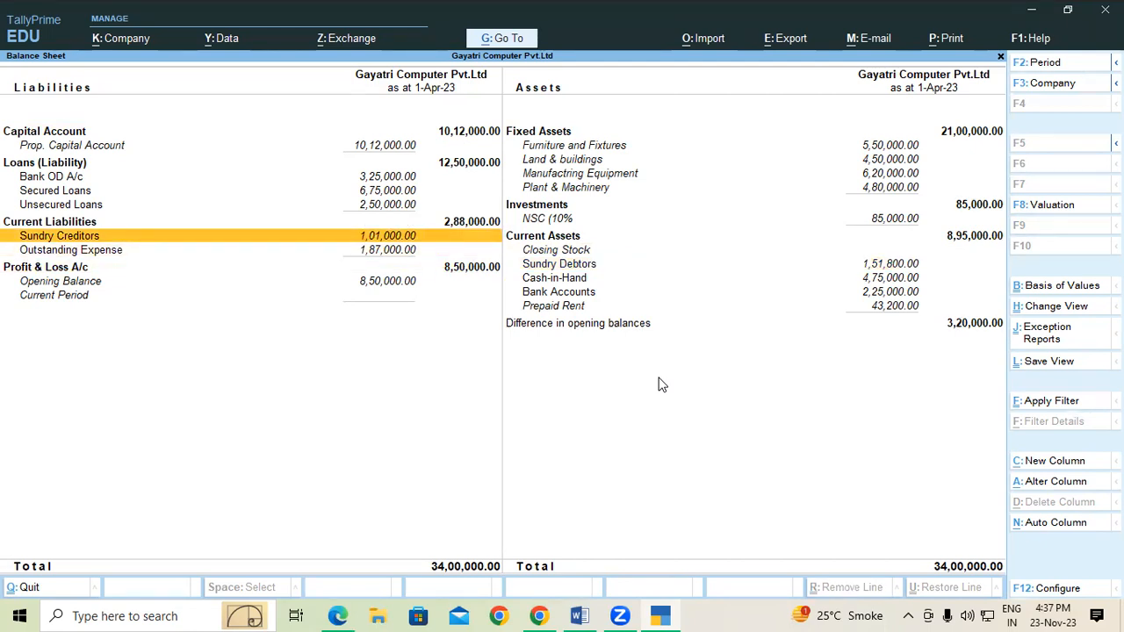
key("Return")
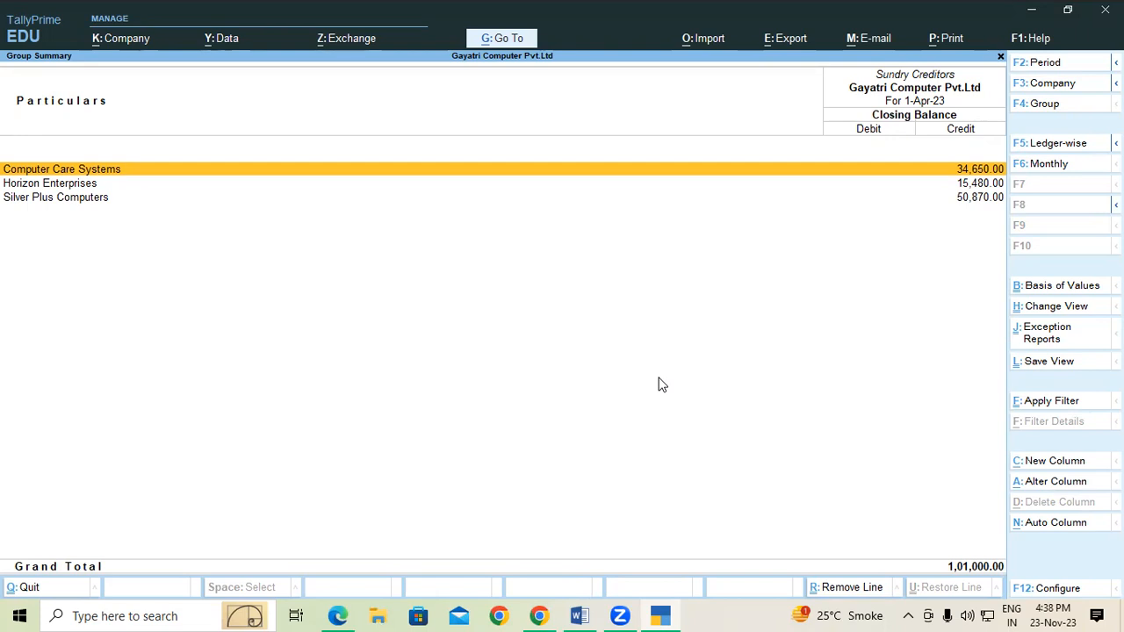
key("Return")
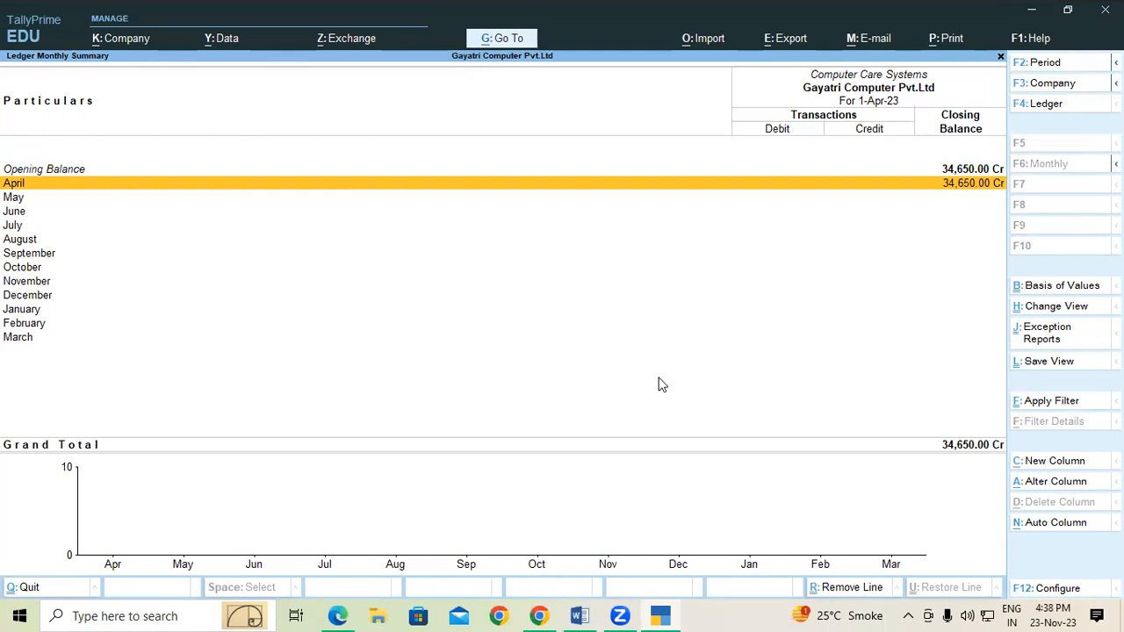
key("Return")
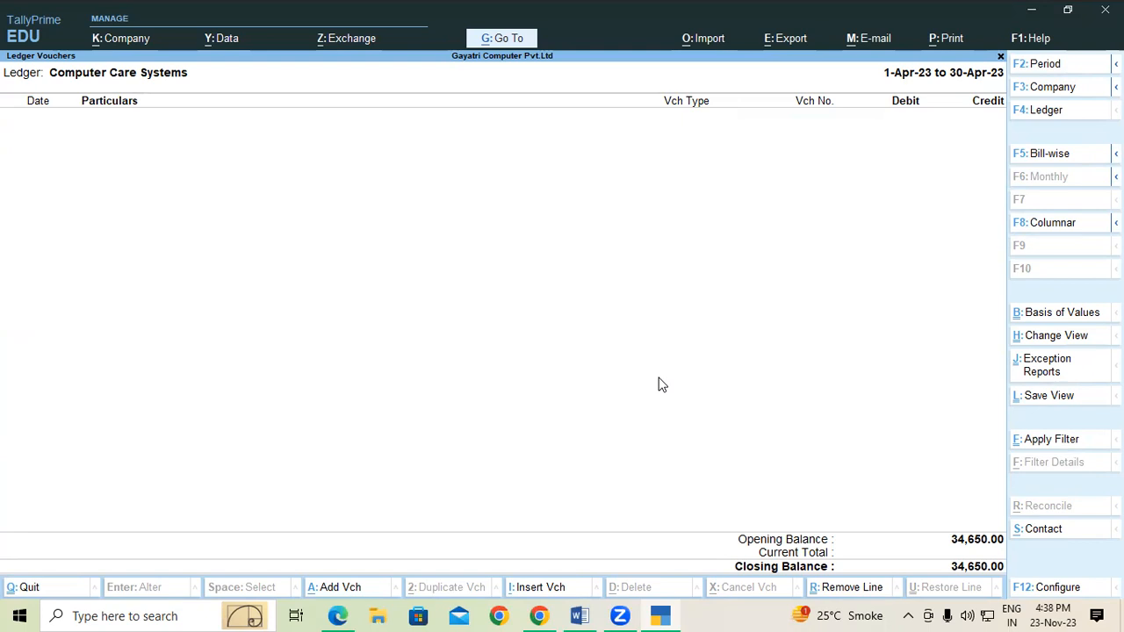
left_click(1054, 155)
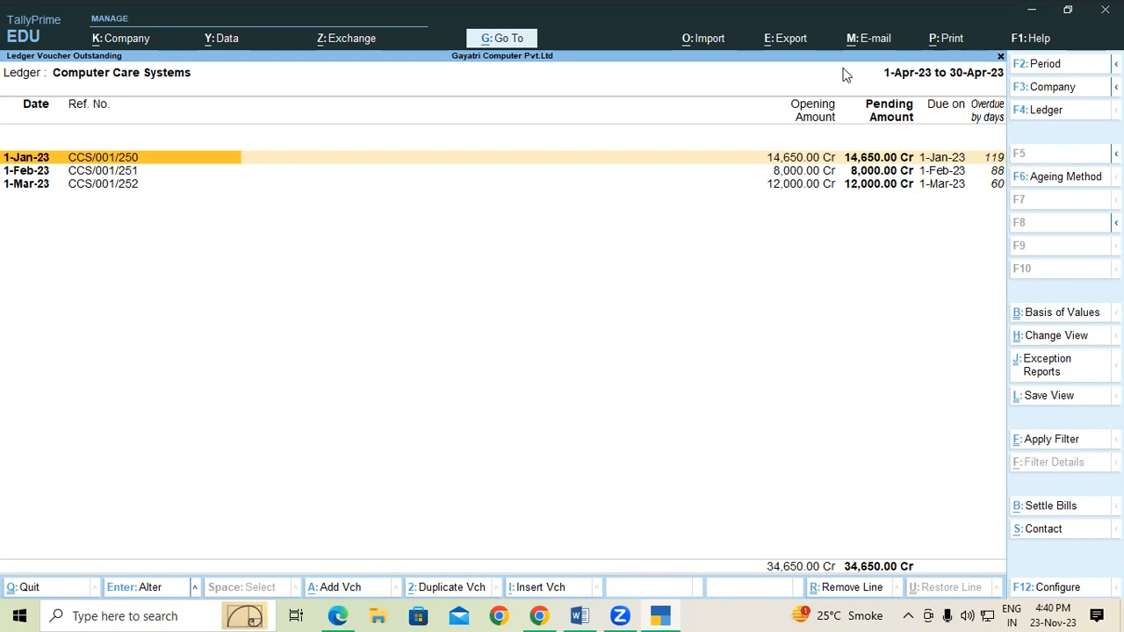
- Preview the printout of the Computer Care Systems bill-wise report zoomed in, and return to the Sundry Creditors group summary
left_click(947, 39)
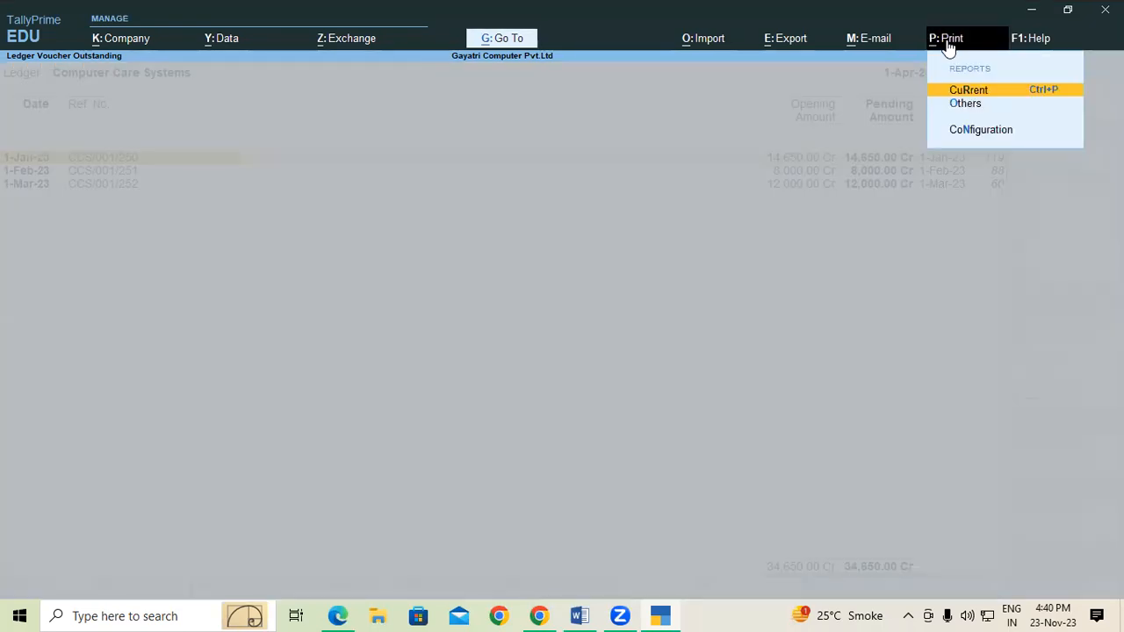
left_click(971, 92)
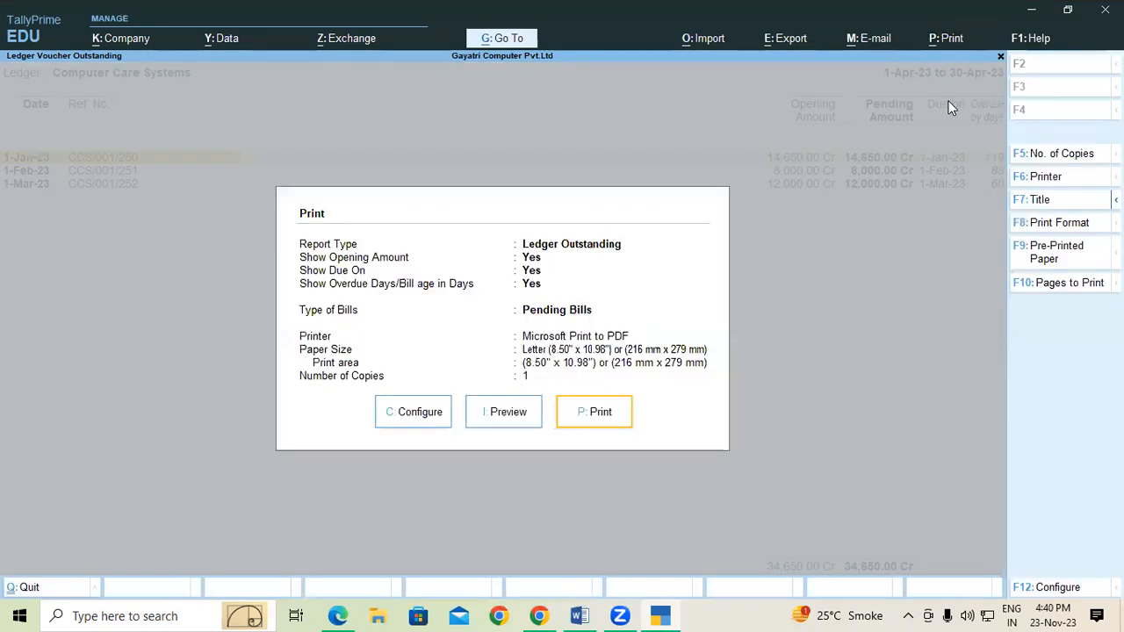
left_click(510, 418)
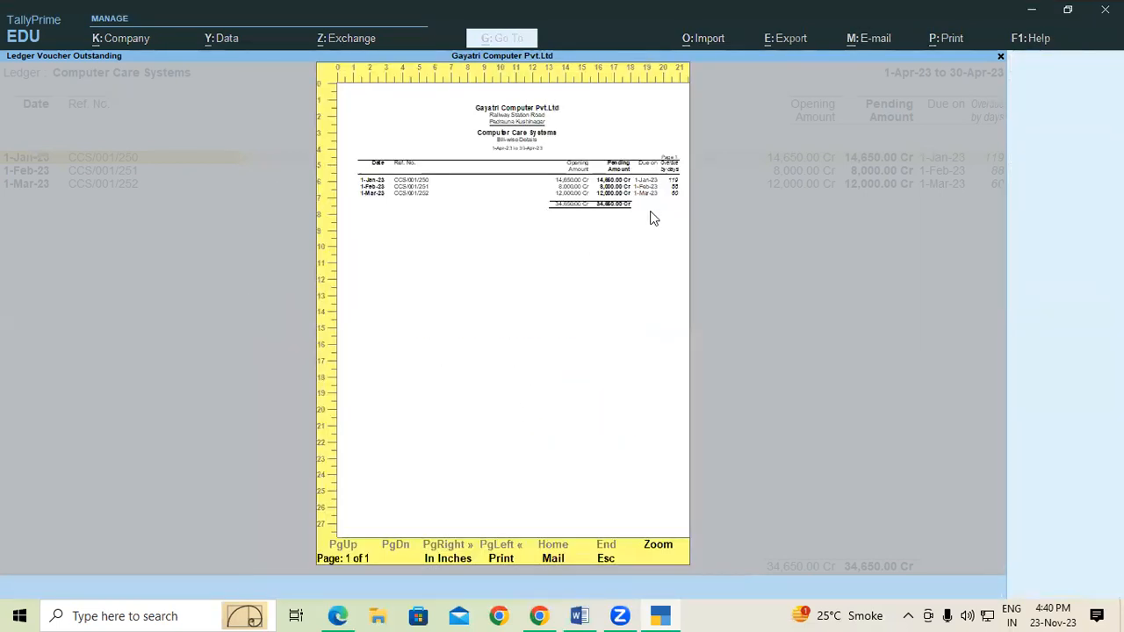
left_click(650, 549)
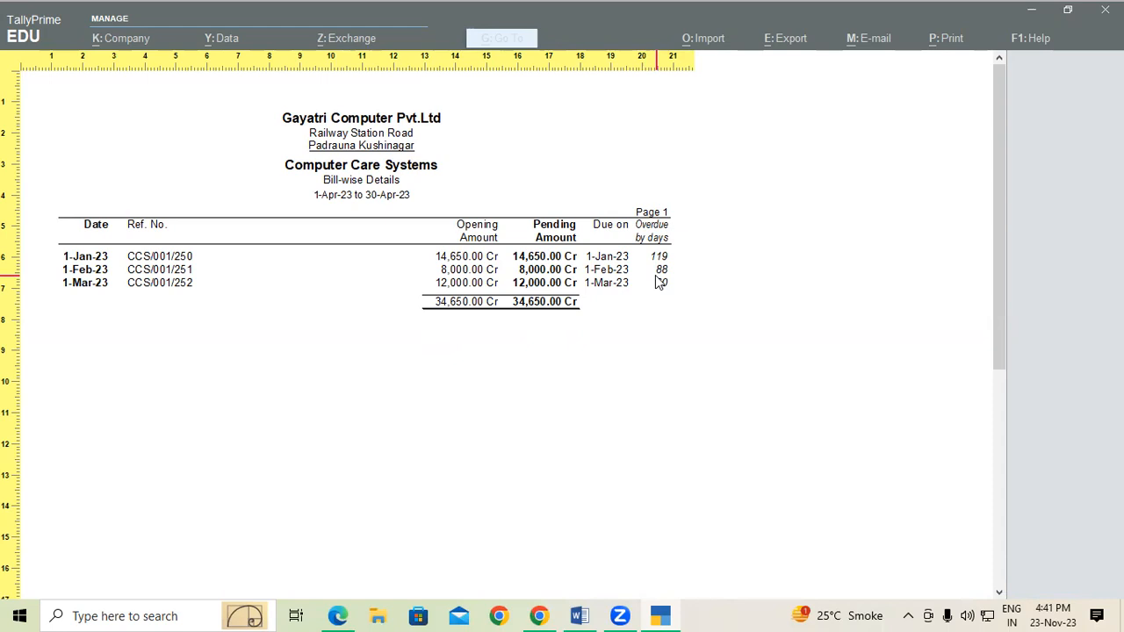
key("Escape")
key("Escape")
key("Escape")
key("Escape")
key("Escape")
key("Escape")
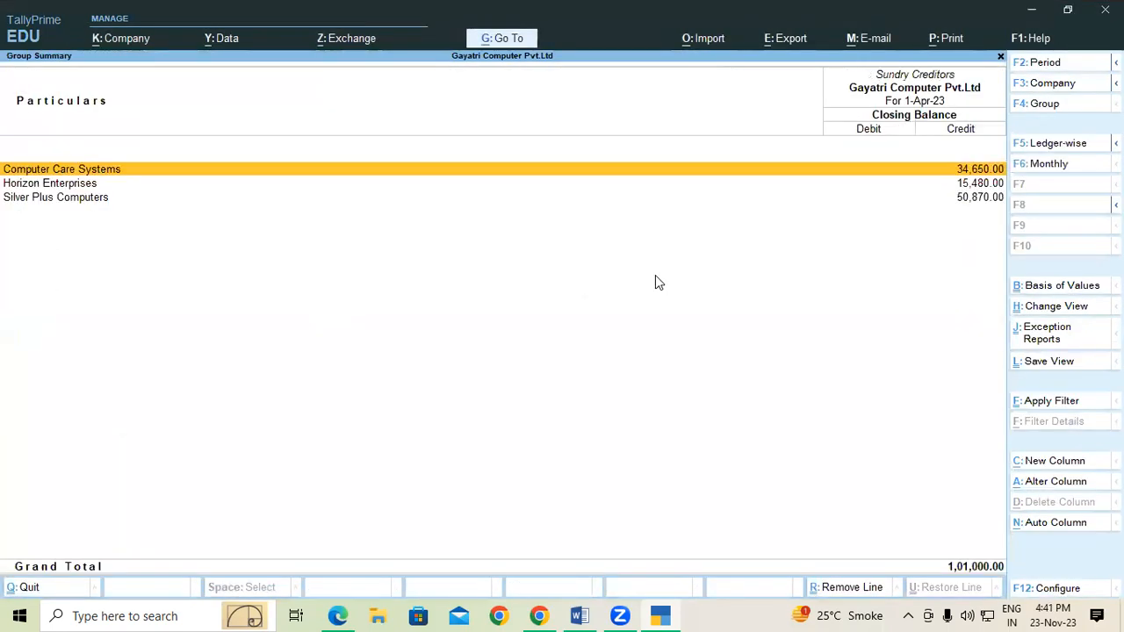
- Return to the Balance Sheet, drill down from Sundry Debtors through Debtors North to Data Link Technologies, and show the ledger's bill-wise outstanding
key("Escape")
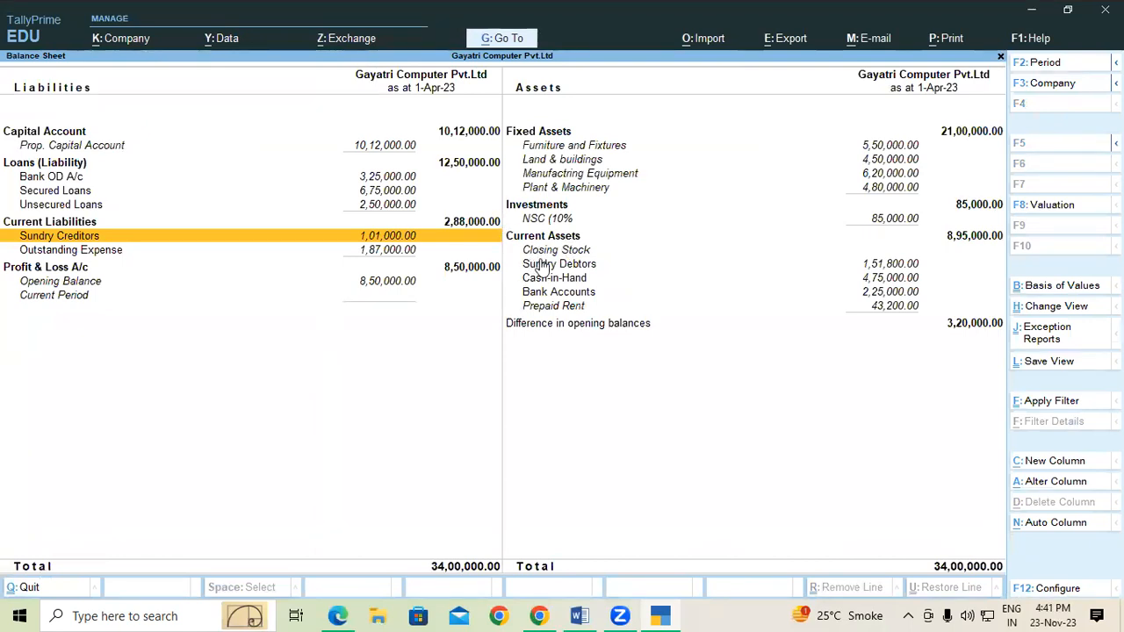
left_click(571, 268)
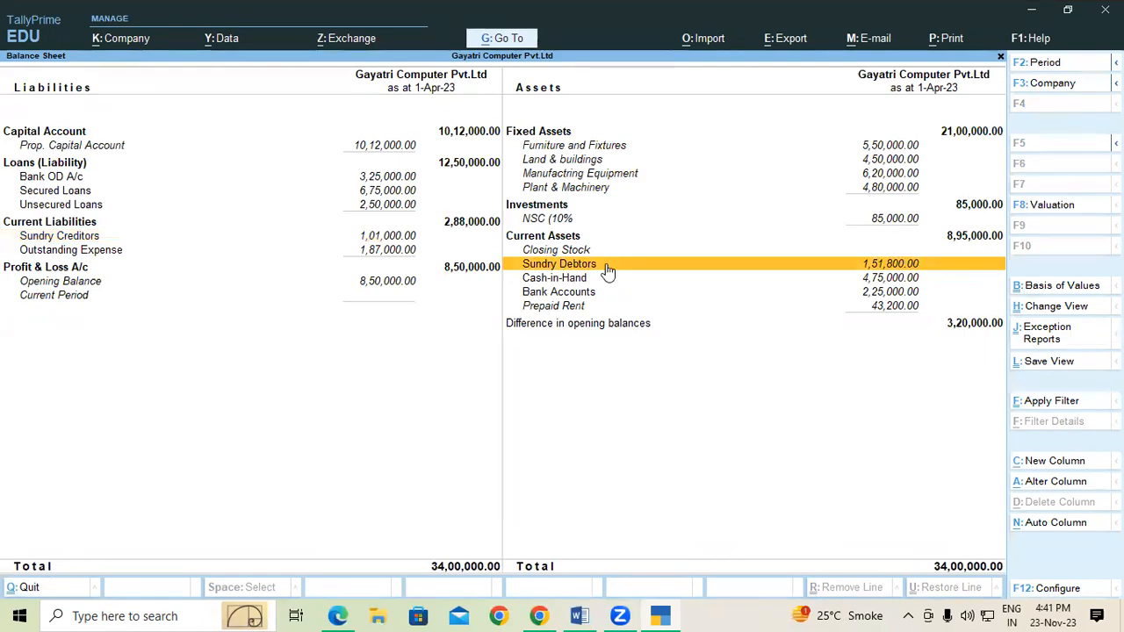
left_click(606, 267)
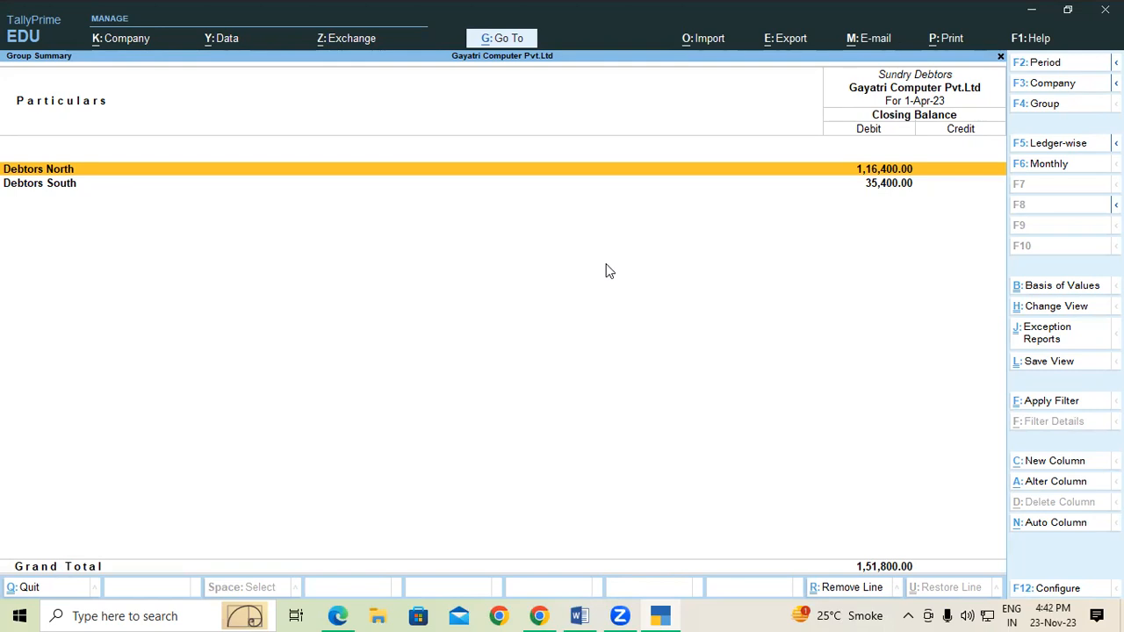
key("Return")
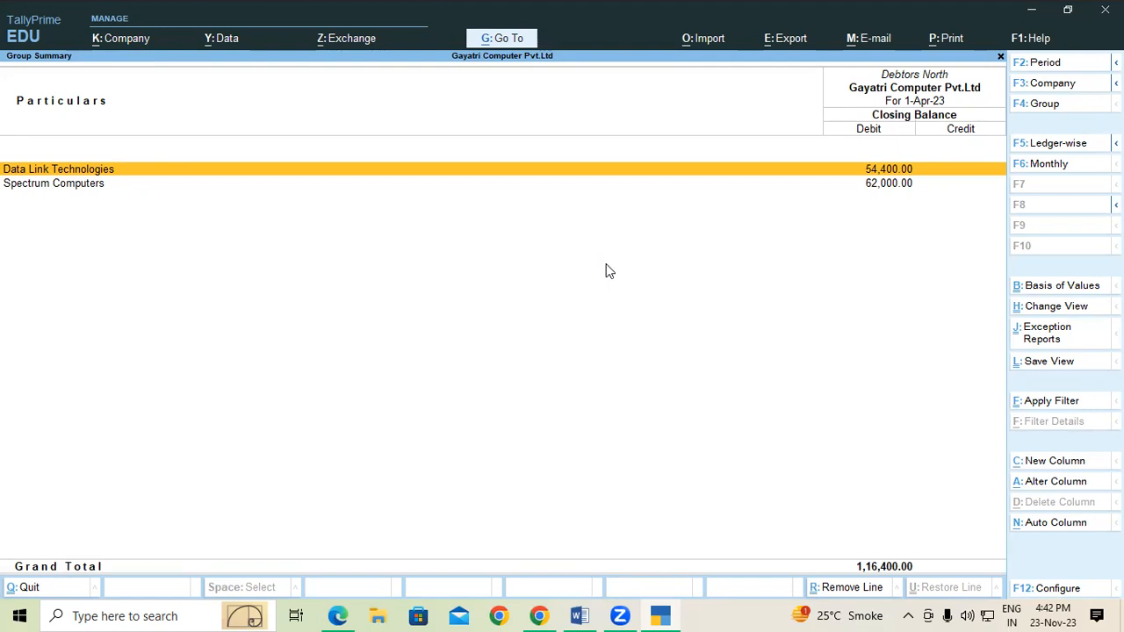
key("Return")
key("Return")
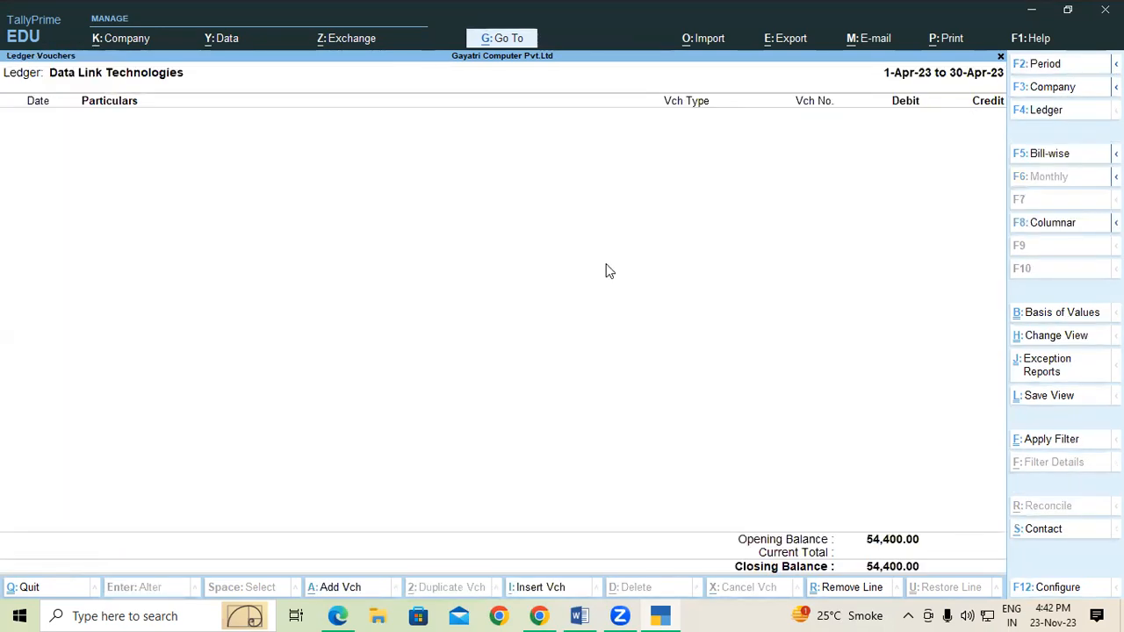
key("F5")
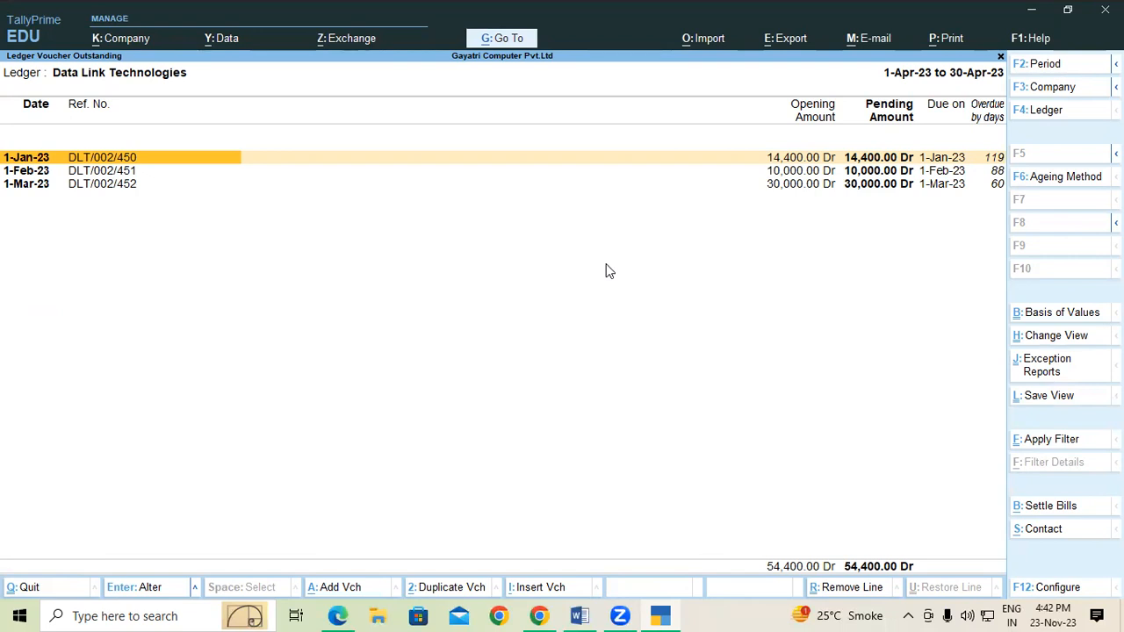
left_click(903, 20)
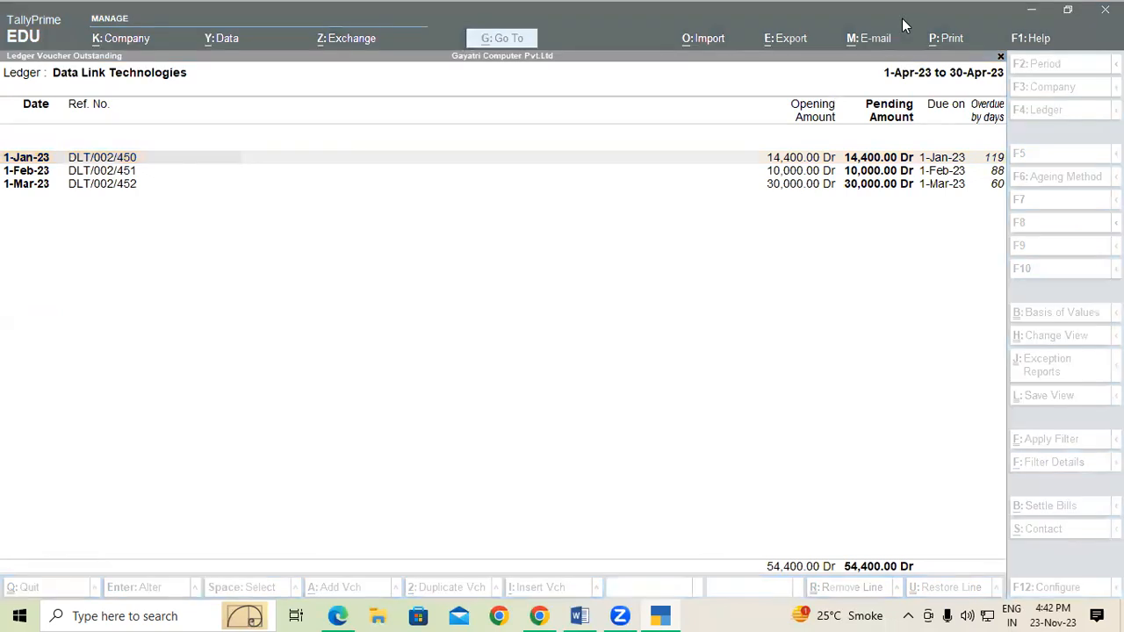